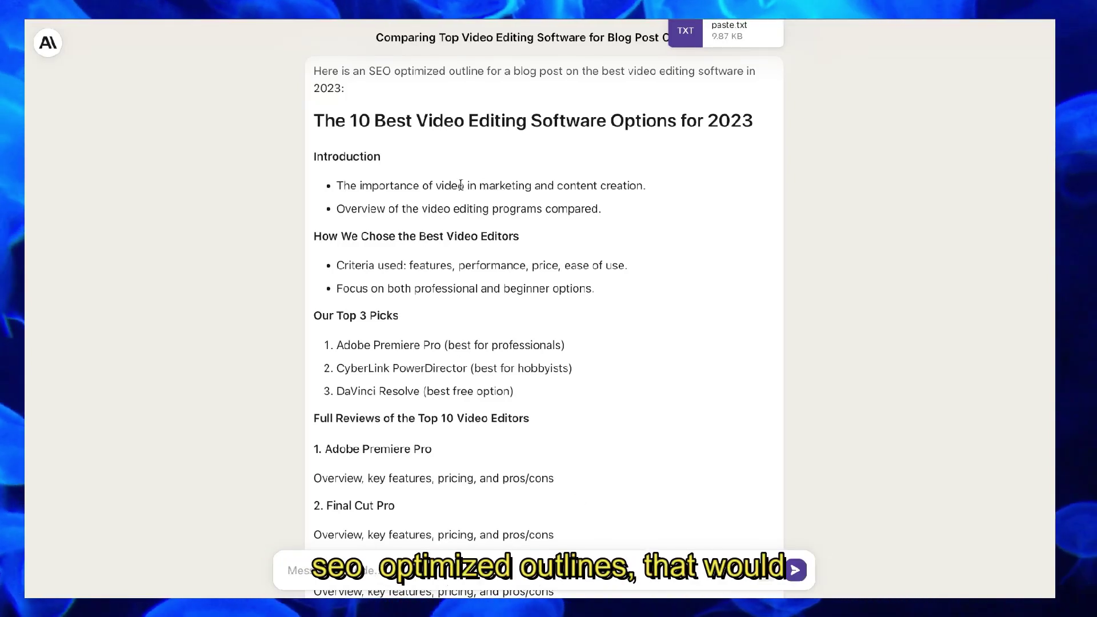
Review the SEO-optimized outline on the best video editing software, from the introduction through the ten reviews to the FAQ.
{"action": "scroll", "coordinate": [462, 187], "scroll_direction": "up", "scroll_amount": 1}
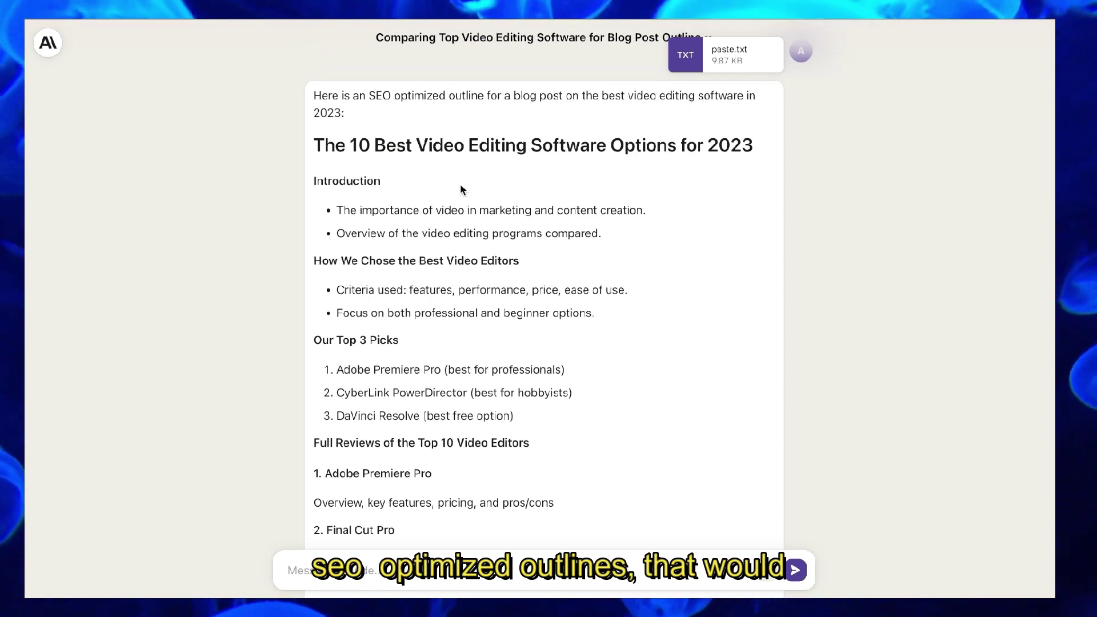
{"action": "scroll", "coordinate": [417, 228], "scroll_direction": "down", "scroll_amount": 1}
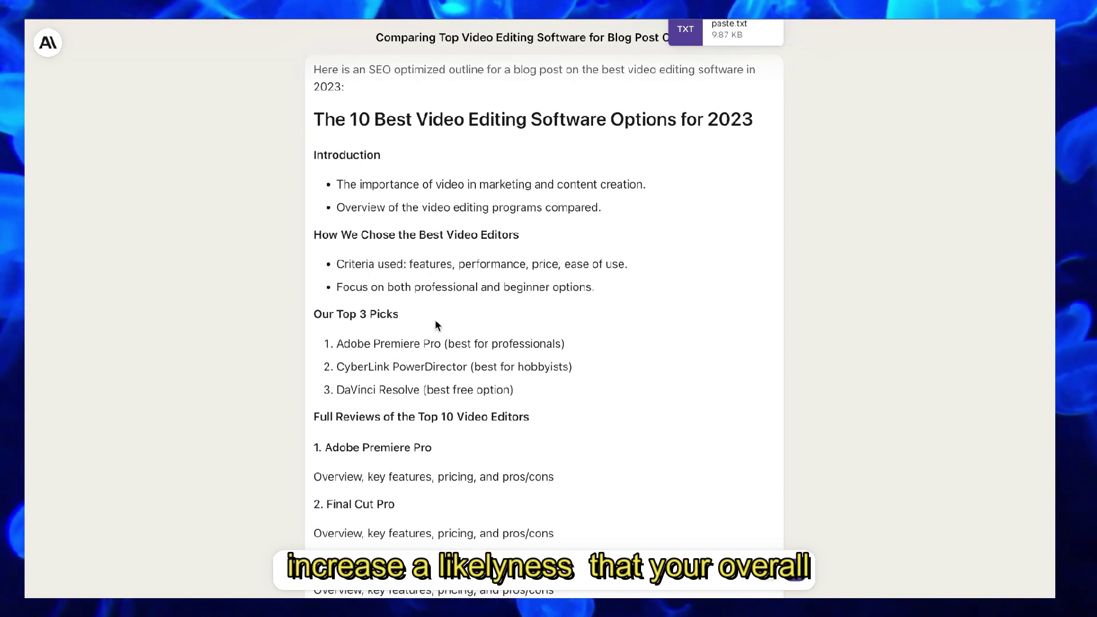
{"action": "scroll", "coordinate": [437, 320], "scroll_direction": "down", "scroll_amount": 5}
{"action": "scroll", "coordinate": [442, 360], "scroll_direction": "down", "scroll_amount": 13}
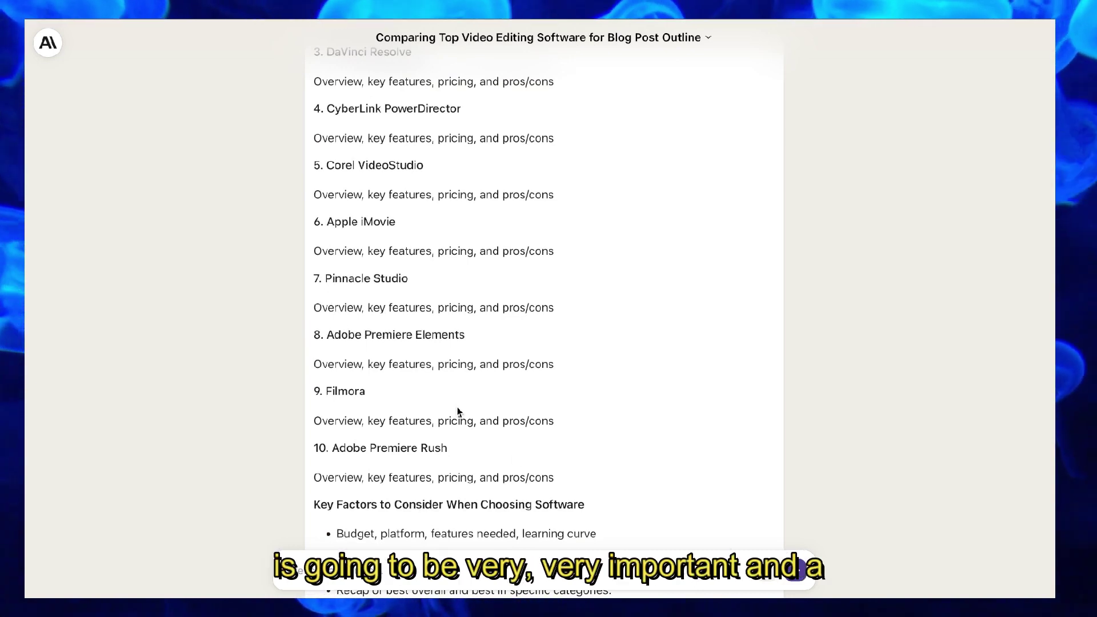
{"action": "scroll", "coordinate": [460, 411], "scroll_direction": "up", "scroll_amount": 8}
{"action": "scroll", "coordinate": [469, 422], "scroll_direction": "down", "scroll_amount": 1}
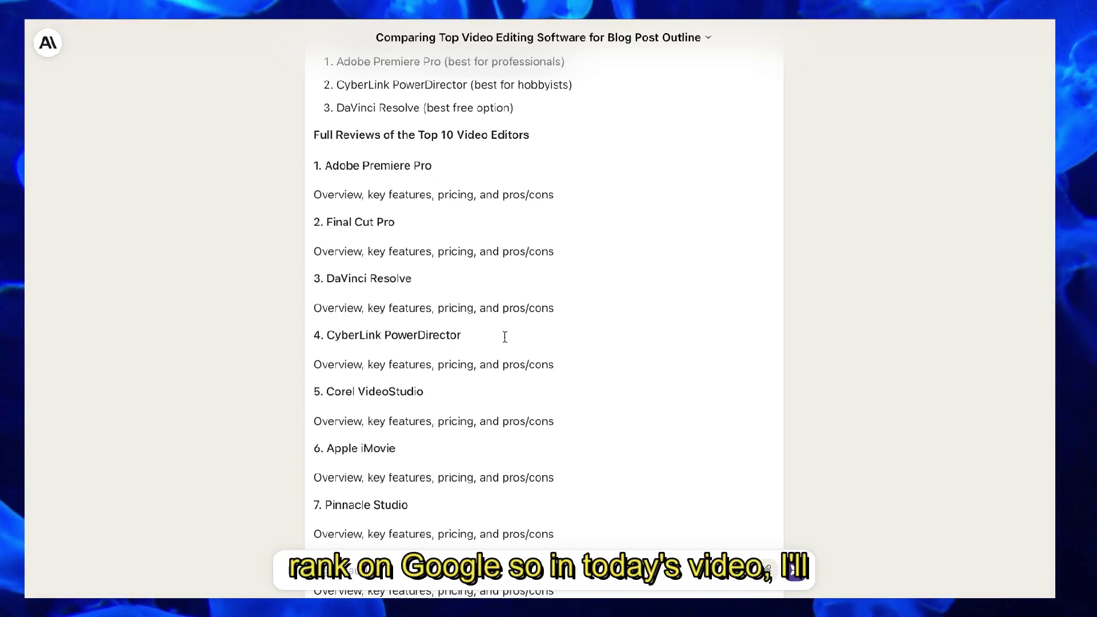
{"action": "scroll", "coordinate": [514, 360], "scroll_direction": "down", "scroll_amount": 12}
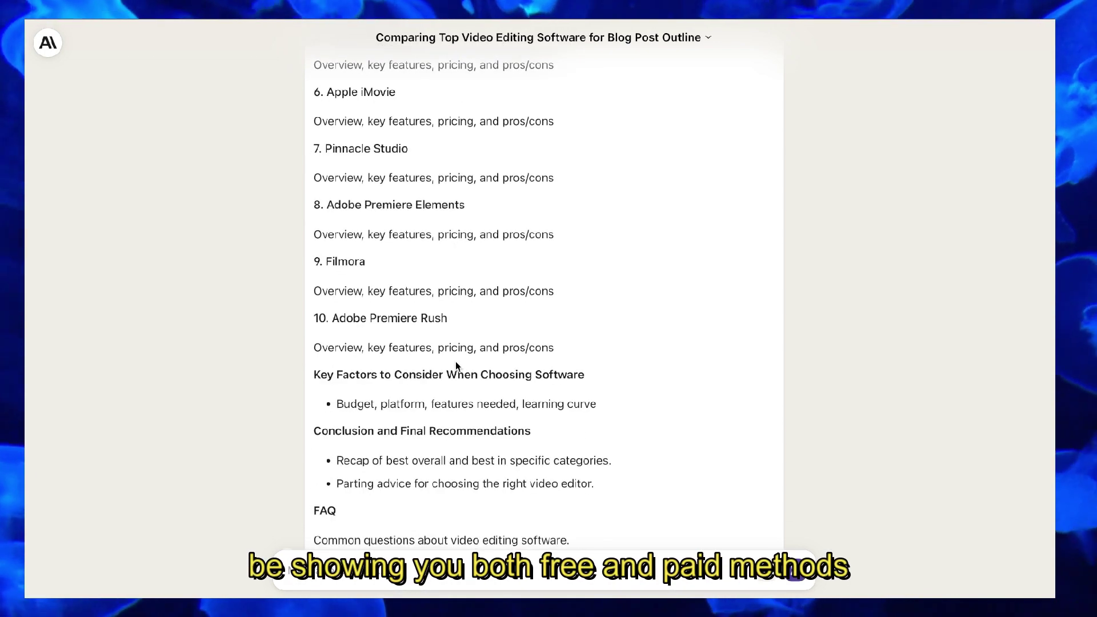
{"action": "scroll", "coordinate": [456, 362], "scroll_direction": "down", "scroll_amount": 1}
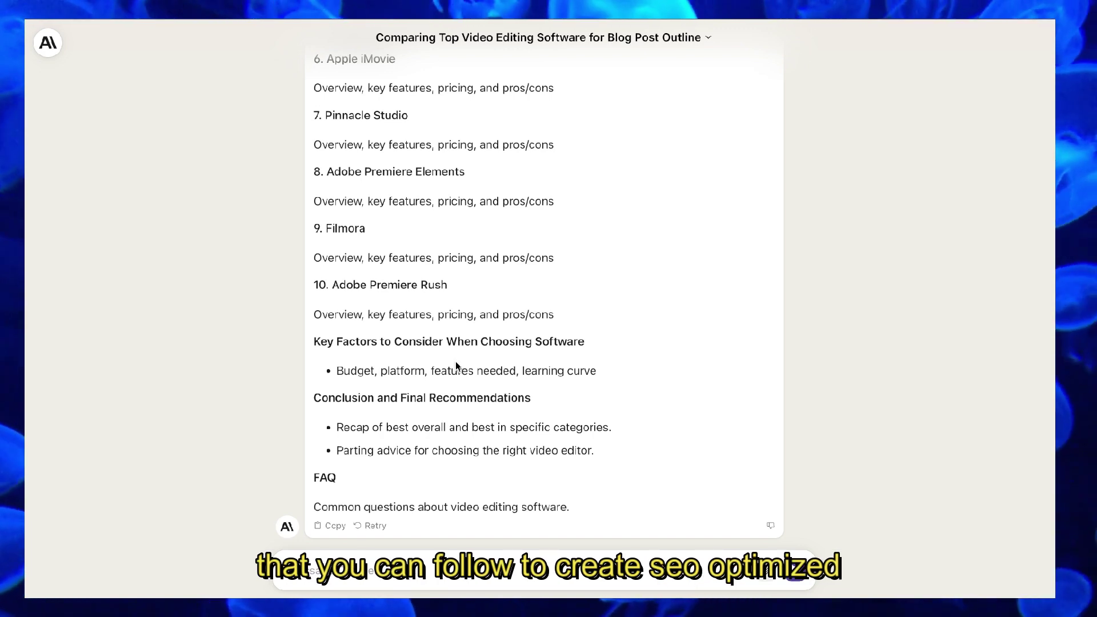
{"action": "scroll", "coordinate": [456, 363], "scroll_direction": "up", "scroll_amount": 4}
{"action": "scroll", "coordinate": [456, 366], "scroll_direction": "up", "scroll_amount": 1}
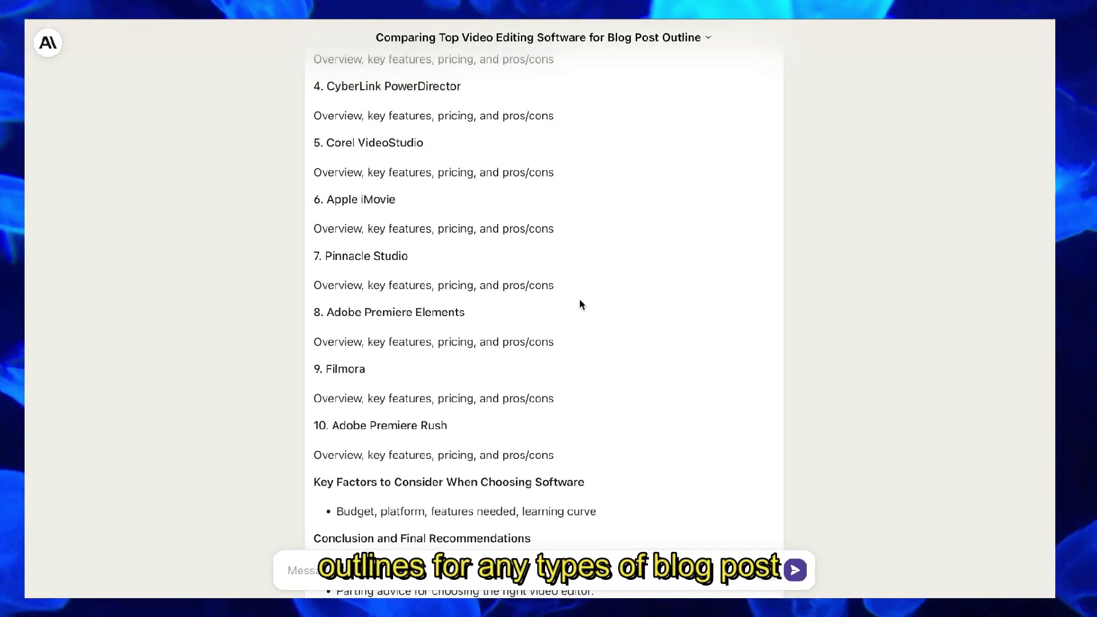
{"action": "scroll", "coordinate": [579, 304], "scroll_direction": "up", "scroll_amount": 3}
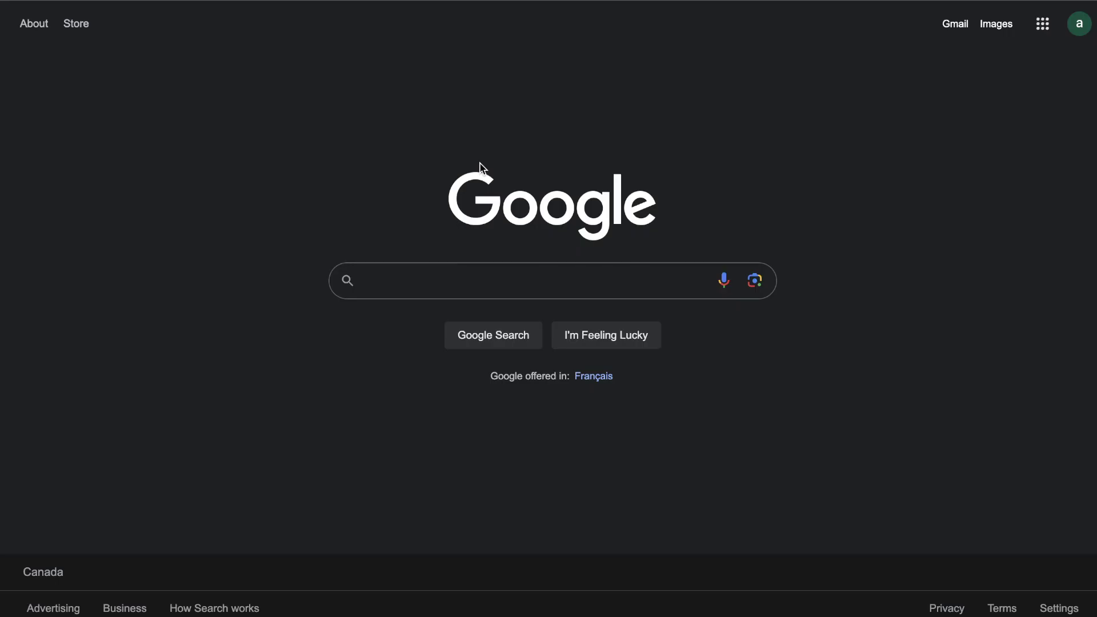
Search Google for "best video editing software".
{"action": "left_click", "coordinate": [457, 291]}
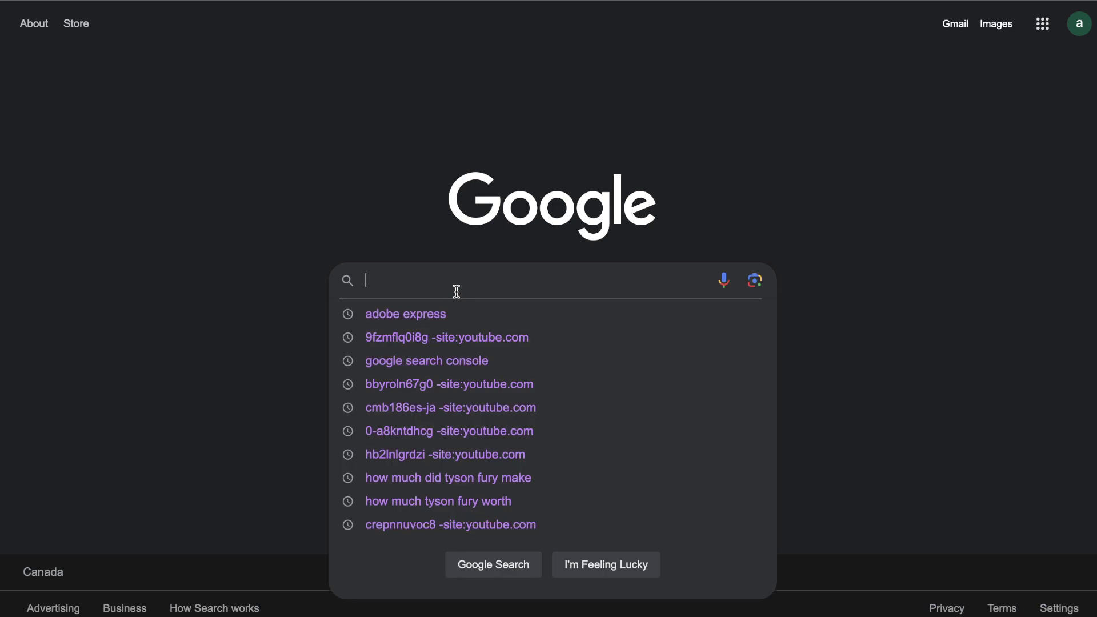
{"action": "type", "text": "best"}
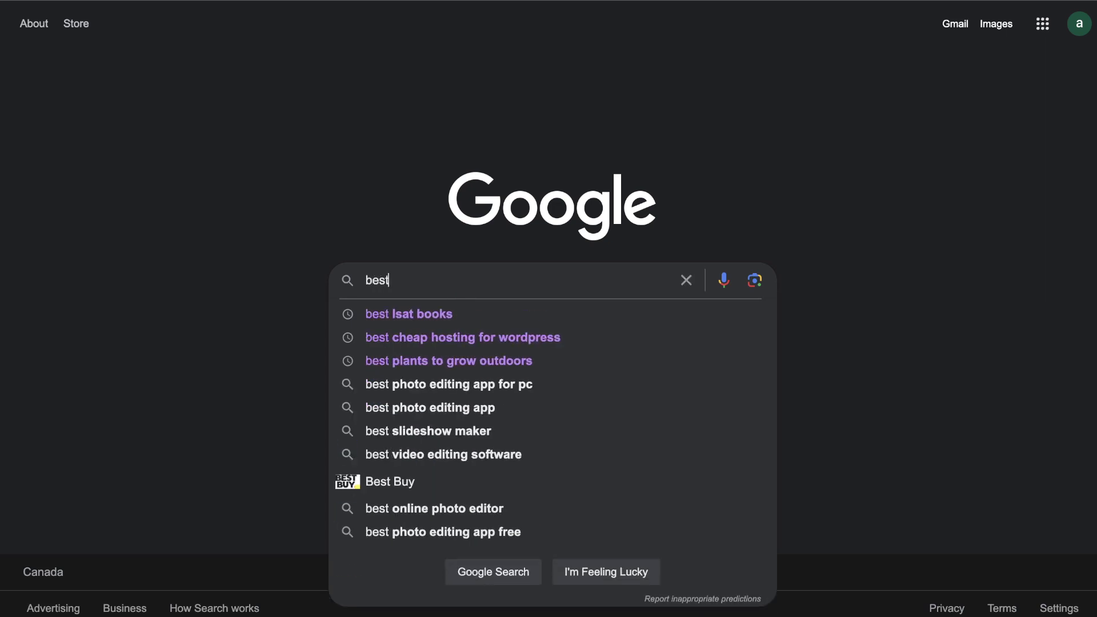
{"action": "left_click", "coordinate": [519, 457]}
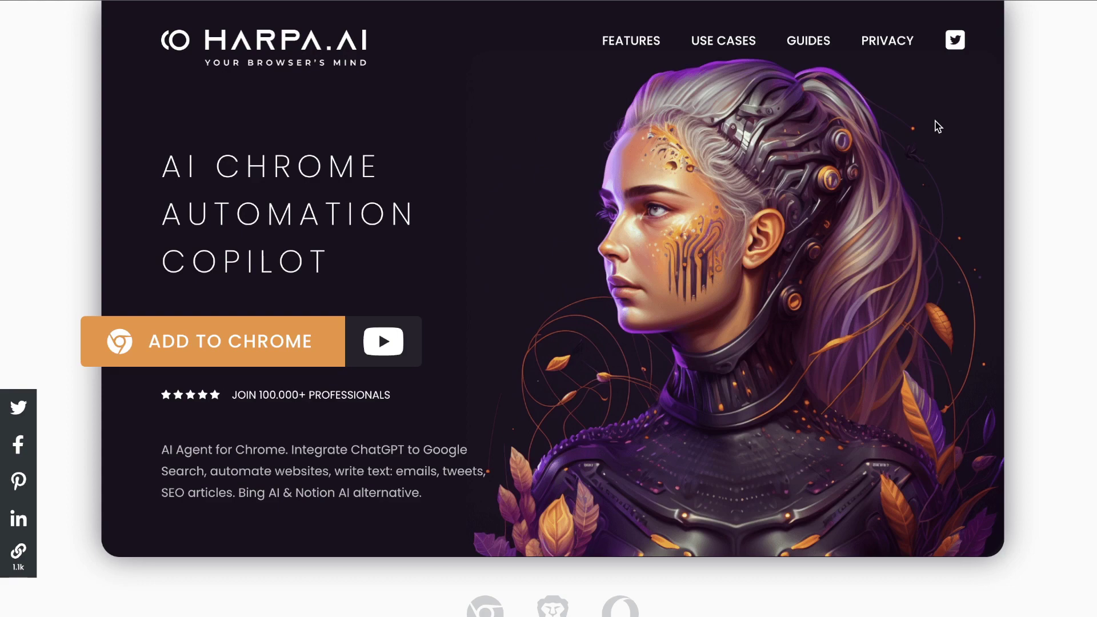
Return to the Google results and open Shopify's "15 Best Free Video Editing Software for Beginners in 2023" article in a new tab.
{"action": "left_click", "coordinate": [823, 1]}
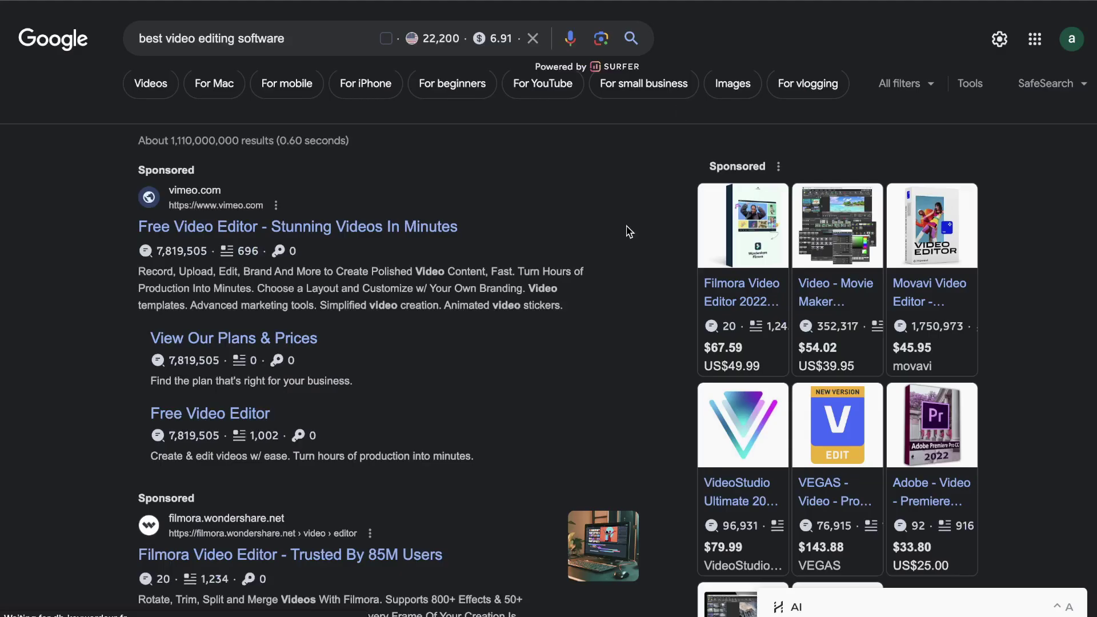
{"action": "scroll", "coordinate": [406, 271], "scroll_direction": "down", "scroll_amount": 7}
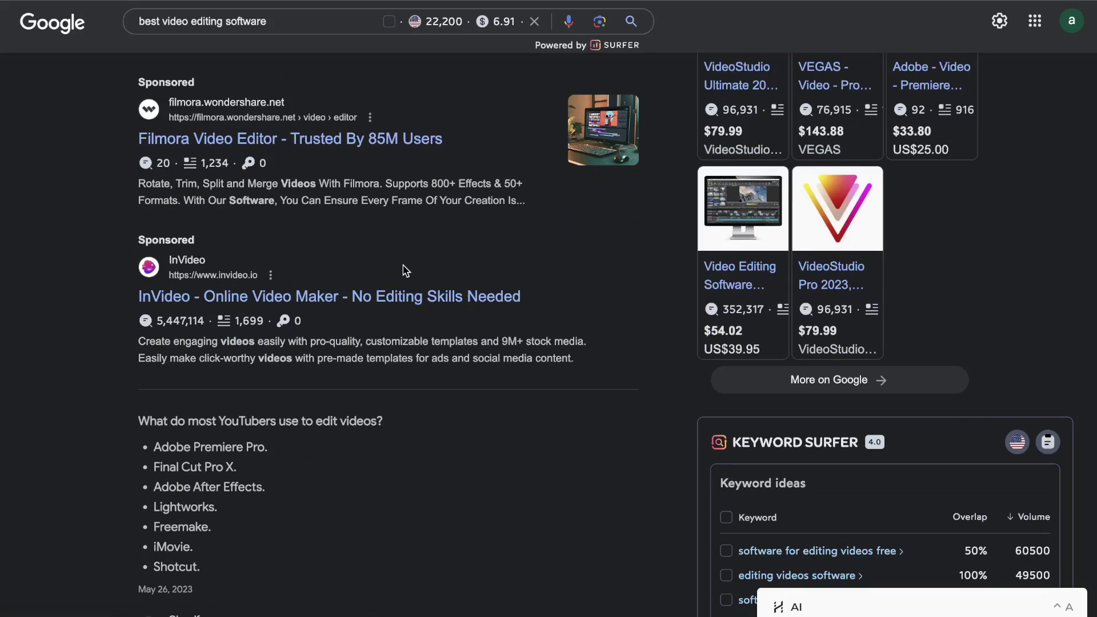
{"action": "scroll", "coordinate": [406, 271], "scroll_direction": "up", "scroll_amount": 7}
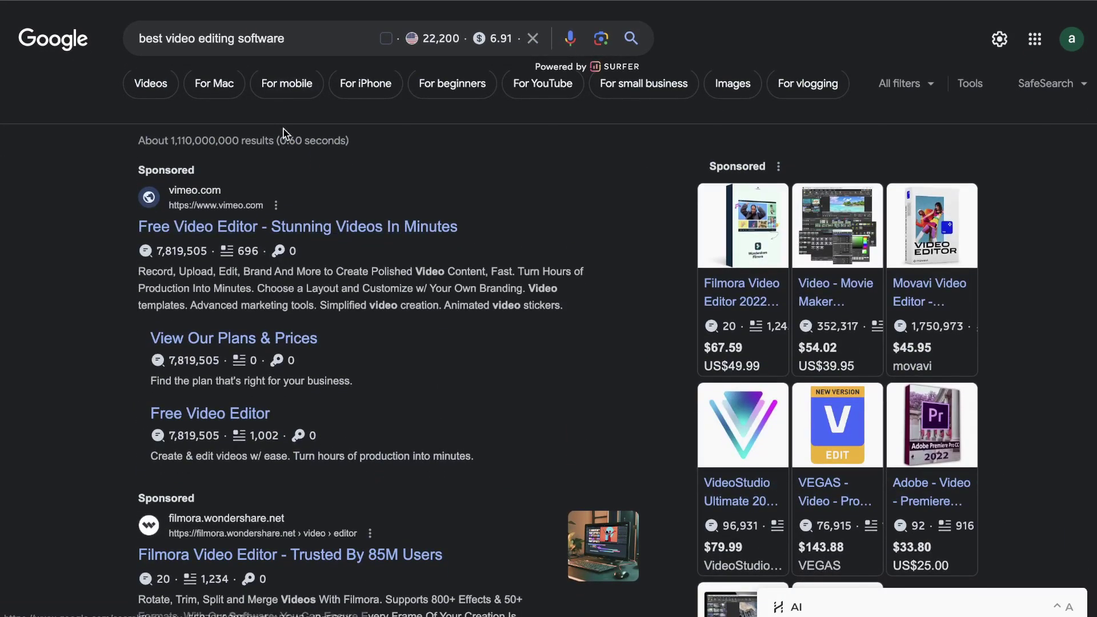
{"action": "scroll", "coordinate": [318, 164], "scroll_direction": "down", "scroll_amount": 13}
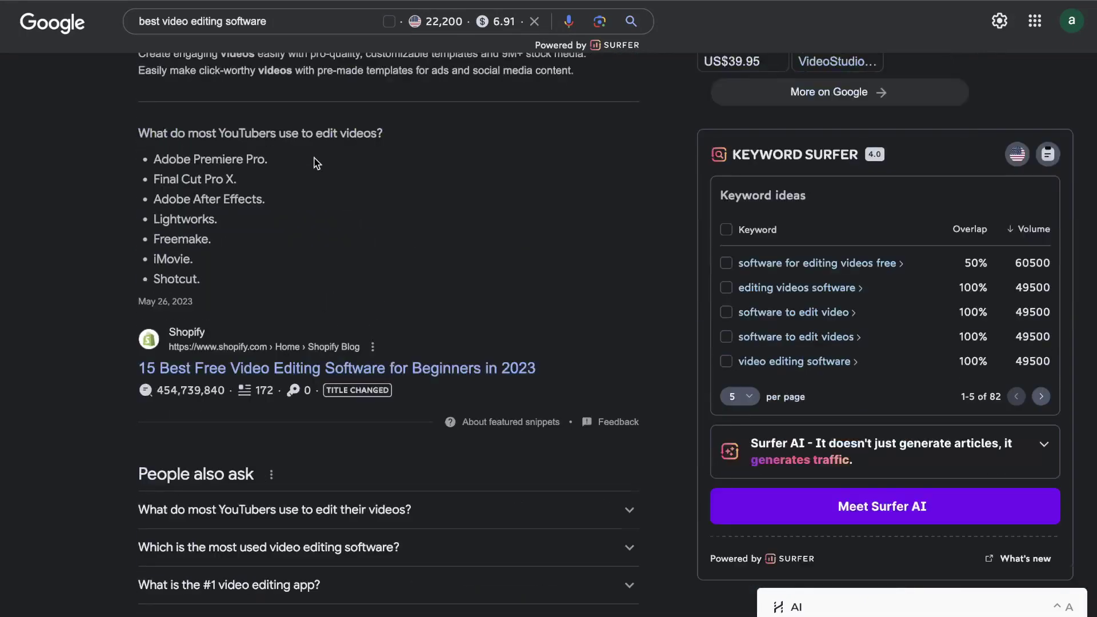
{"action": "right_click", "coordinate": [306, 296]}
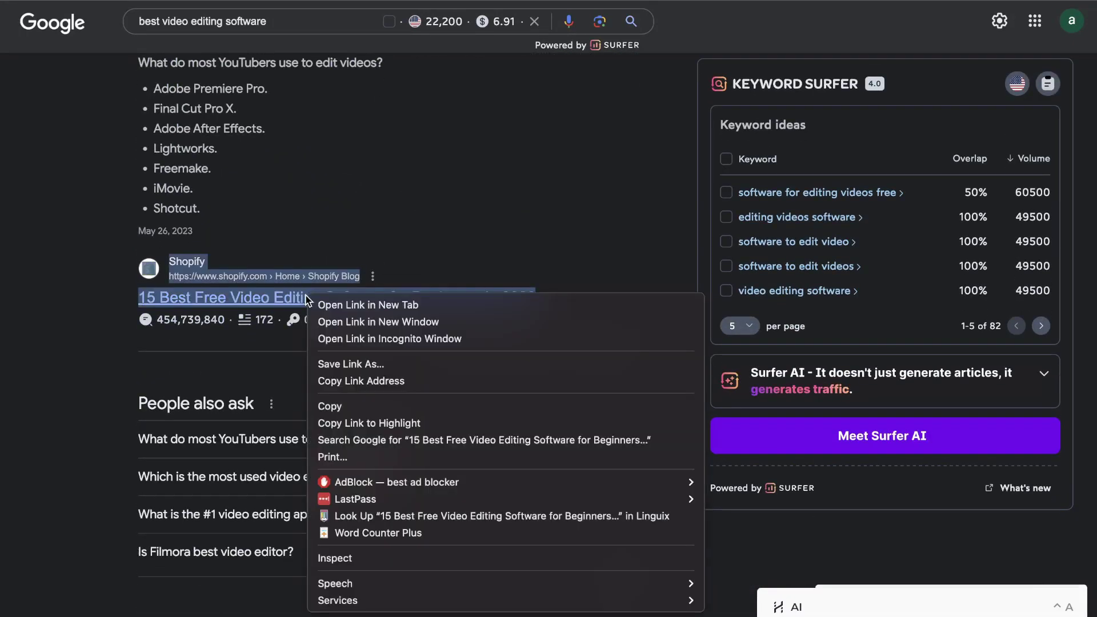
{"action": "left_click", "coordinate": [337, 303]}
{"action": "scroll", "coordinate": [357, 314], "scroll_direction": "down", "scroll_amount": 3}
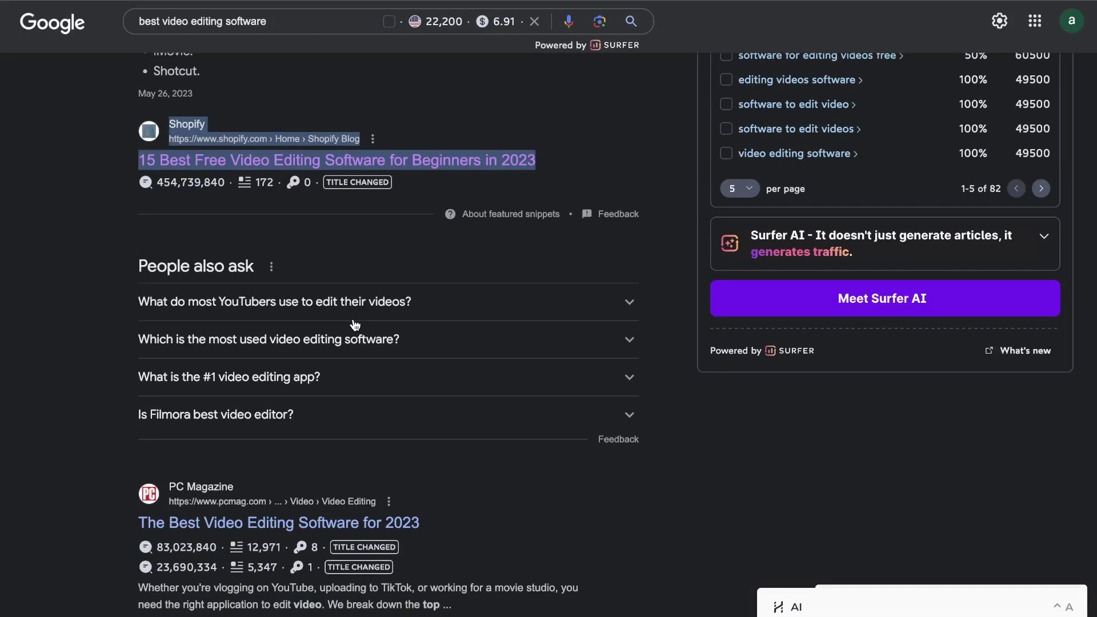
{"action": "key", "text": "ctrl+Tab"}
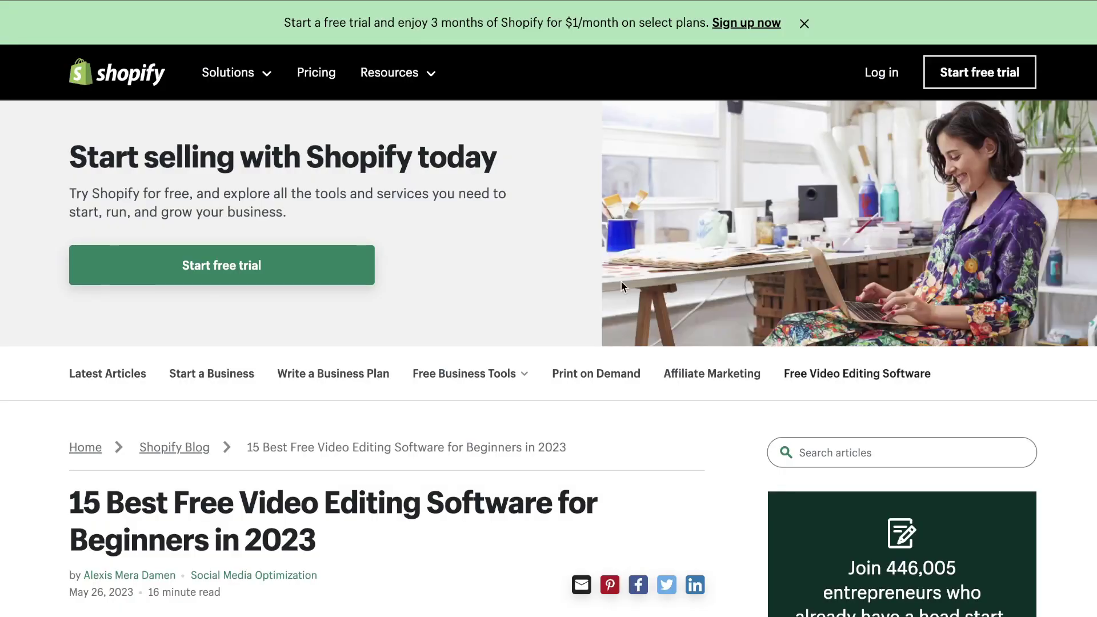
Ask the AI assistant to extract the Shopify post's outline, H1, H2 and H3 headers, main topics and common questions, including the {{page}} parameter.
{"action": "key", "text": "alt+a"}
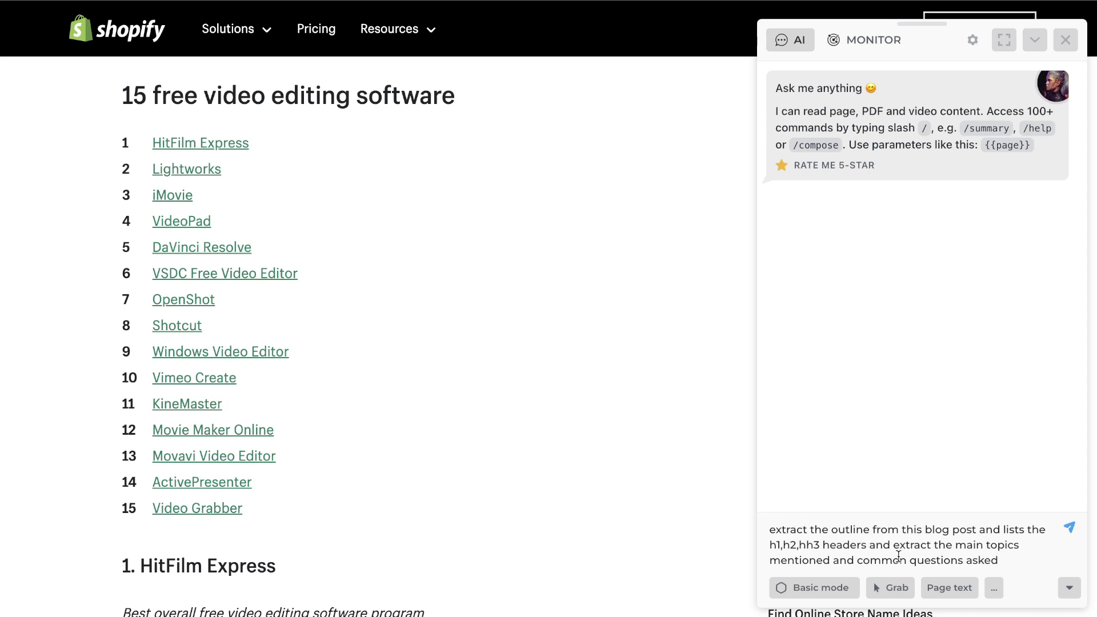
{"action": "scroll", "coordinate": [471, 235], "scroll_direction": "down", "scroll_amount": 5}
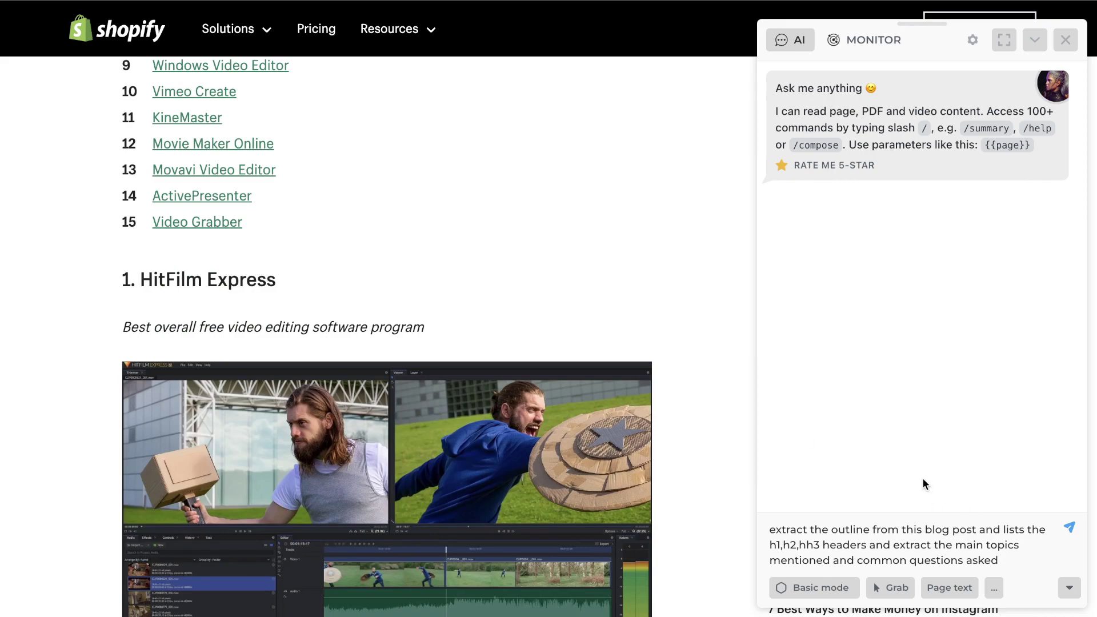
{"action": "scroll", "coordinate": [924, 480], "scroll_direction": "down", "scroll_amount": 2}
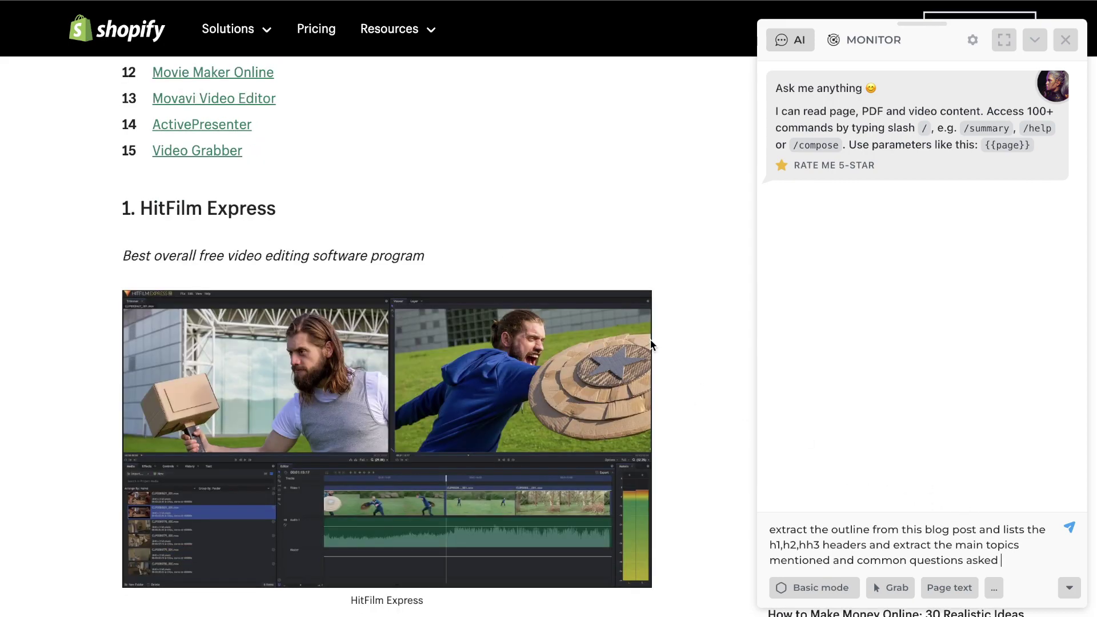
{"action": "scroll", "coordinate": [651, 341], "scroll_direction": "down", "scroll_amount": 5}
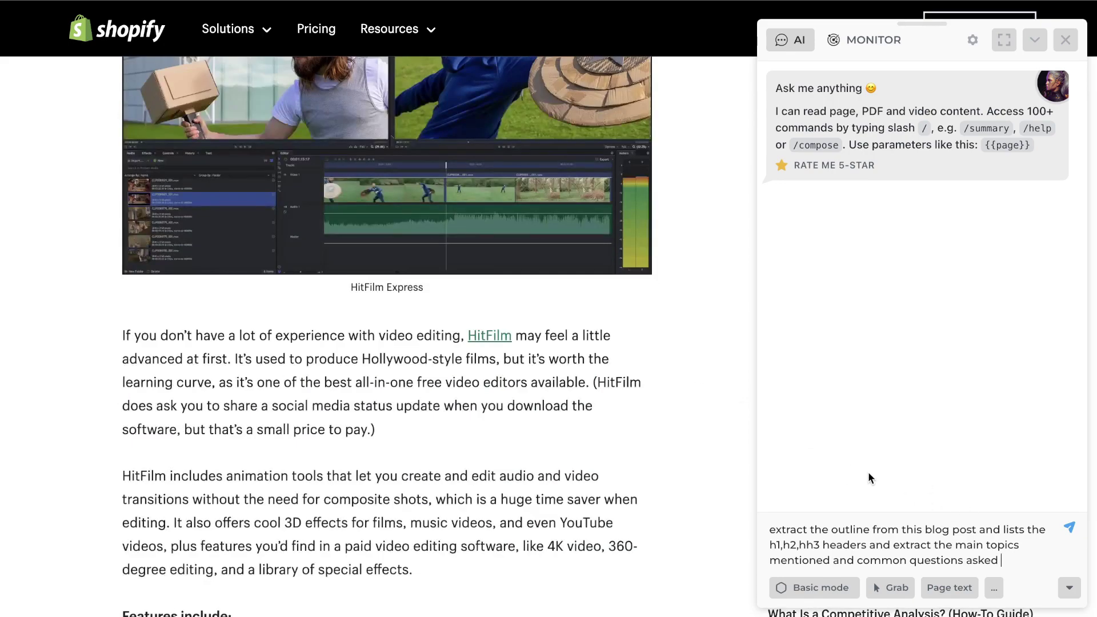
{"action": "left_click", "coordinate": [950, 588]}
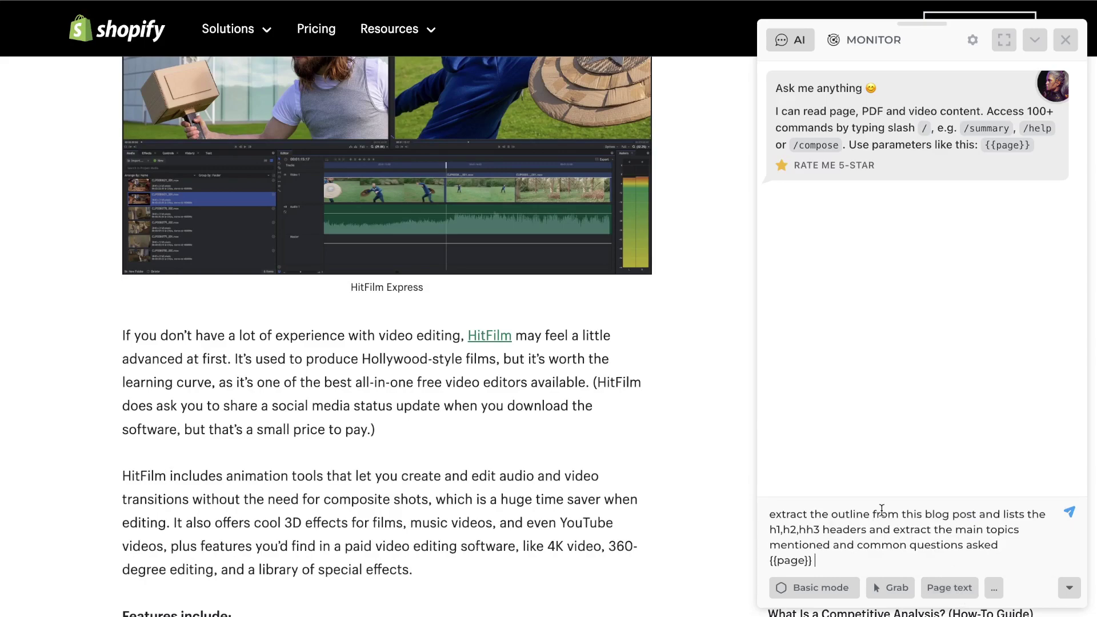
{"action": "scroll", "coordinate": [663, 355], "scroll_direction": "down", "scroll_amount": 15}
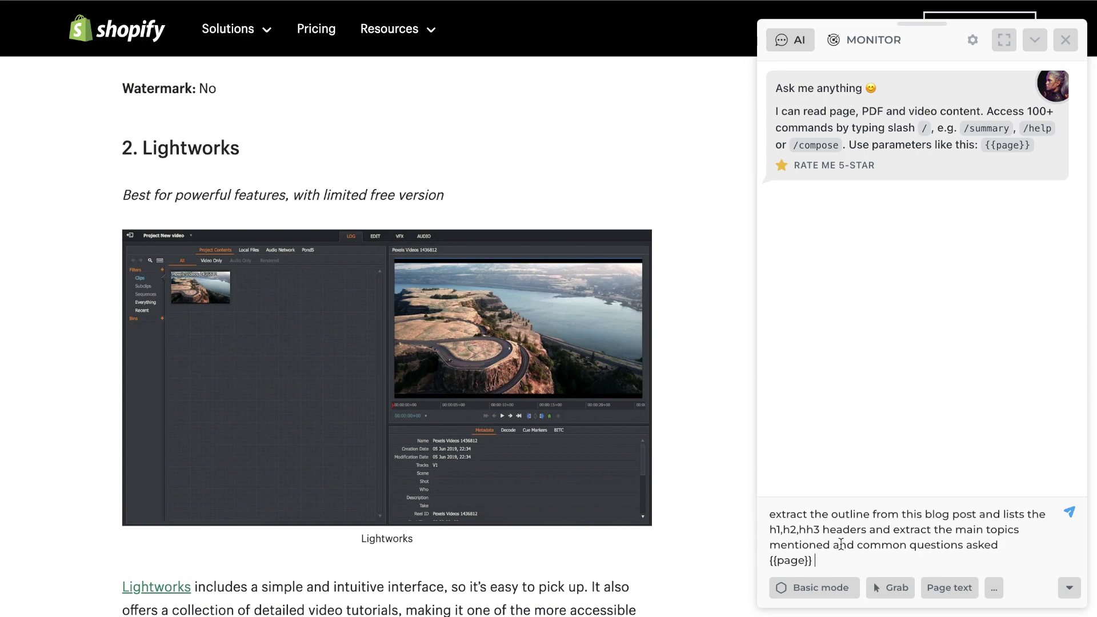
{"action": "key", "text": "Return"}
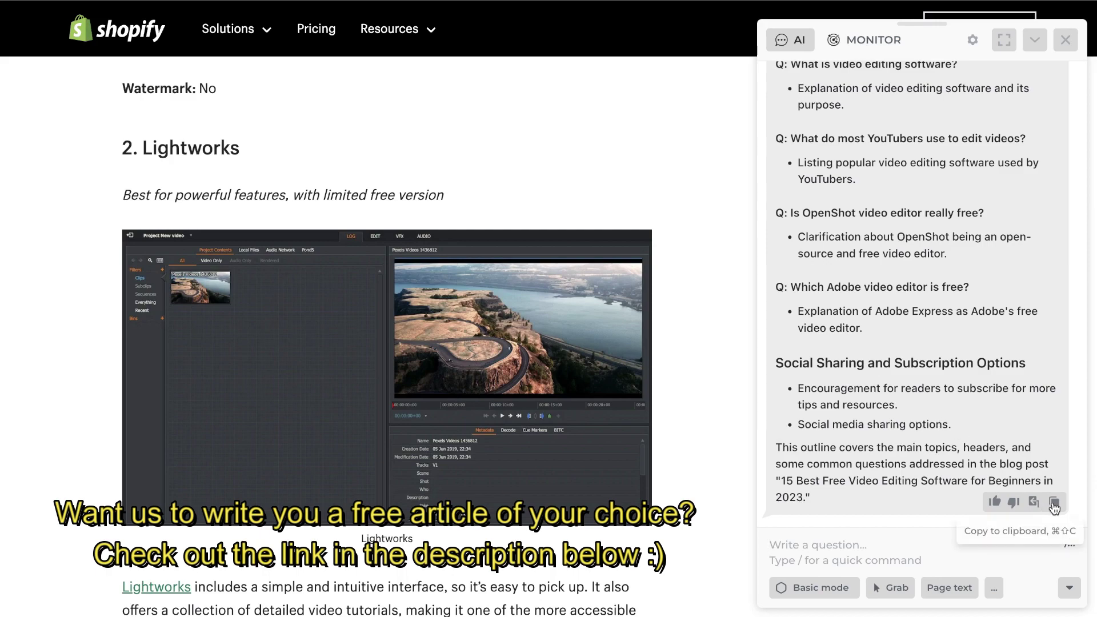
Insert the copied AI outline of the Shopify article into a blank Google Docs document without formatting.
{"action": "scroll", "coordinate": [944, 333], "scroll_direction": "up", "scroll_amount": 5}
{"action": "scroll", "coordinate": [944, 332], "scroll_direction": "up", "scroll_amount": 10}
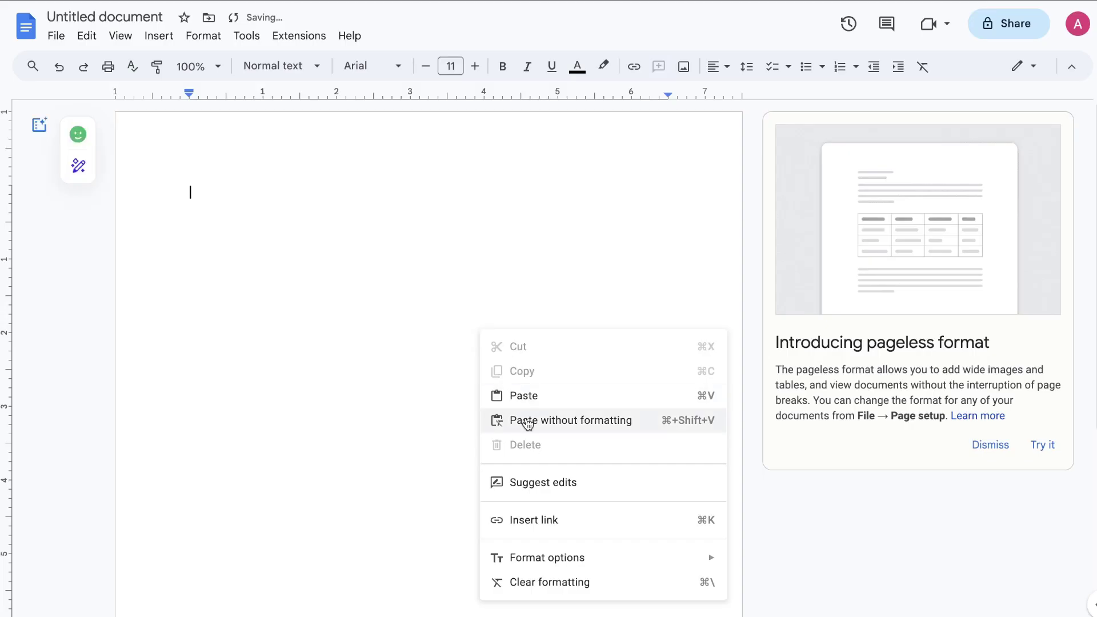
{"action": "left_click", "coordinate": [522, 420]}
{"action": "scroll", "coordinate": [457, 372], "scroll_direction": "up", "scroll_amount": 5}
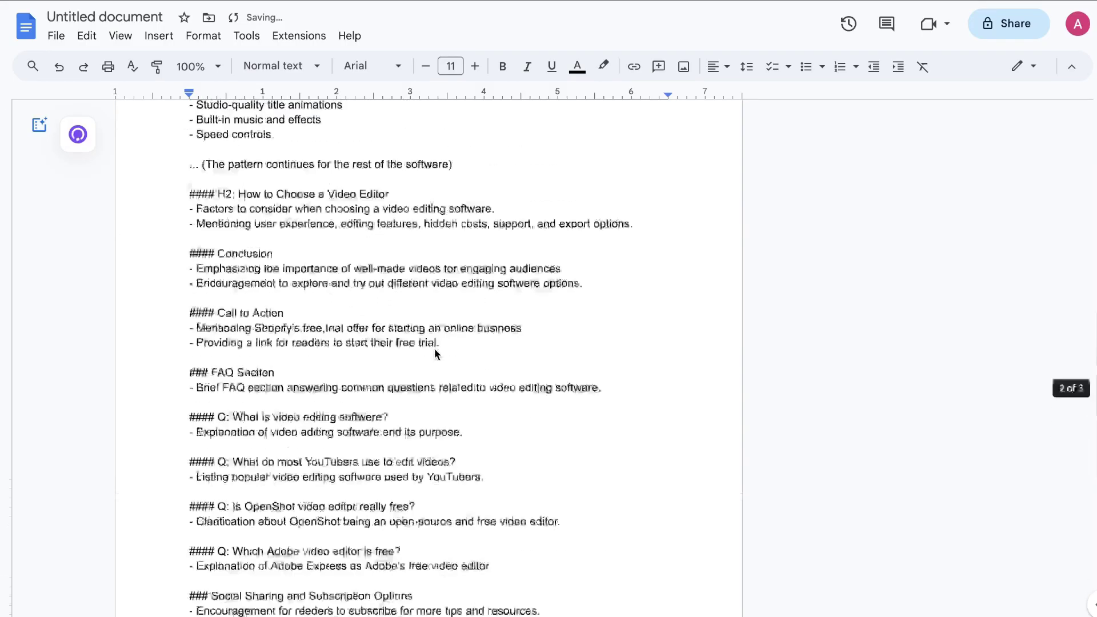
{"action": "scroll", "coordinate": [434, 352], "scroll_direction": "up", "scroll_amount": 15}
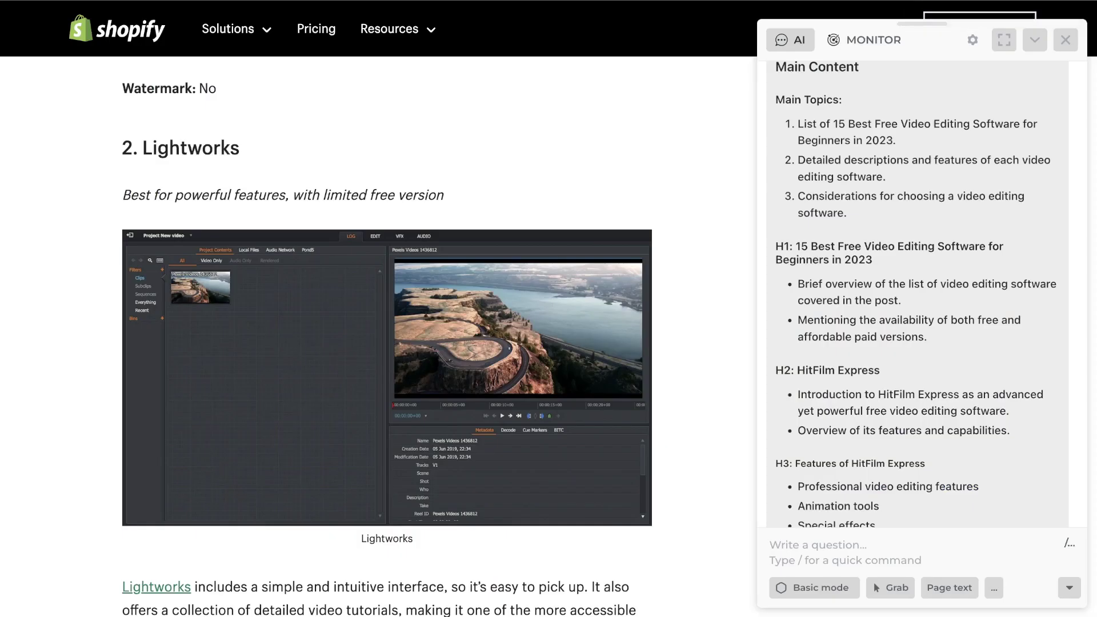
Go back to the Google results and open PC Magazine's "The Best Video Editing Software for 2023" in a new tab.
{"action": "left_click", "coordinate": [841, 3]}
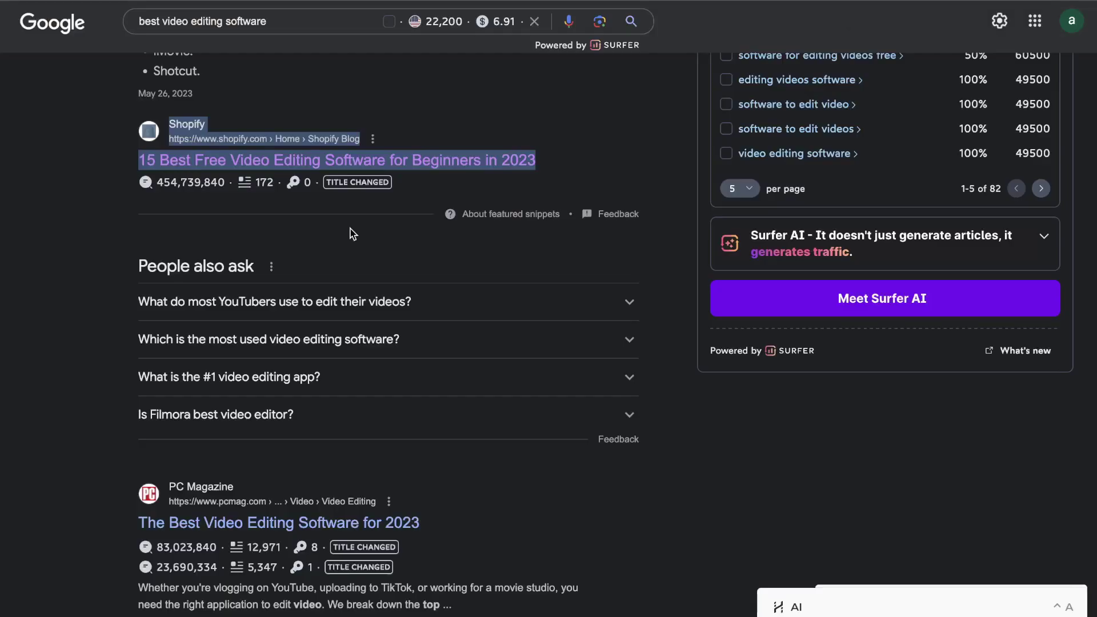
{"action": "scroll", "coordinate": [351, 233], "scroll_direction": "down", "scroll_amount": 3}
{"action": "scroll", "coordinate": [351, 235], "scroll_direction": "down", "scroll_amount": 1}
{"action": "right_click", "coordinate": [300, 304]}
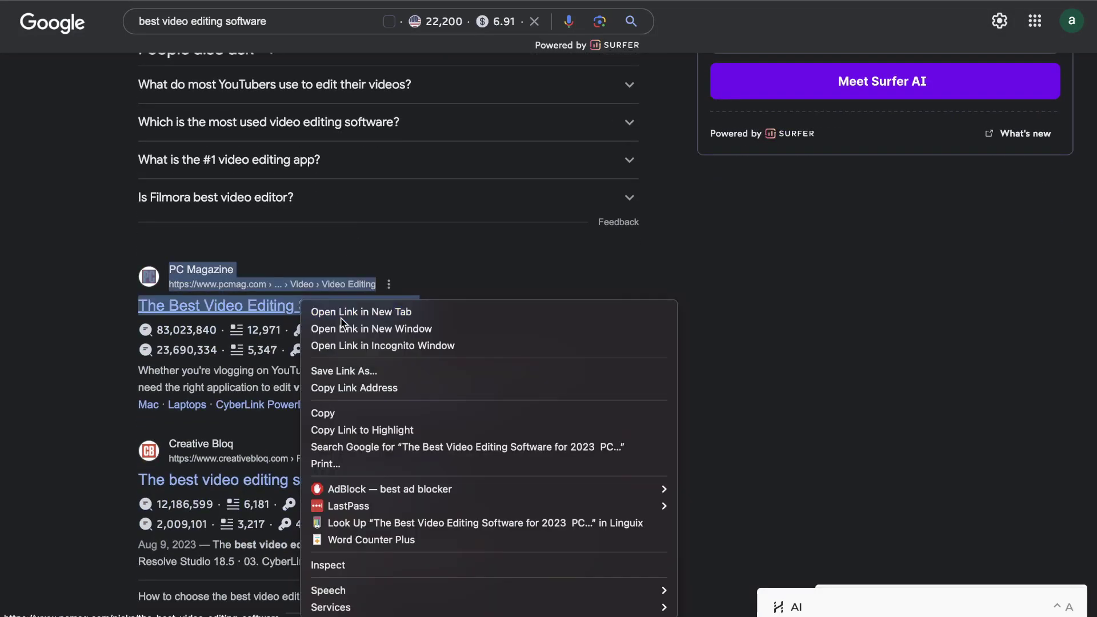
{"action": "left_click", "coordinate": [337, 387]}
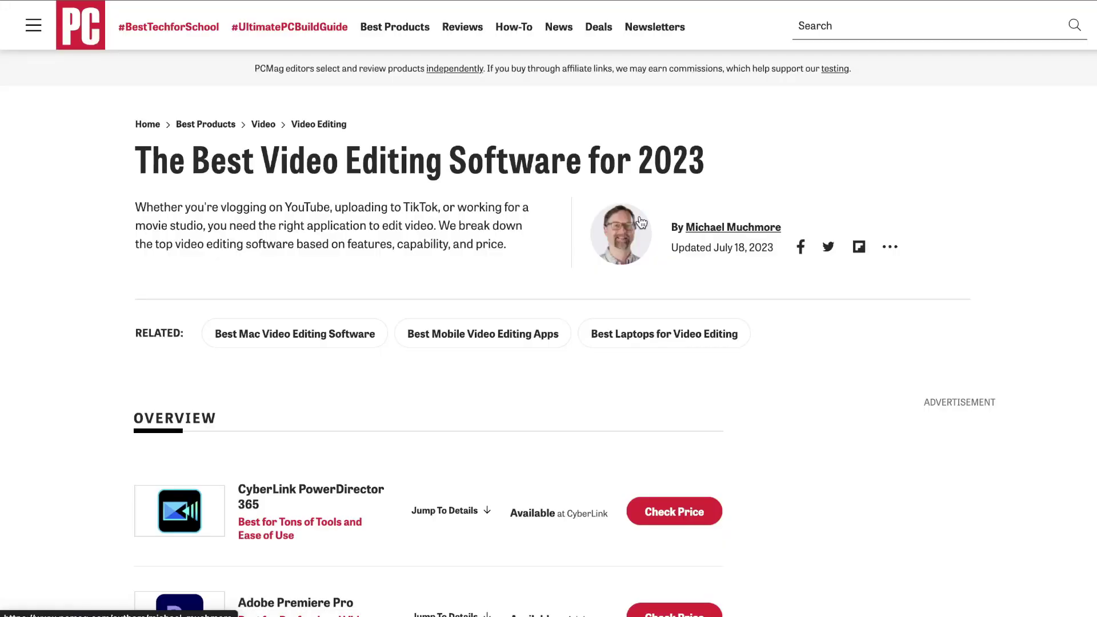
Copy the earlier outline-extraction prompt from the AI assistant chat on the Shopify article.
{"action": "key", "text": "alt+a"}
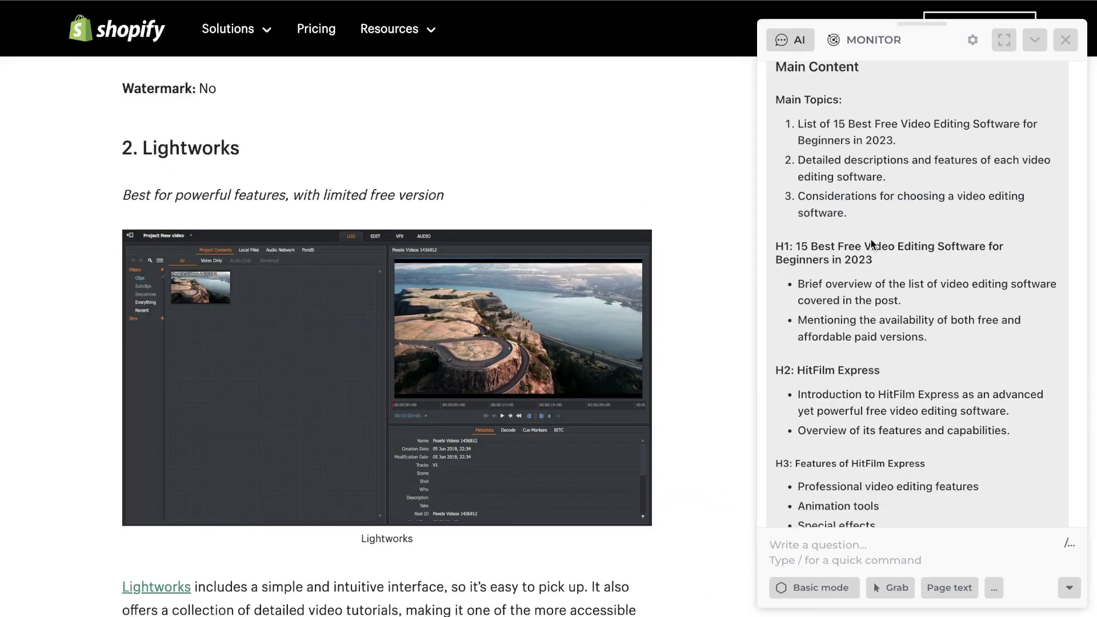
{"action": "scroll", "coordinate": [903, 401], "scroll_direction": "up", "scroll_amount": 10}
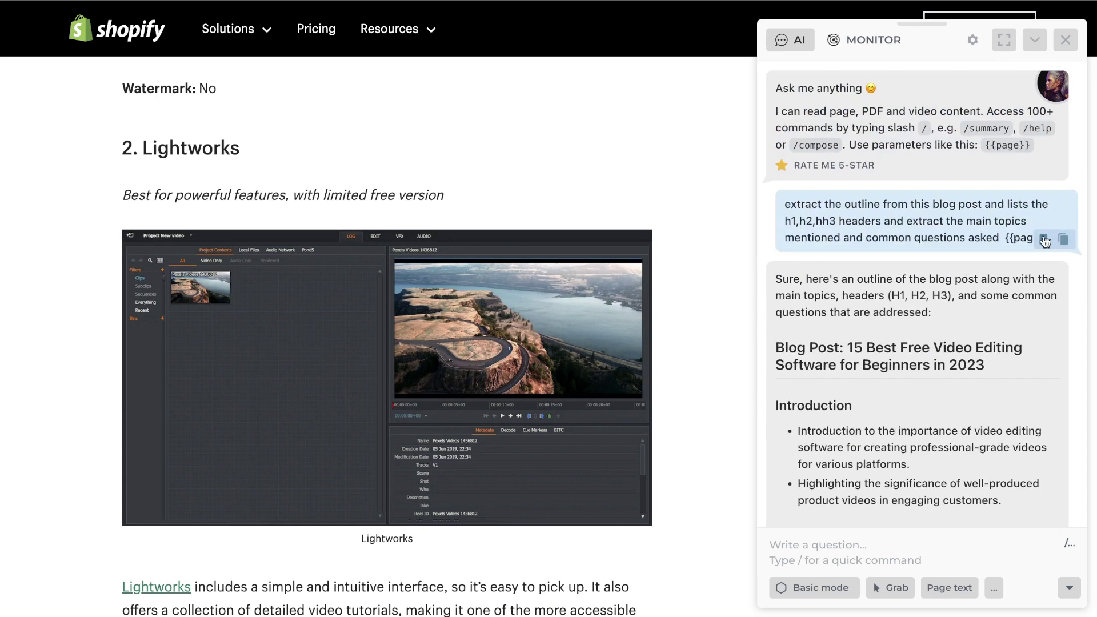
{"action": "left_click_drag", "start_coordinate": [784, 204], "coordinate": [1003, 236]}
{"action": "key", "text": "ctrl+c"}
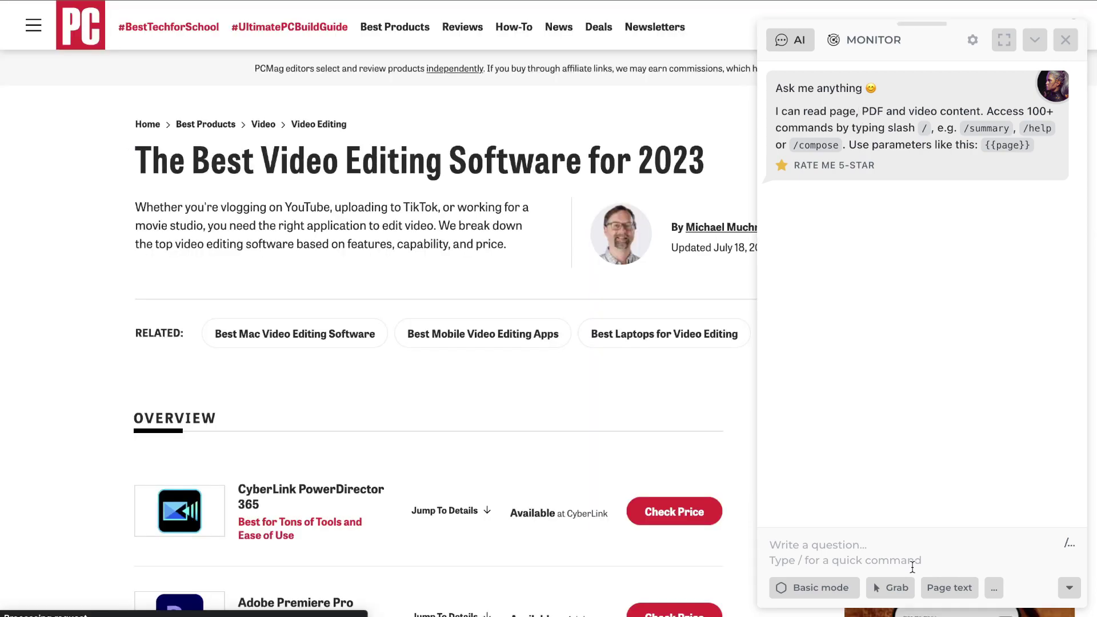
Ask the AI assistant on the PC Magazine article, with the page text included, for its outline, H1–H3 headers, main topics and common questions.
{"action": "left_click", "coordinate": [950, 588]}
{"action": "scroll", "coordinate": [612, 363], "scroll_direction": "down", "scroll_amount": 6}
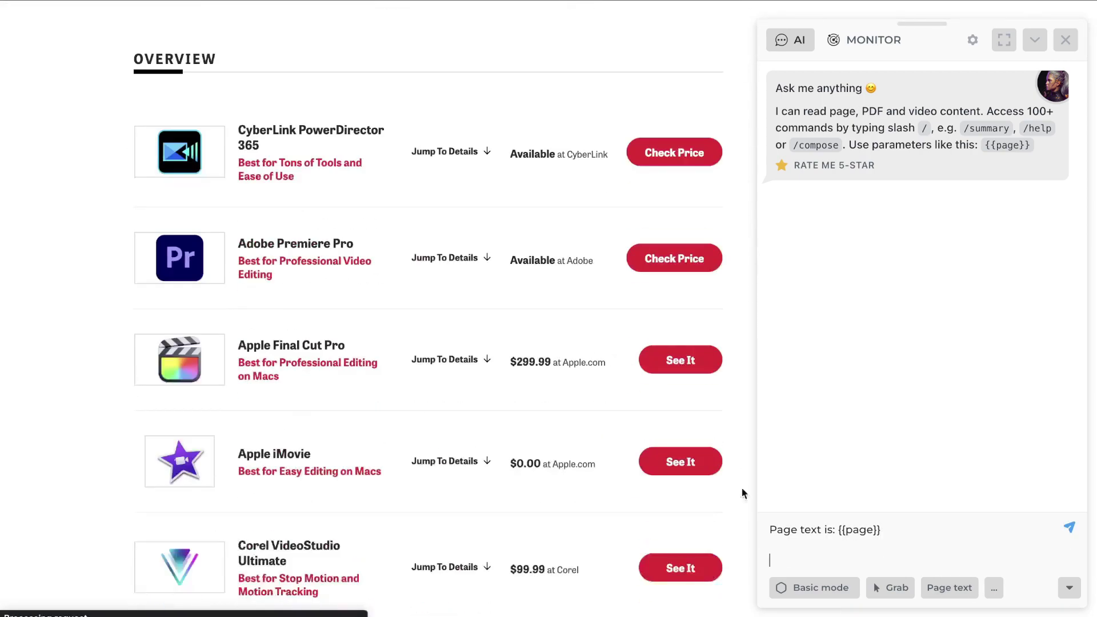
{"action": "key", "text": "ctrl+v"}
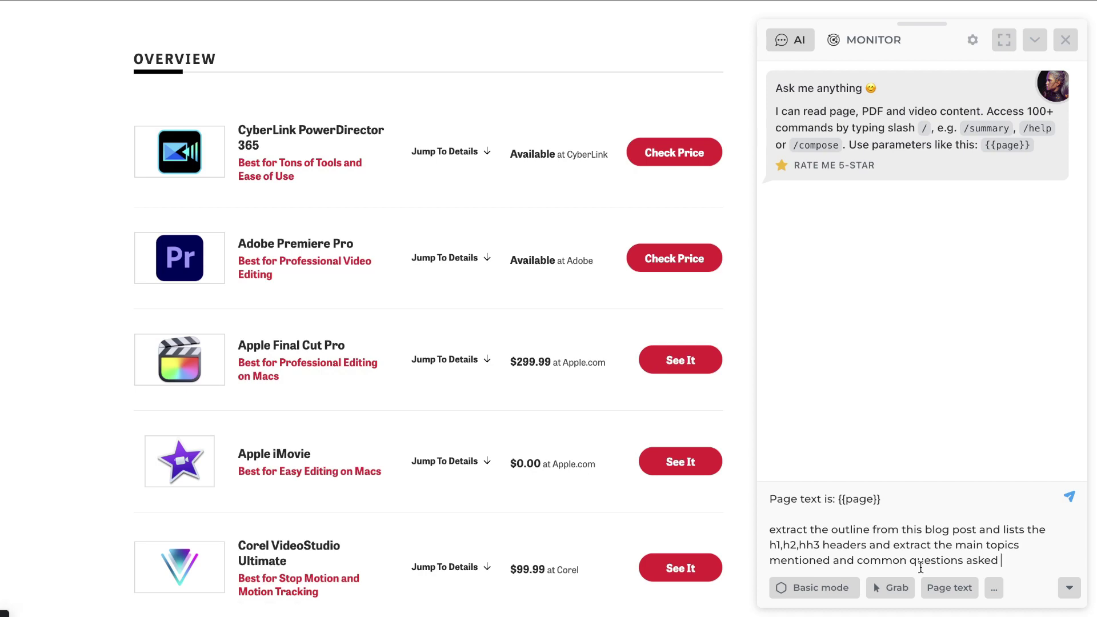
{"action": "key", "text": "Return"}
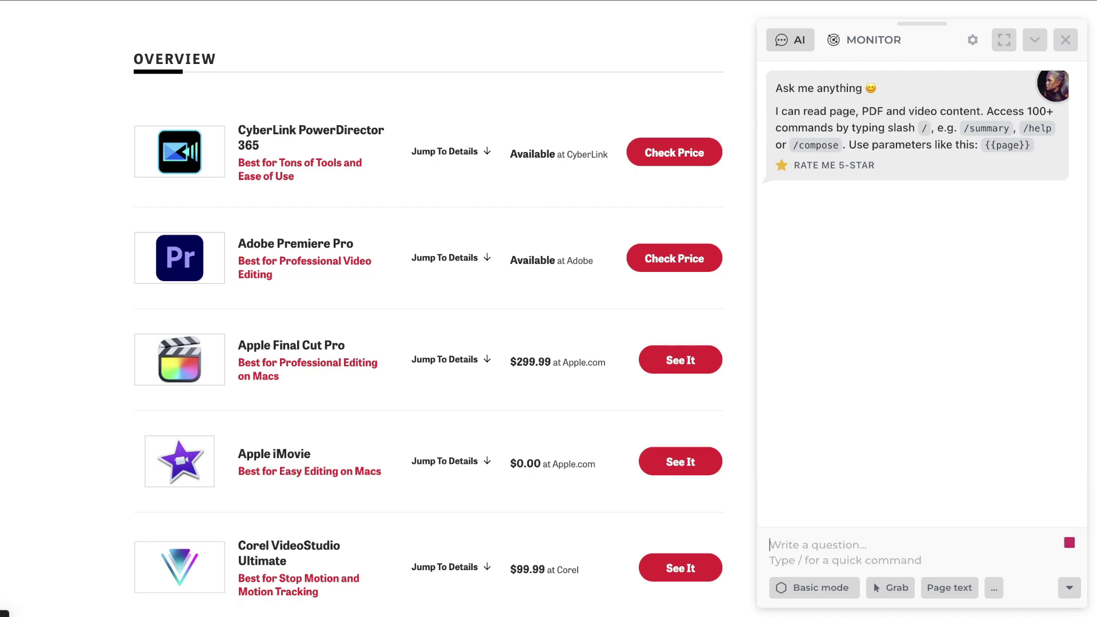
{"action": "scroll", "coordinate": [1047, 488], "scroll_direction": "down", "scroll_amount": 8}
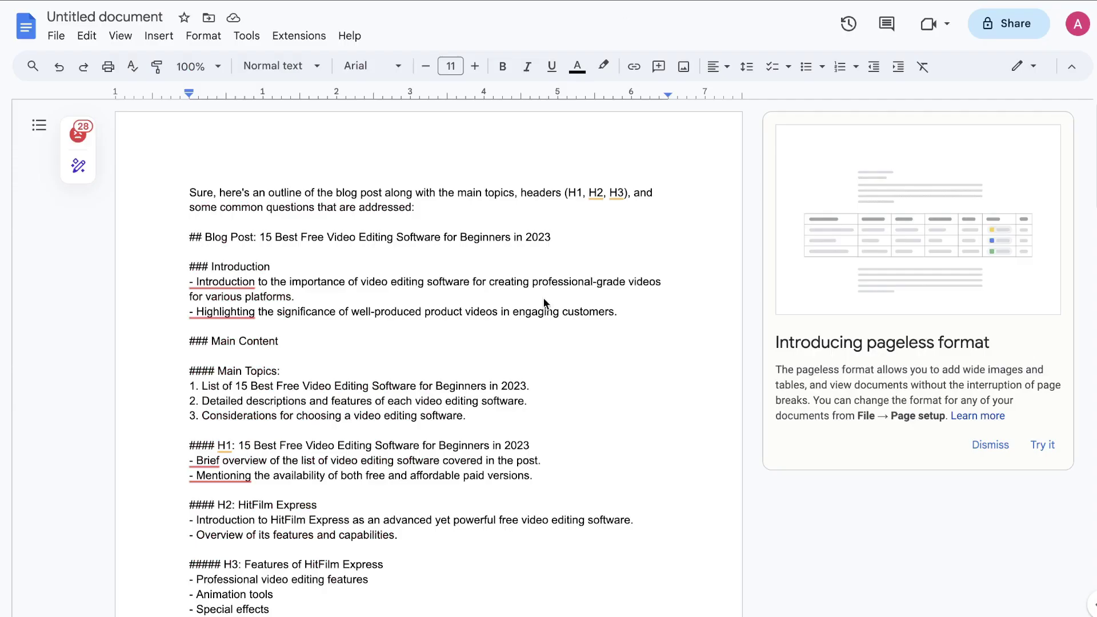
Add blank lines after the Shopify outline at the end of the Google Docs document.
{"action": "scroll", "coordinate": [501, 403], "scroll_direction": "down", "scroll_amount": 20}
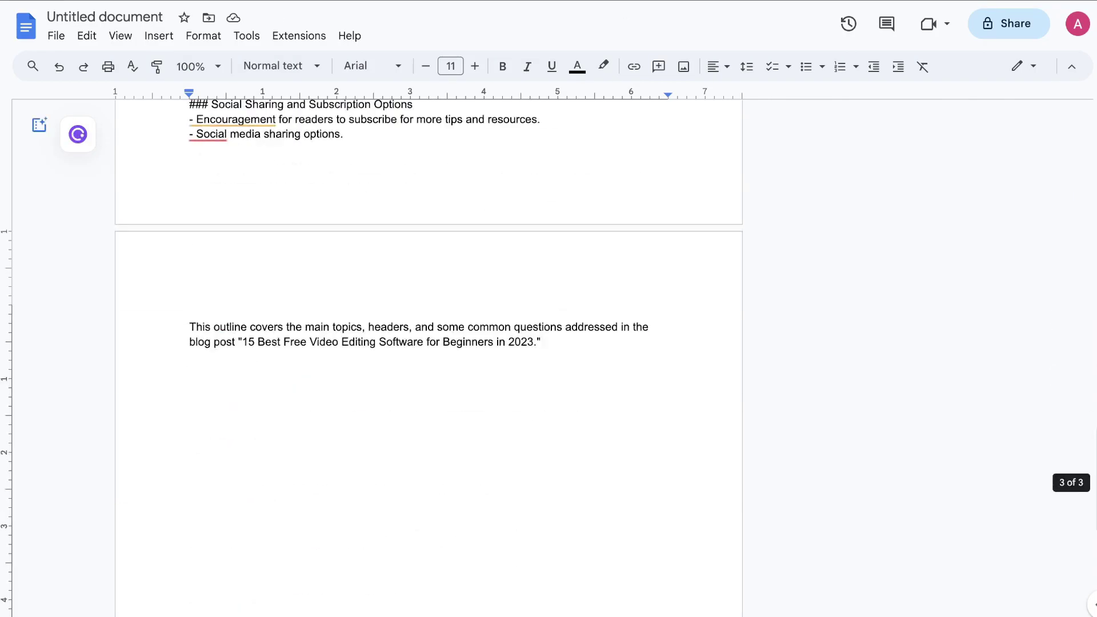
{"action": "key", "text": "Return"}
{"action": "key", "text": "Return"}
{"action": "key", "text": "Return"}
Return to the Google results, open Creative Bloq's "The best video editing software in August 2023" in a new tab, and bring up the AI assistant there.
{"action": "scroll", "coordinate": [867, 115], "scroll_direction": "up", "scroll_amount": 5}
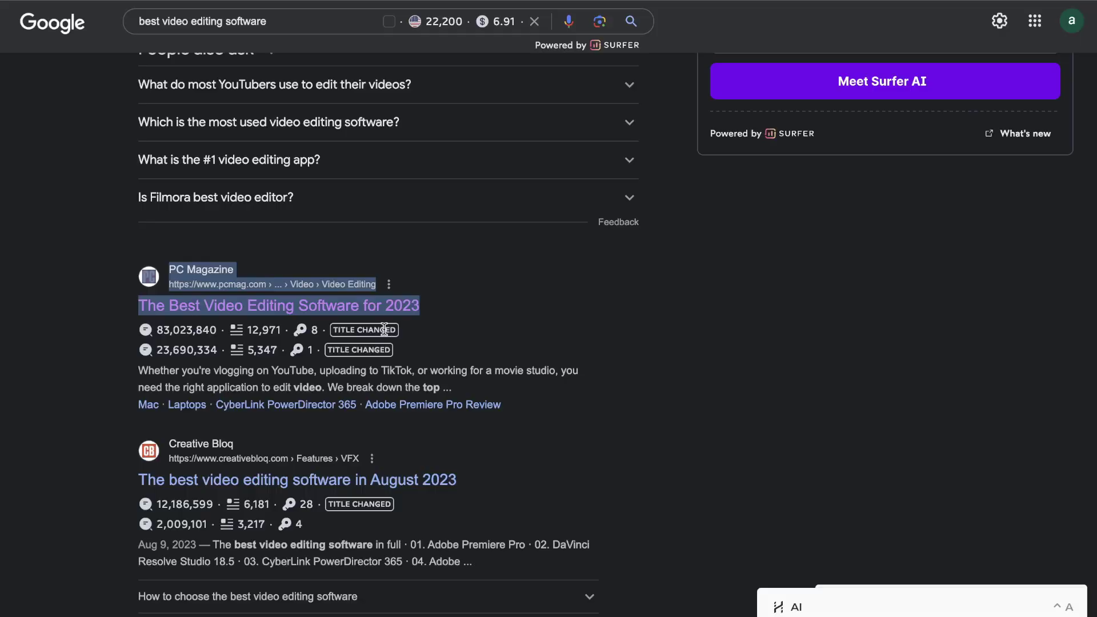
{"action": "scroll", "coordinate": [384, 330], "scroll_direction": "down", "scroll_amount": 2}
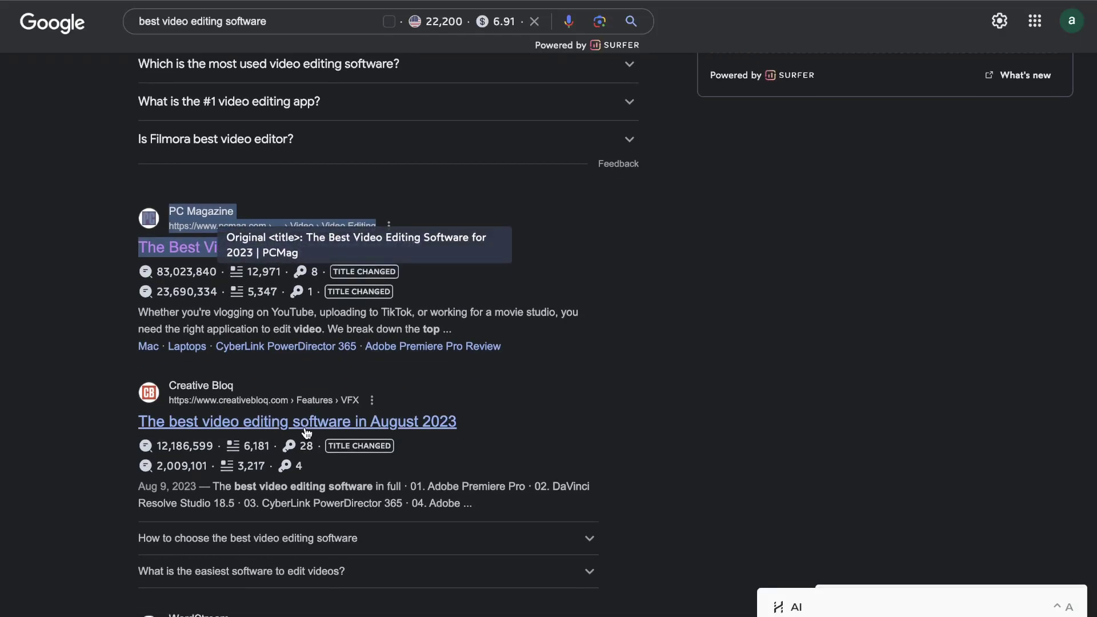
{"action": "right_click", "coordinate": [311, 421]}
{"action": "left_click", "coordinate": [394, 326]}
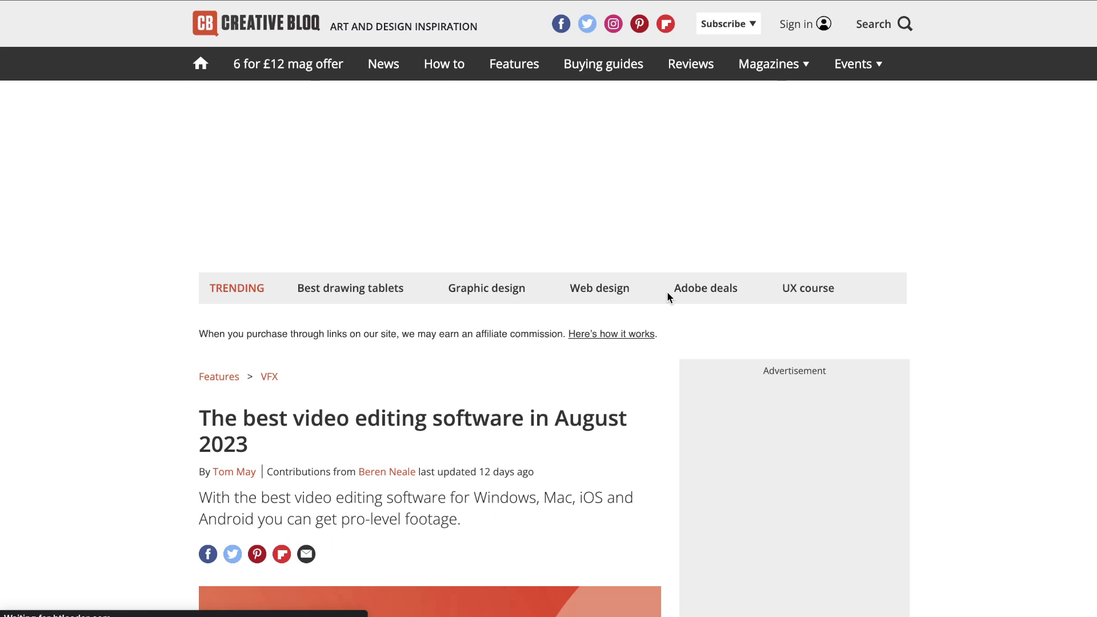
{"action": "key", "text": "alt+a"}
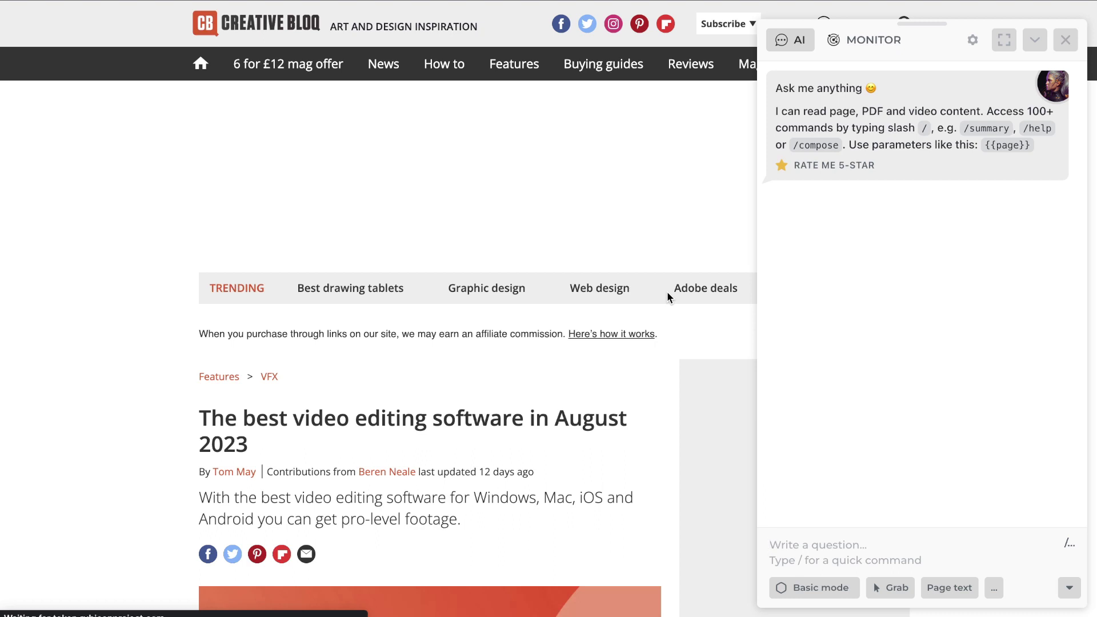
{"action": "scroll", "coordinate": [544, 420], "scroll_direction": "down", "scroll_amount": 2}
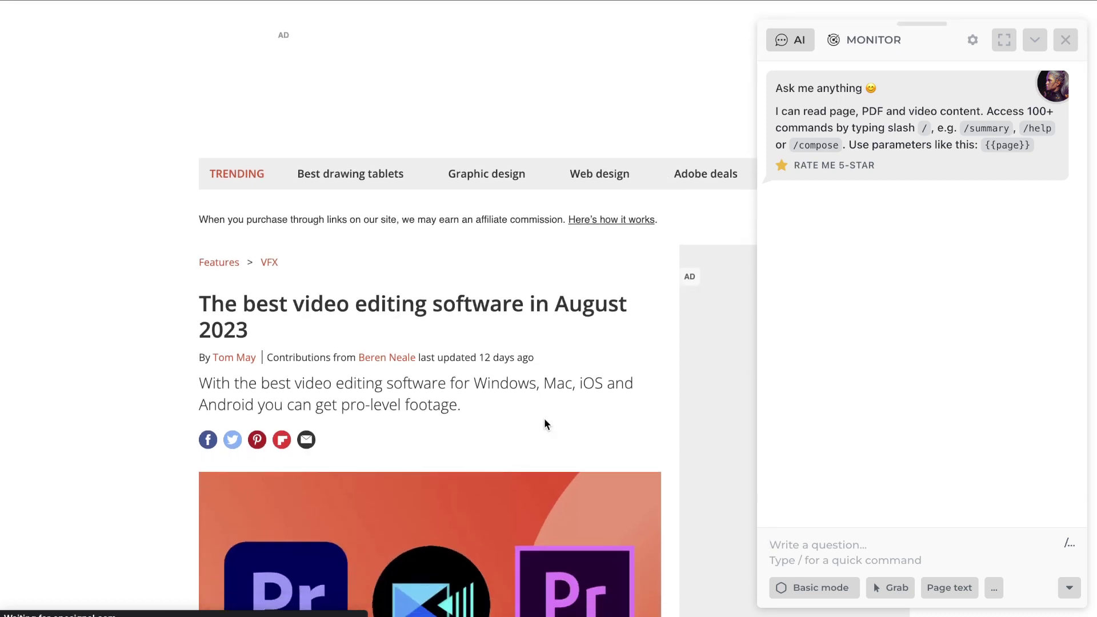
{"action": "scroll", "coordinate": [544, 424], "scroll_direction": "down", "scroll_amount": 5}
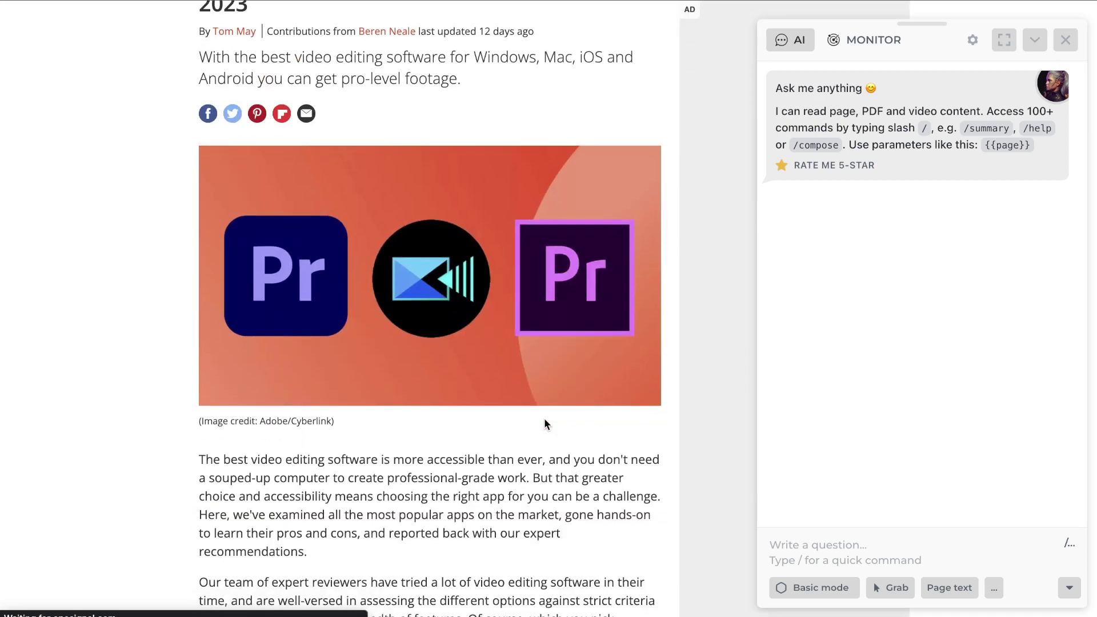
Examine the remaining Google results for "best video editing software" for other articles whose outlines could be extracted.
{"action": "key", "text": "alt+Left"}
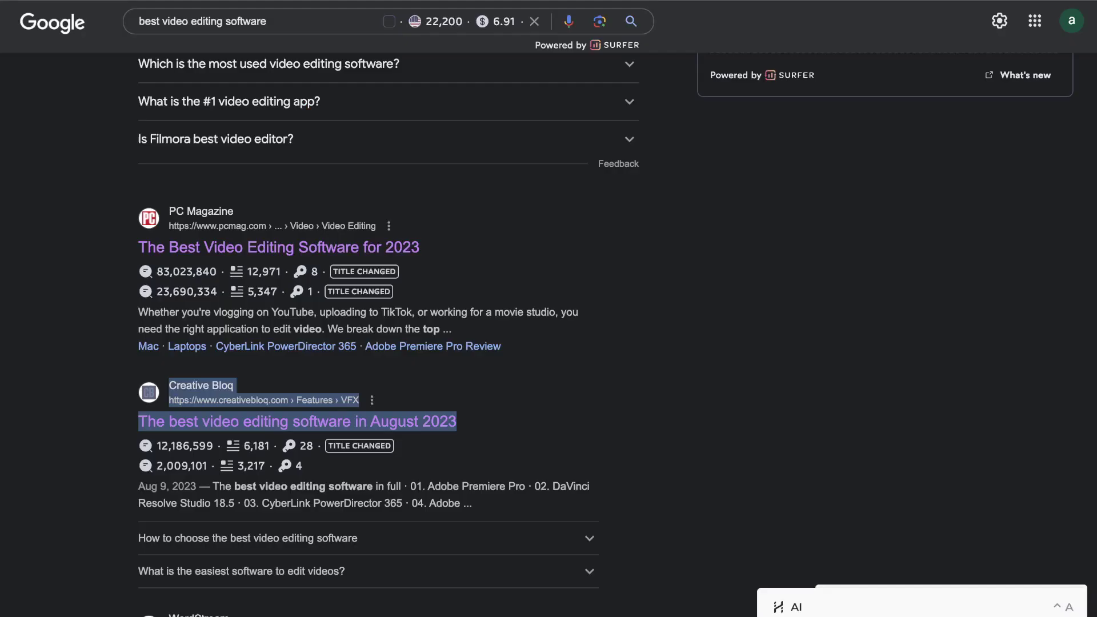
{"action": "scroll", "coordinate": [717, 152], "scroll_direction": "down", "scroll_amount": 2}
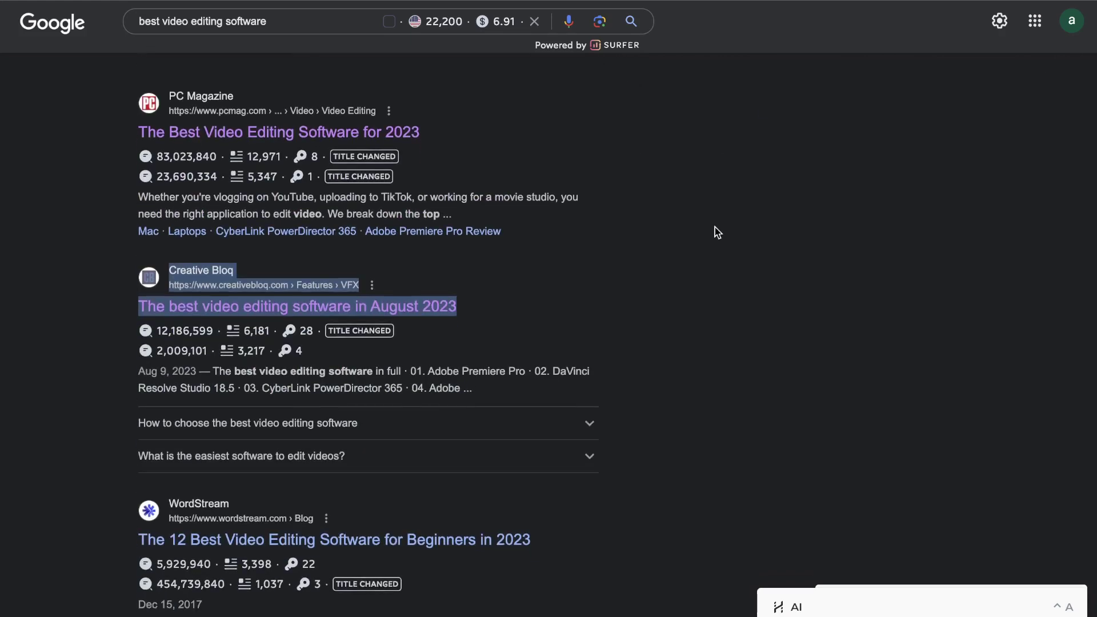
{"action": "scroll", "coordinate": [718, 233], "scroll_direction": "down", "scroll_amount": 8}
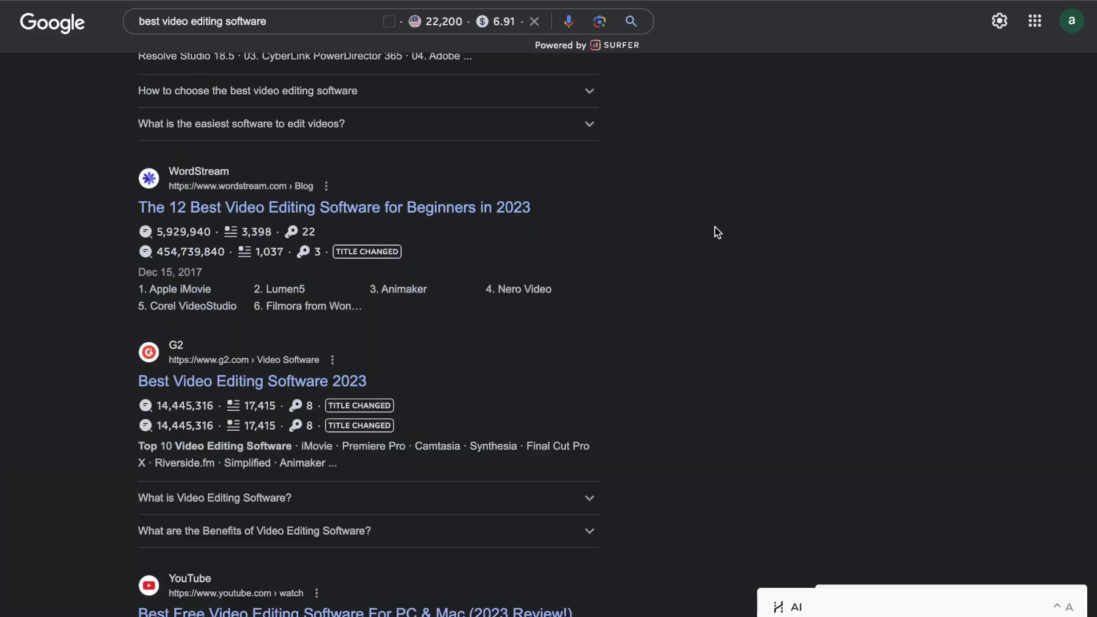
{"action": "scroll", "coordinate": [718, 232], "scroll_direction": "down", "scroll_amount": 5}
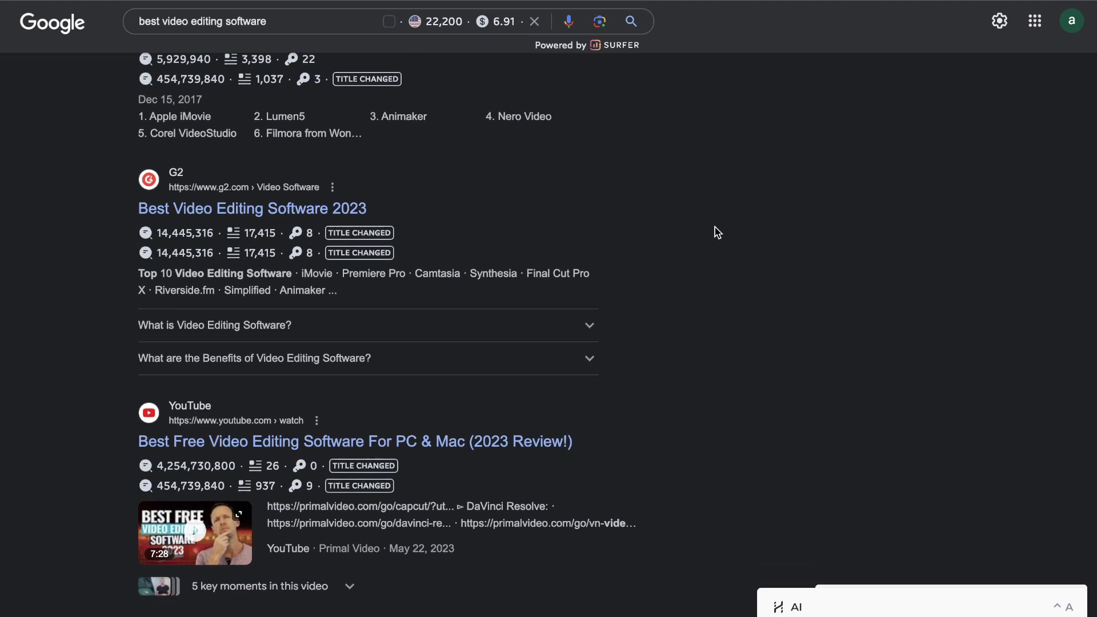
{"action": "scroll", "coordinate": [718, 233], "scroll_direction": "down", "scroll_amount": 4}
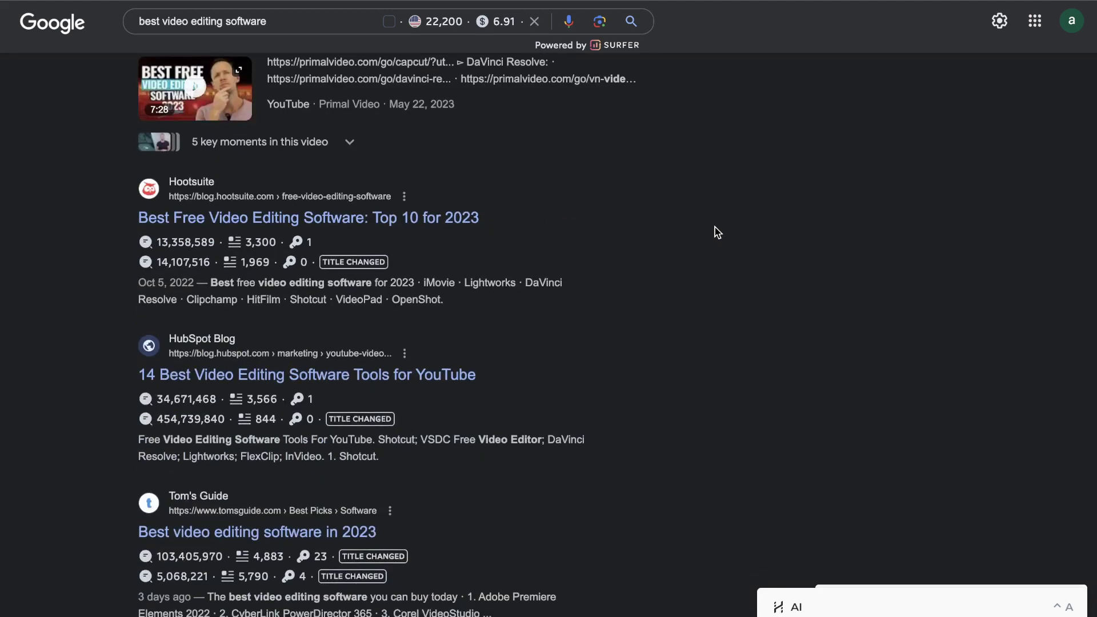
{"action": "scroll", "coordinate": [644, 208], "scroll_direction": "down", "scroll_amount": 3}
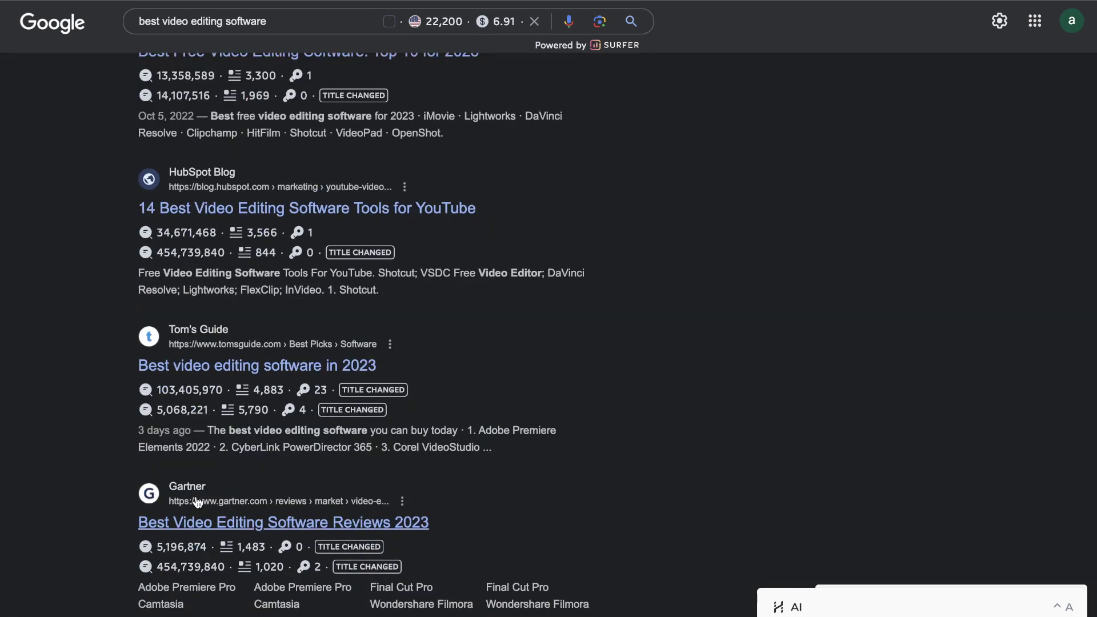
{"action": "scroll", "coordinate": [485, 424], "scroll_direction": "down", "scroll_amount": 3}
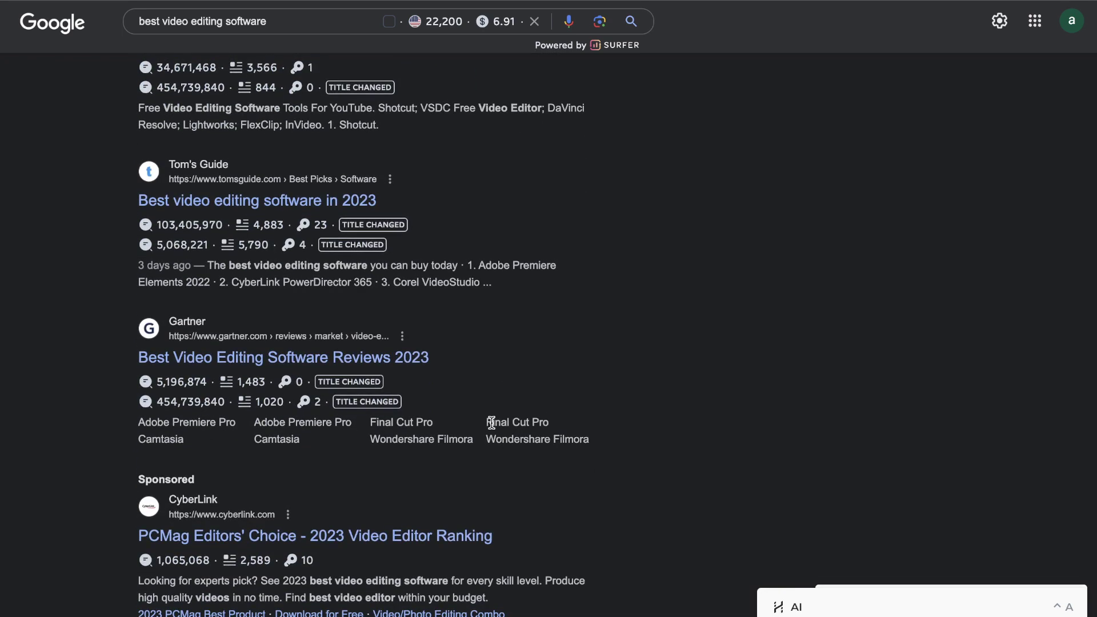
{"action": "scroll", "coordinate": [706, 401], "scroll_direction": "up", "scroll_amount": 1}
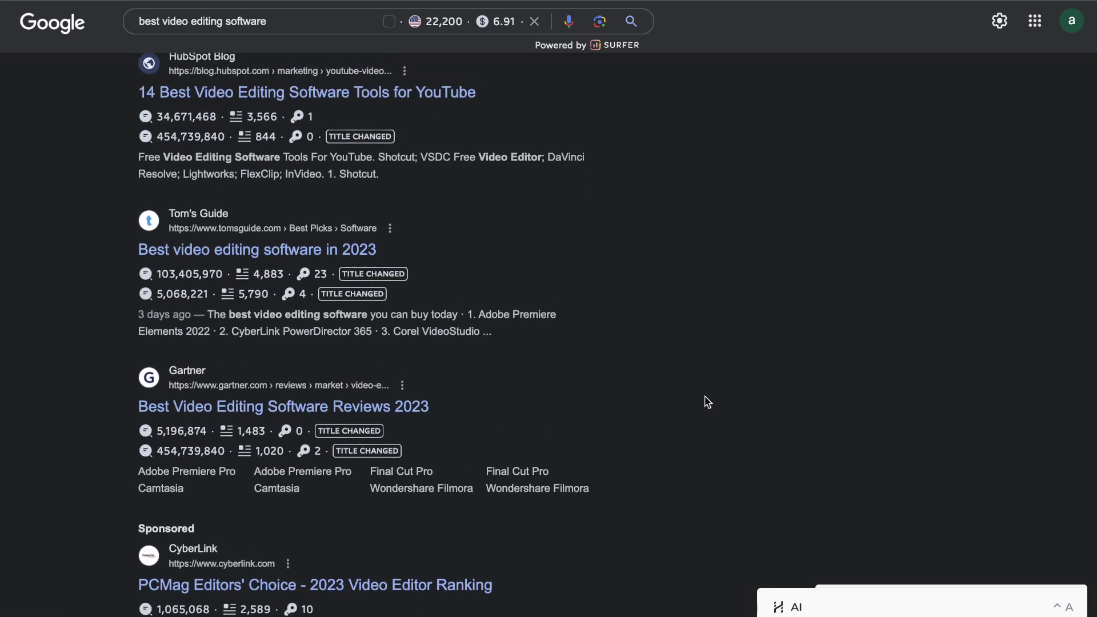
{"action": "scroll", "coordinate": [708, 402], "scroll_direction": "up", "scroll_amount": 15}
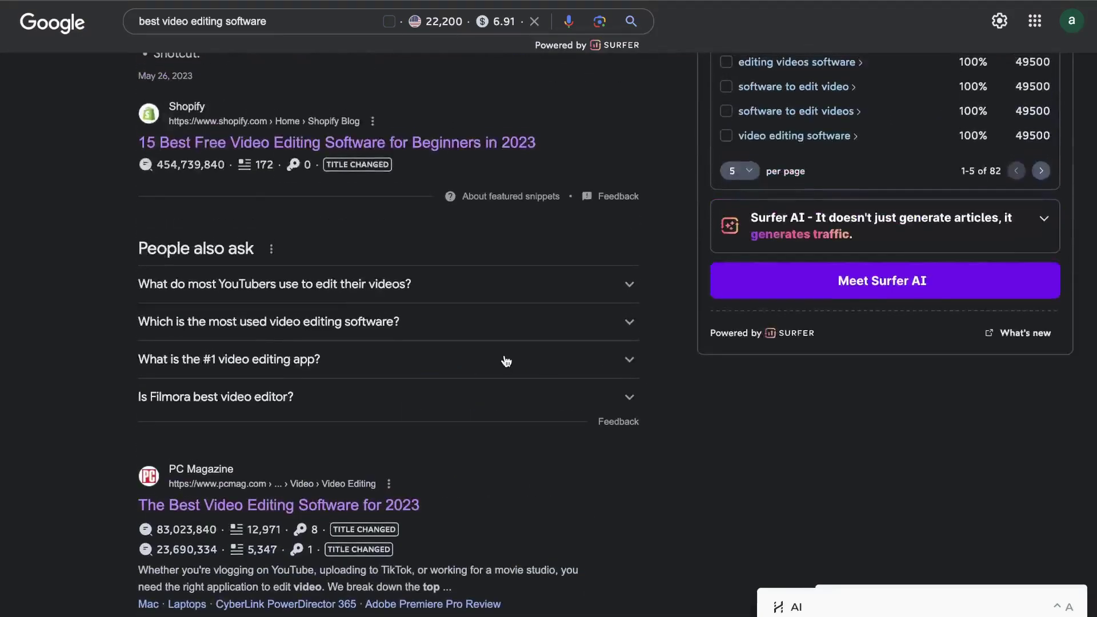
{"action": "scroll", "coordinate": [497, 291], "scroll_direction": "up", "scroll_amount": 1}
{"action": "scroll", "coordinate": [453, 276], "scroll_direction": "down", "scroll_amount": 1}
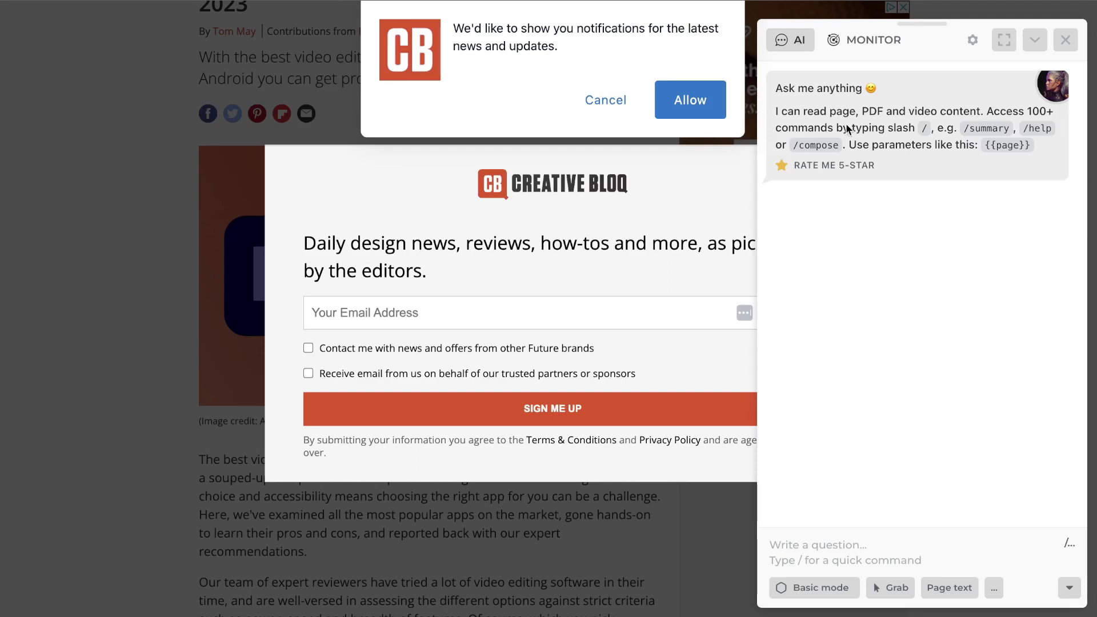
Ask the AI assistant on the Creative Bloq article, with the page text included, for its outline, headers, main topics and common questions.
{"action": "left_click", "coordinate": [854, 560]}
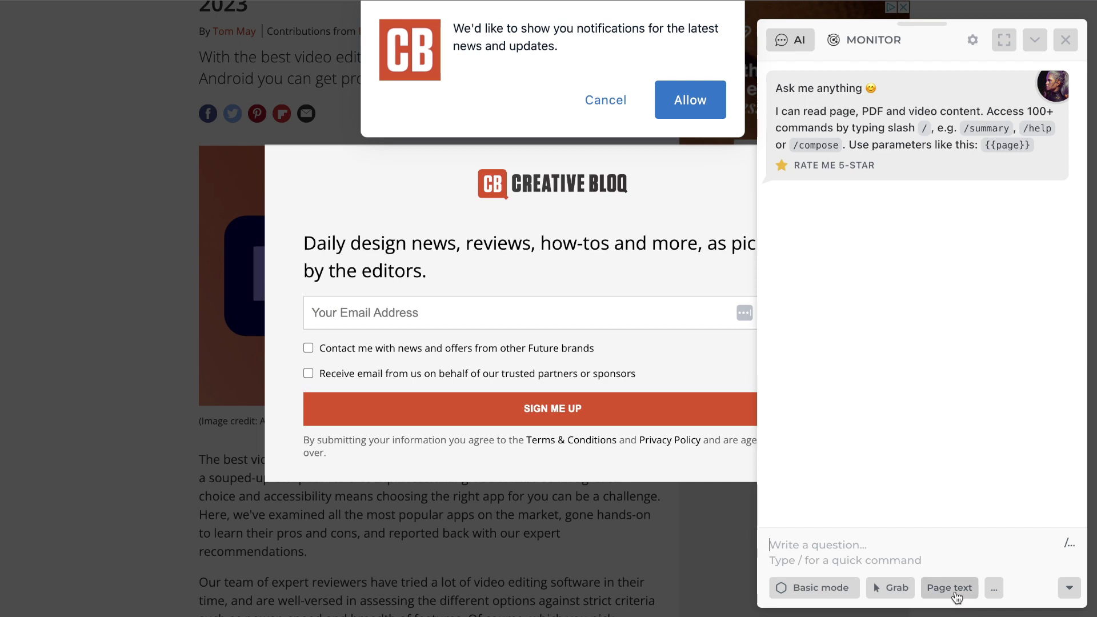
{"action": "left_click", "coordinate": [956, 597]}
{"action": "type", "text": "extract the outline from this blog post and lists the h1,h2,hh3 headers and extract the main topics mentioned and common questions asked"}
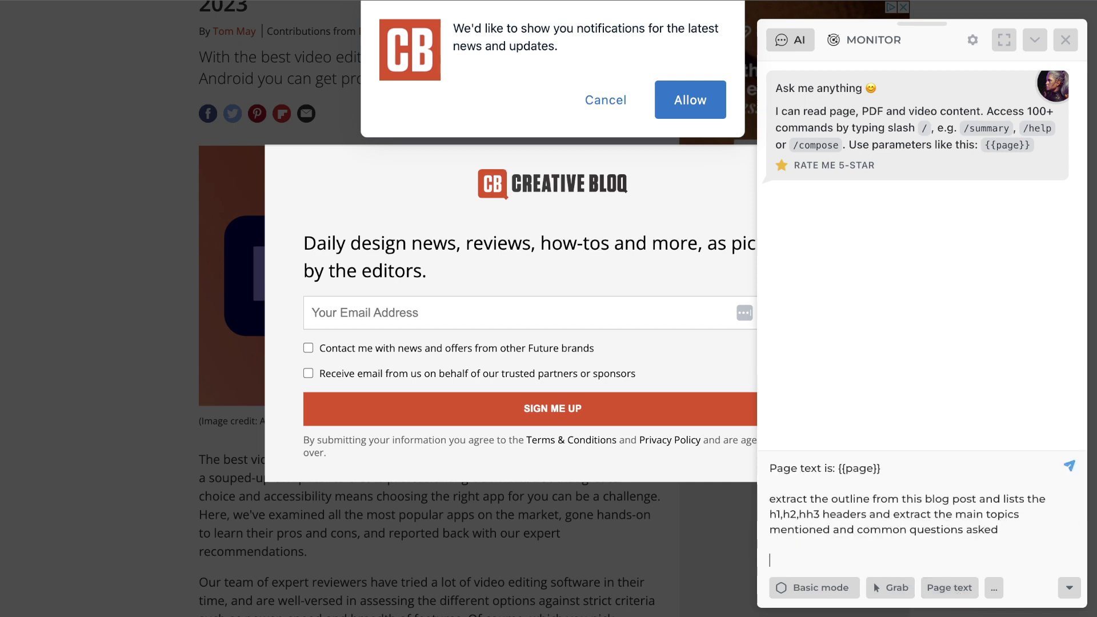
{"action": "key", "text": "Return"}
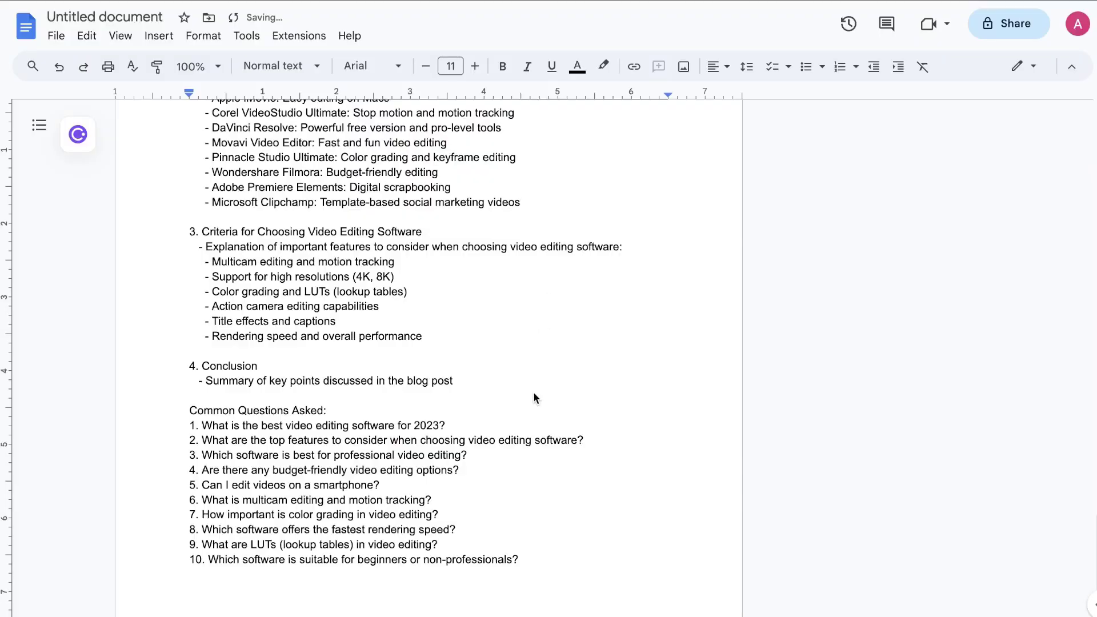
Insert the AI outline of the Creative Bloq article at the end of the Google Docs document and select its topics and questions.
{"action": "scroll", "coordinate": [533, 392], "scroll_direction": "down", "scroll_amount": 3}
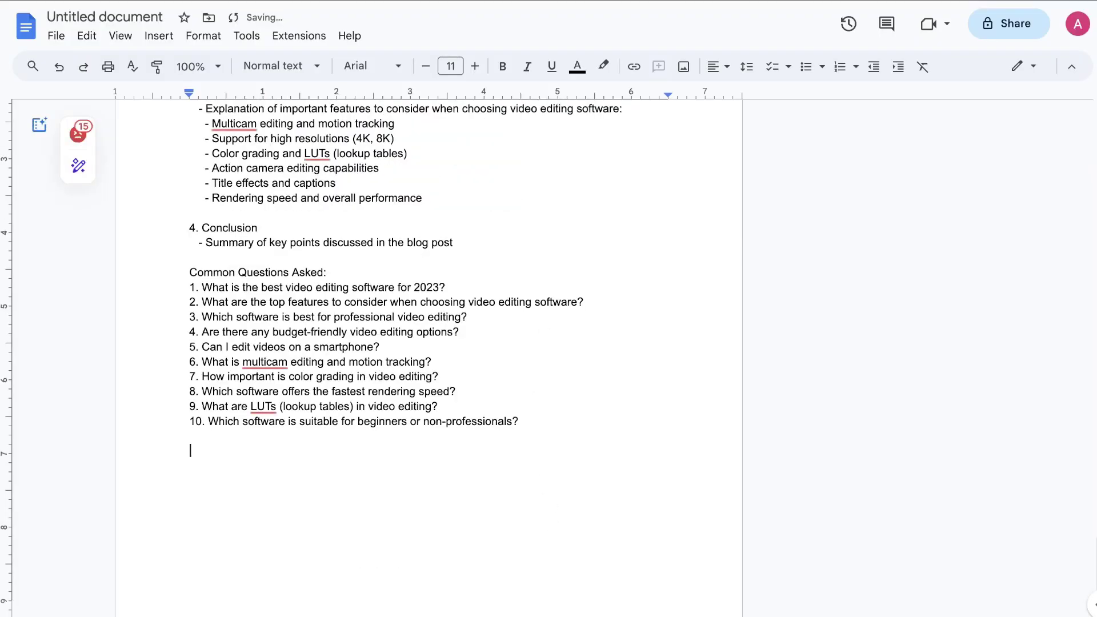
{"action": "key", "text": "ctrl+v"}
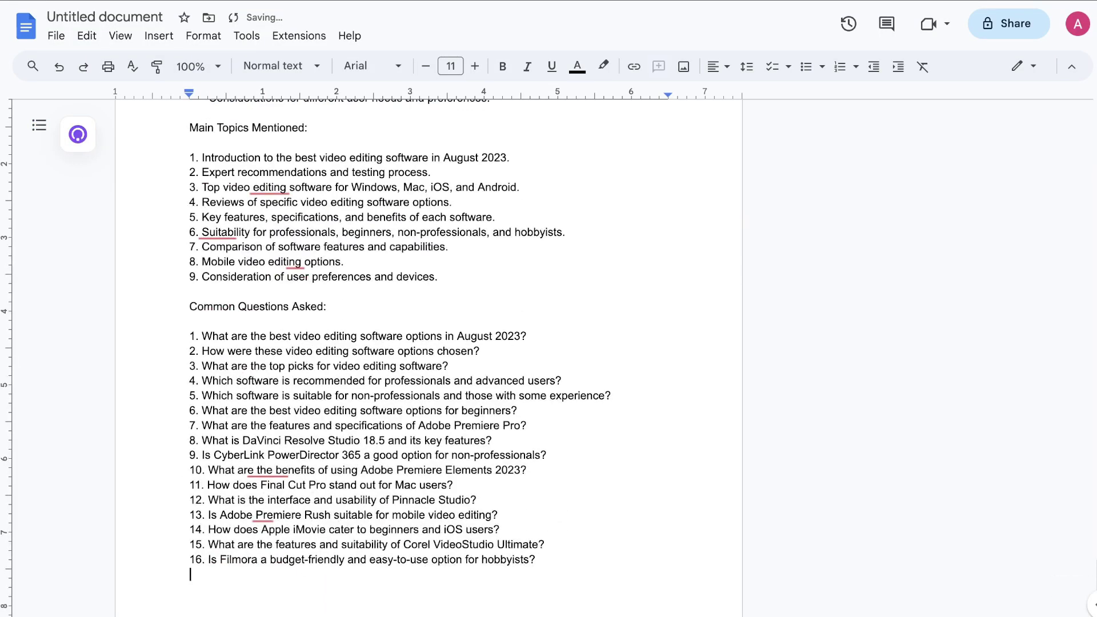
{"action": "left_click_drag", "start_coordinate": [556, 576], "coordinate": [191, 117]}
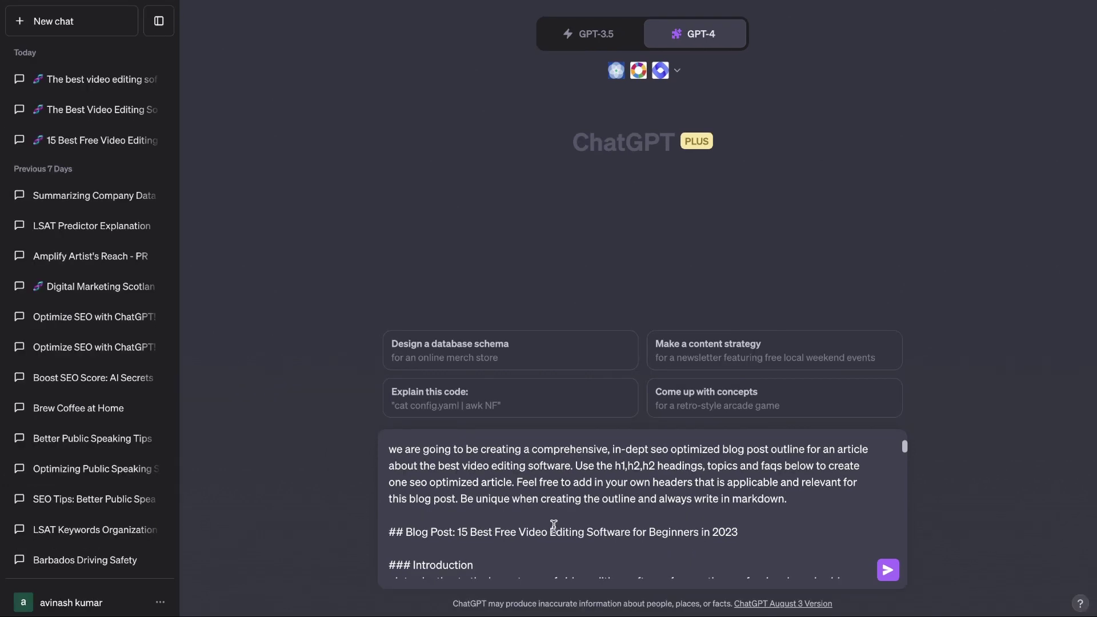
In ChatGPT with GPT-4, review and submit the prompt for a unique SEO-optimized markdown blog outline on the best video editing software using the collected outlines.
{"action": "scroll", "coordinate": [589, 530], "scroll_direction": "down", "scroll_amount": 3}
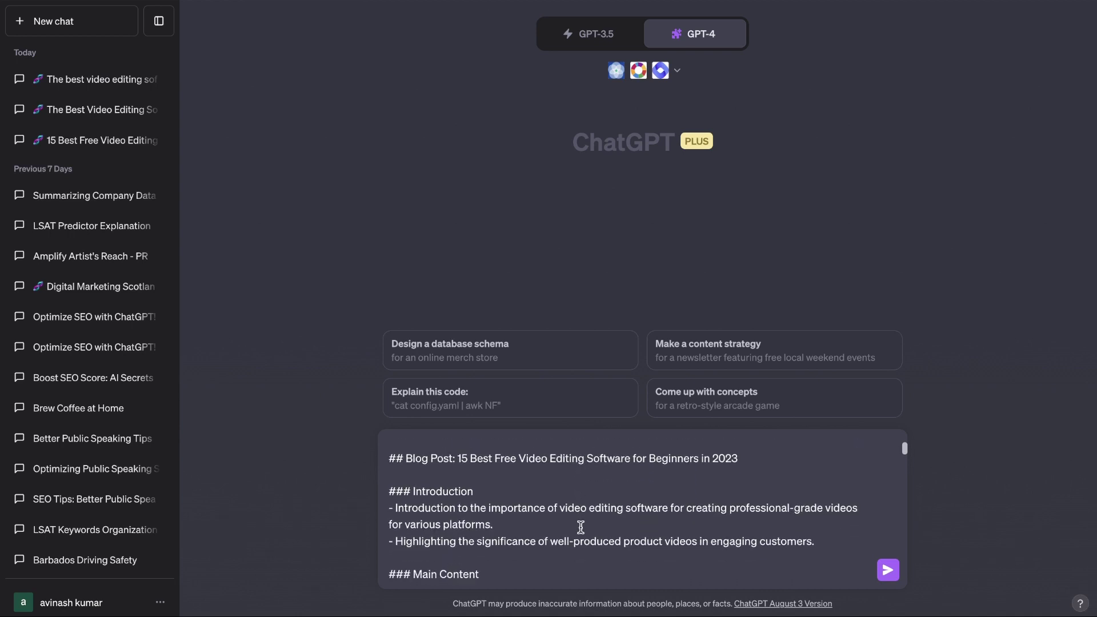
{"action": "scroll", "coordinate": [581, 527], "scroll_direction": "down", "scroll_amount": 5}
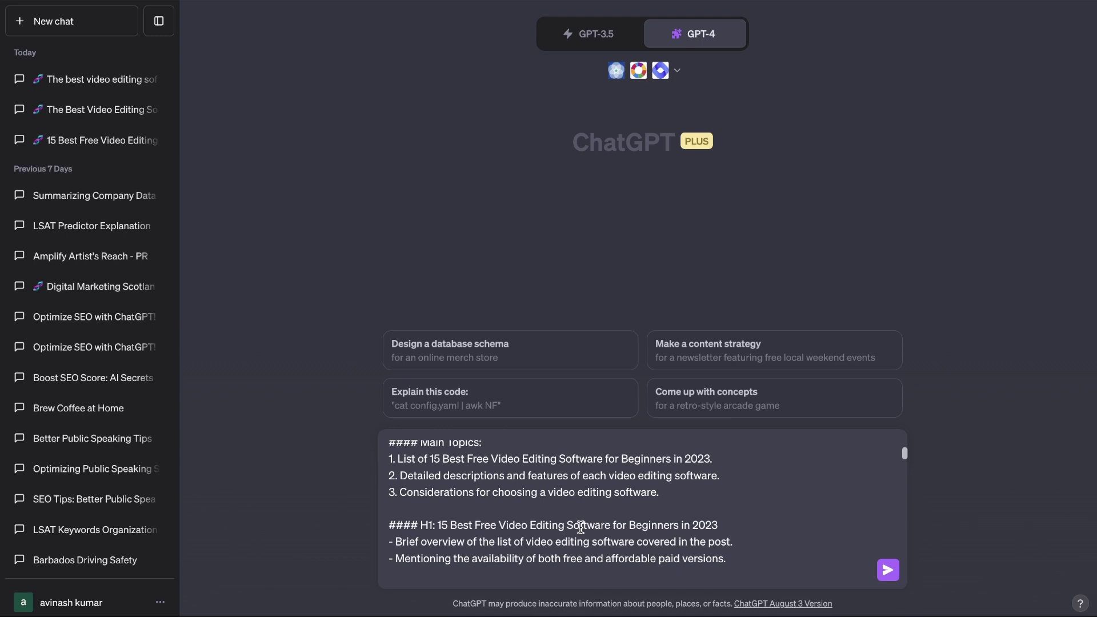
{"action": "scroll", "coordinate": [581, 527], "scroll_direction": "down", "scroll_amount": 10}
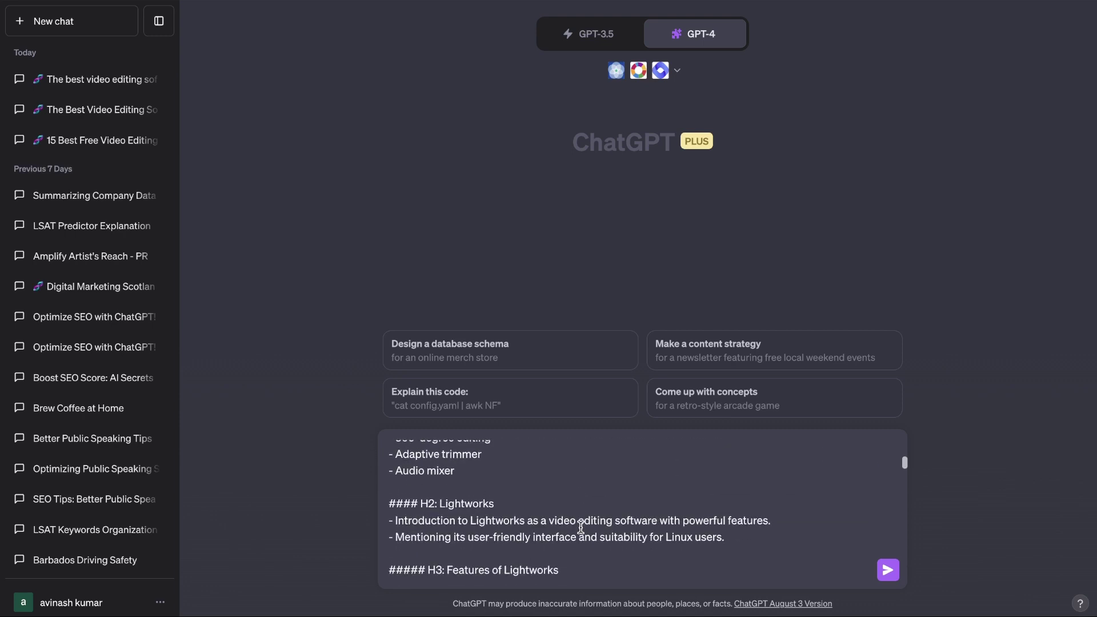
{"action": "scroll", "coordinate": [581, 527], "scroll_direction": "up", "scroll_amount": 20}
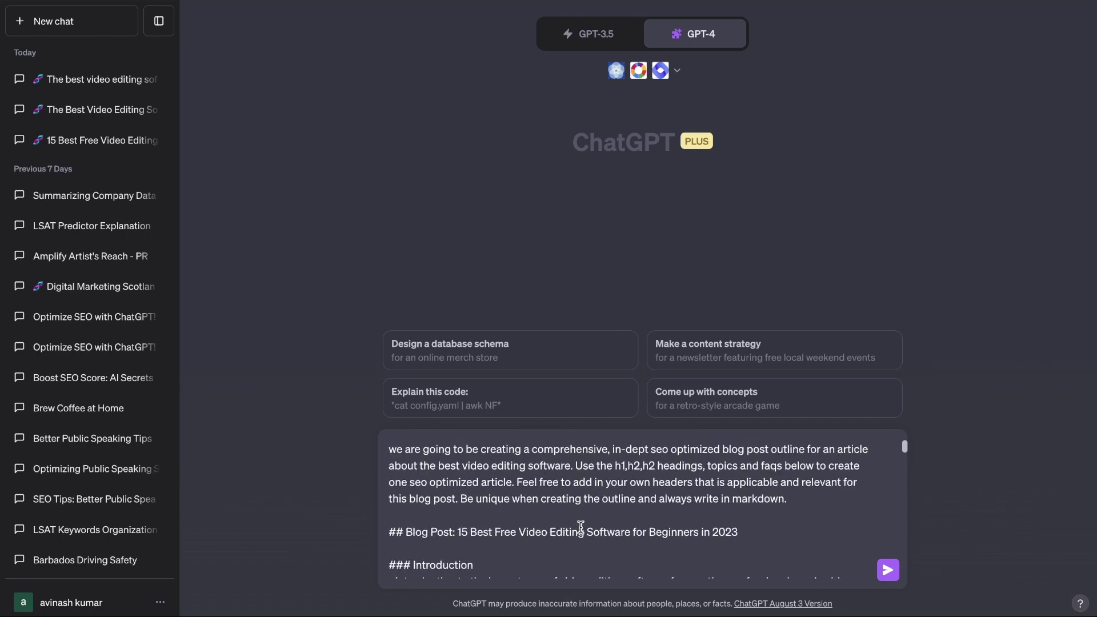
{"action": "left_click", "coordinate": [889, 570]}
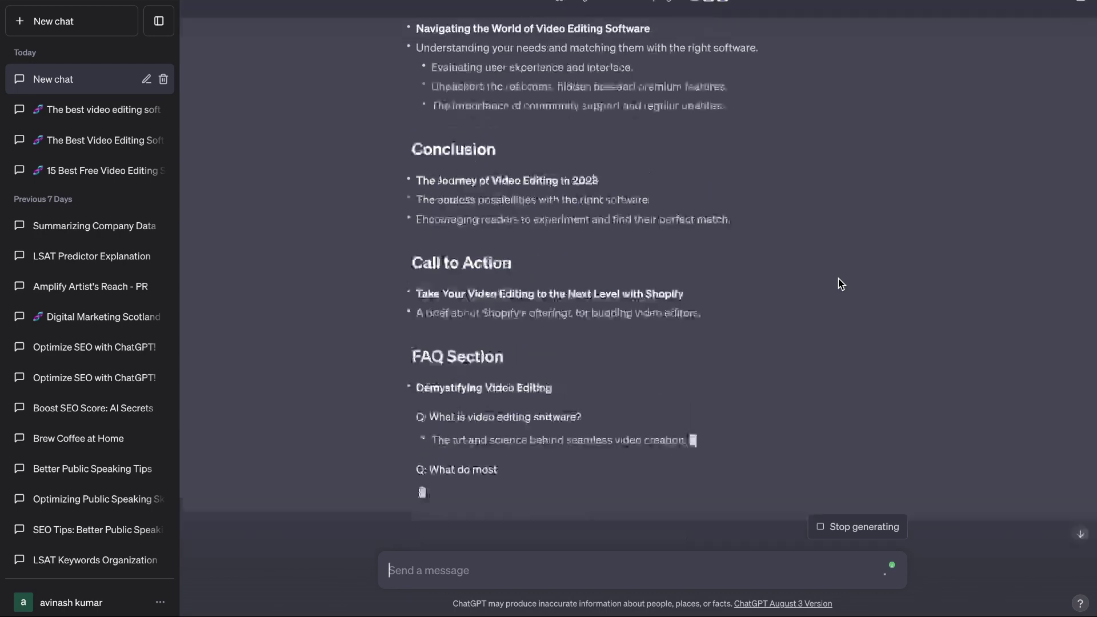
Examine ChatGPT's generated blog outline from the title and introduction through the HitFilm Express, Lightworks and iMovie sections.
{"action": "scroll", "coordinate": [841, 284], "scroll_direction": "up", "scroll_amount": 7}
{"action": "scroll", "coordinate": [842, 284], "scroll_direction": "up", "scroll_amount": 7}
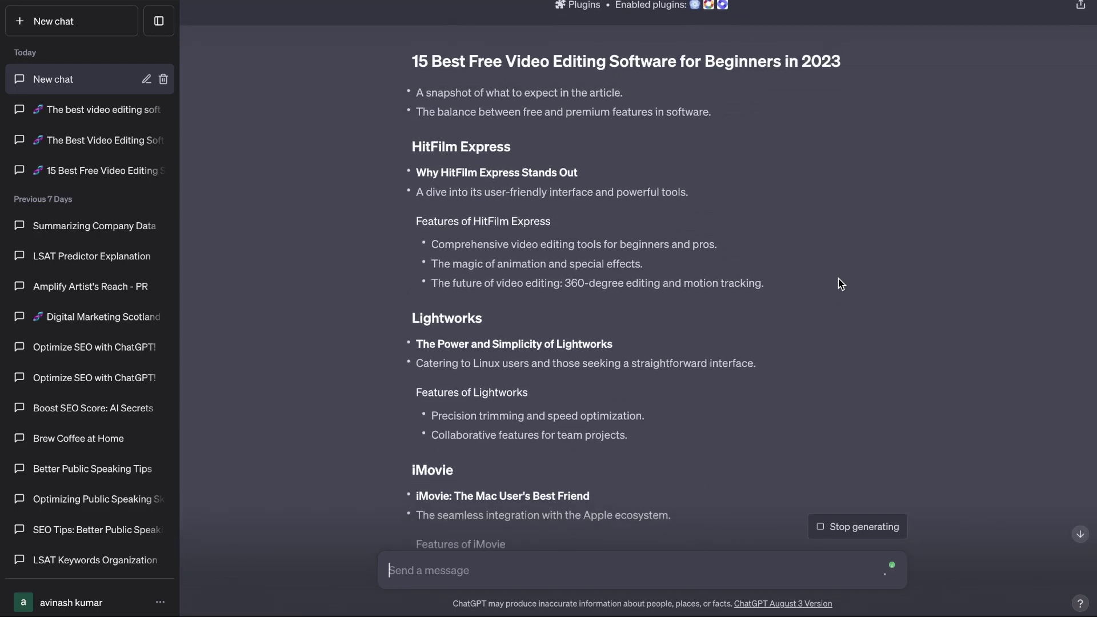
{"action": "scroll", "coordinate": [842, 284], "scroll_direction": "up", "scroll_amount": 2}
{"action": "scroll", "coordinate": [841, 284], "scroll_direction": "down", "scroll_amount": 10}
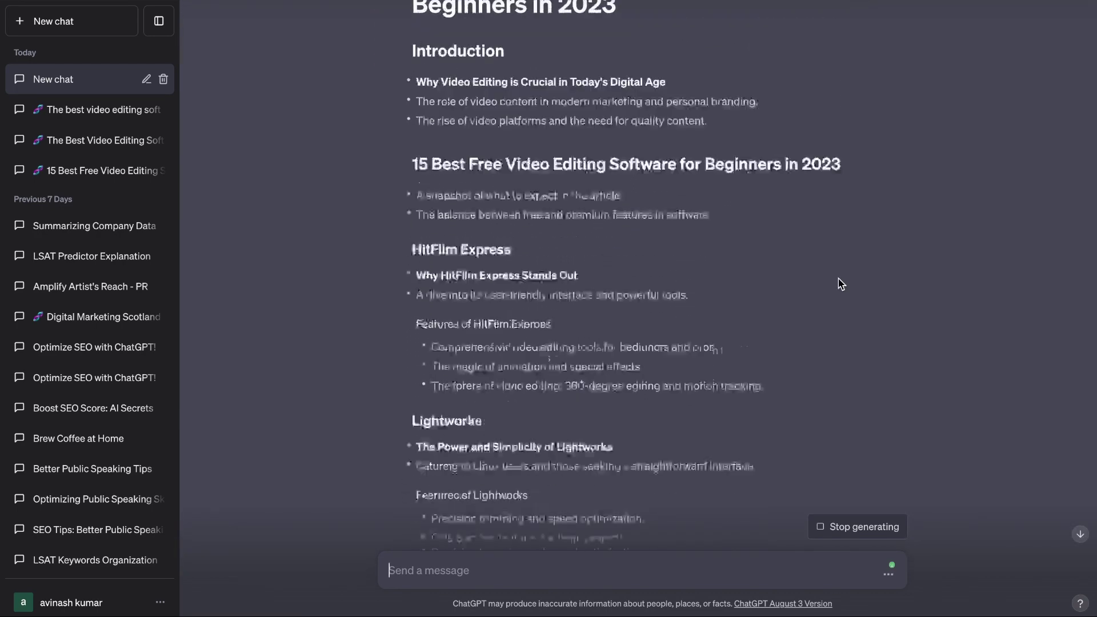
{"action": "scroll", "coordinate": [842, 284], "scroll_direction": "down", "scroll_amount": 6}
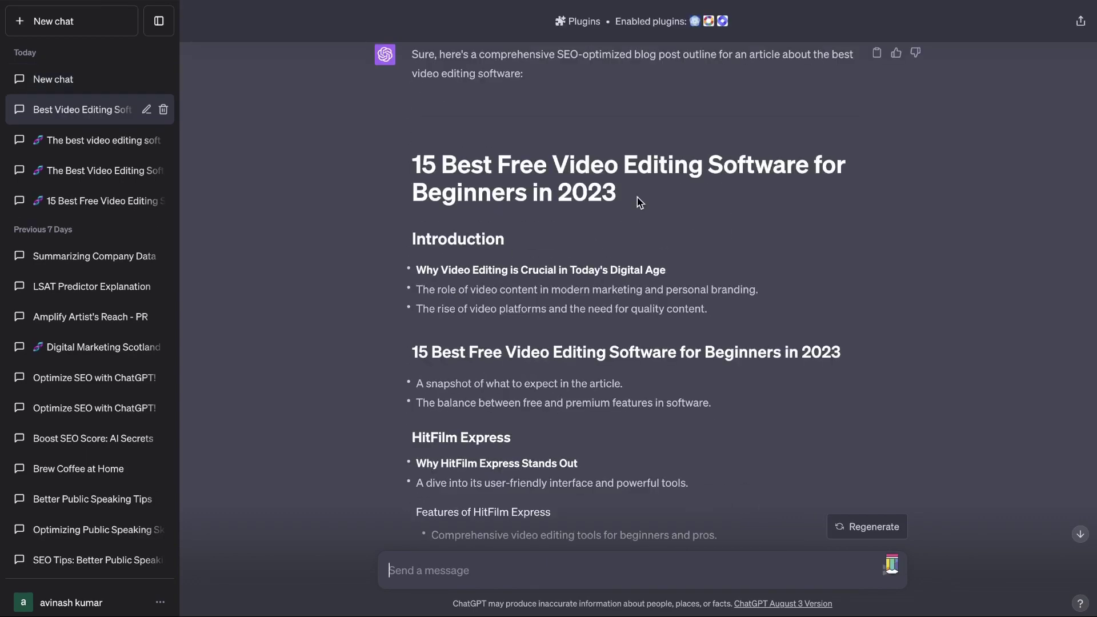
{"action": "scroll", "coordinate": [637, 230], "scroll_direction": "down", "scroll_amount": 2}
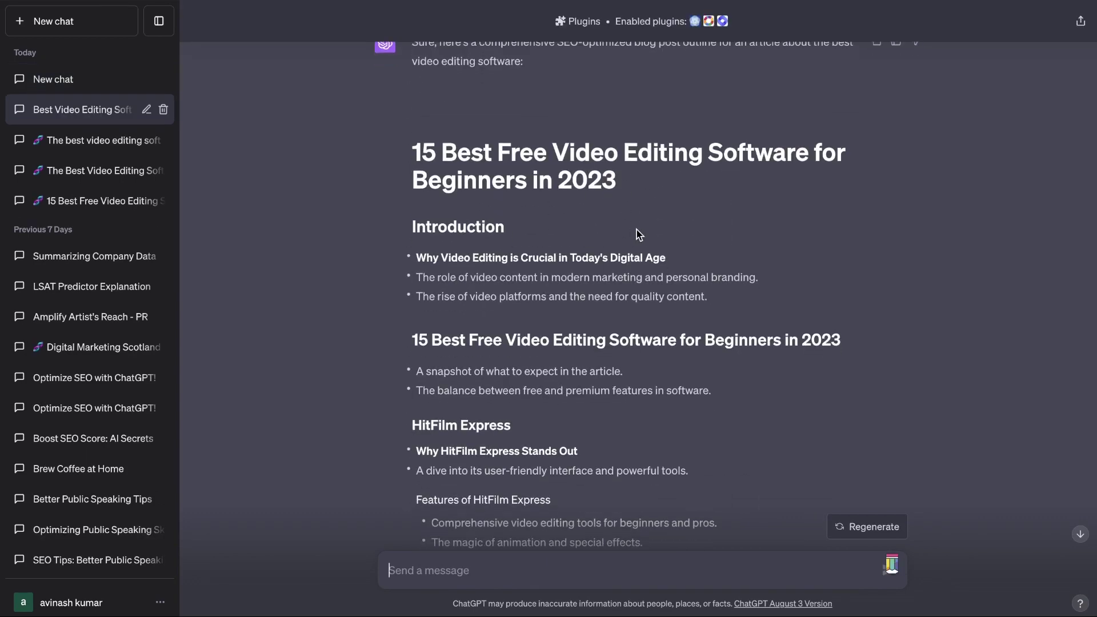
{"action": "scroll", "coordinate": [708, 263], "scroll_direction": "down", "scroll_amount": 2}
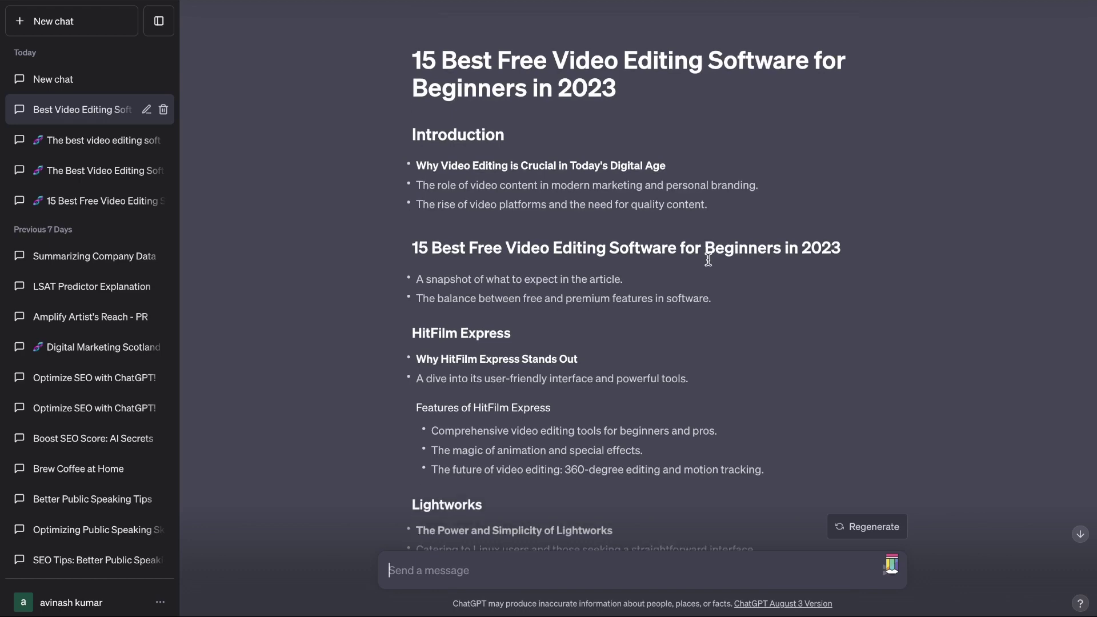
{"action": "scroll", "coordinate": [710, 265], "scroll_direction": "down", "scroll_amount": 3}
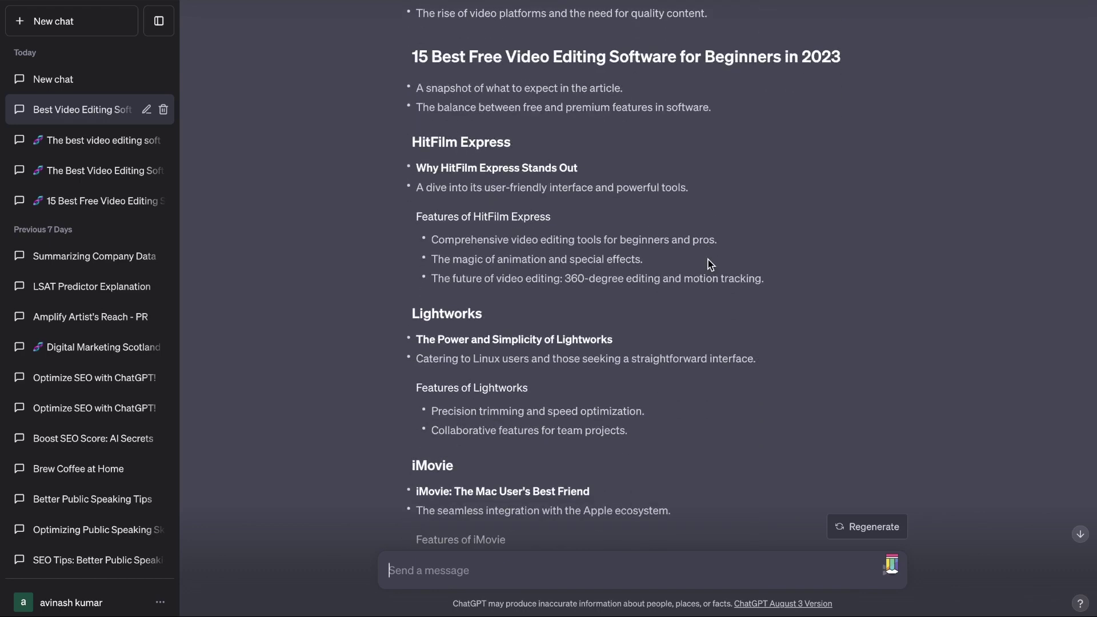
{"action": "scroll", "coordinate": [573, 298], "scroll_direction": "down", "scroll_amount": 4}
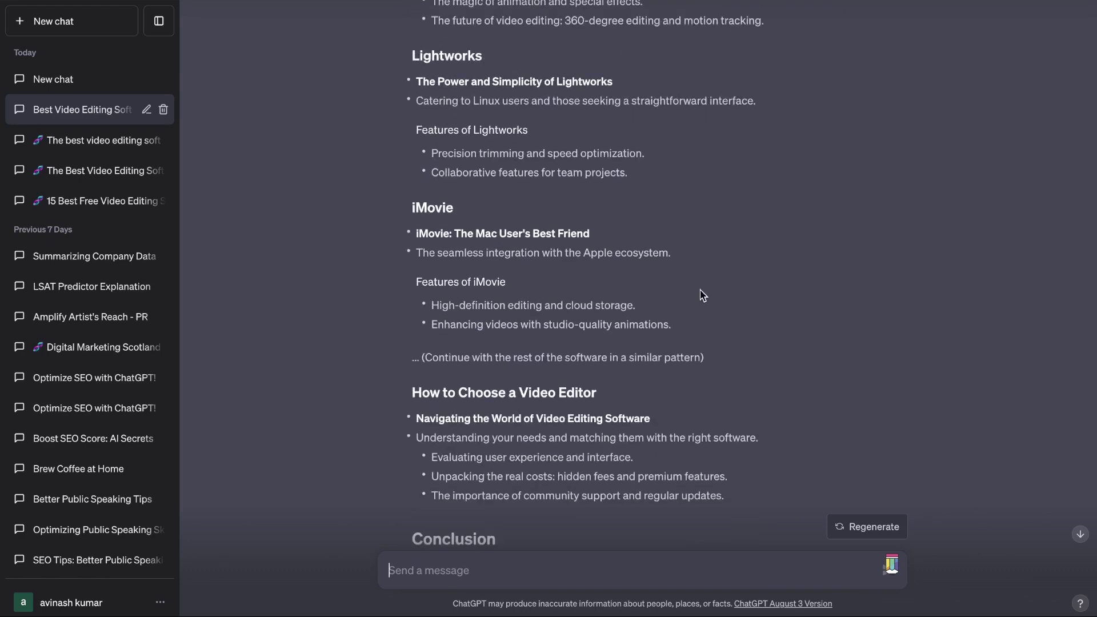
{"action": "scroll", "coordinate": [723, 292], "scroll_direction": "up", "scroll_amount": 3}
{"action": "scroll", "coordinate": [723, 294], "scroll_direction": "down", "scroll_amount": 2}
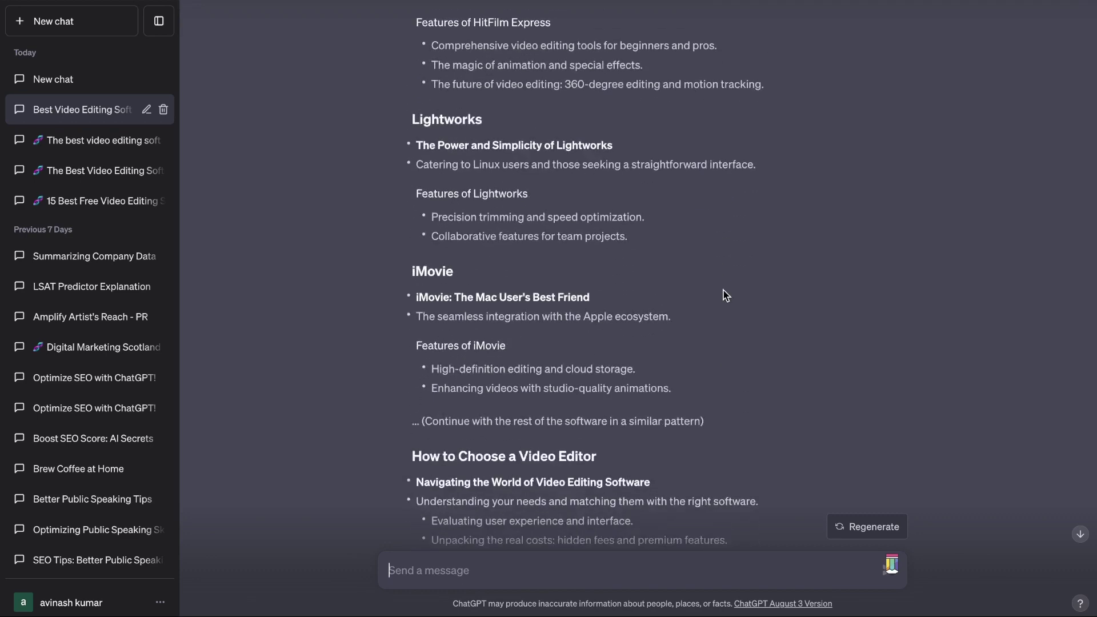
{"action": "scroll", "coordinate": [672, 418], "scroll_direction": "down", "scroll_amount": 1}
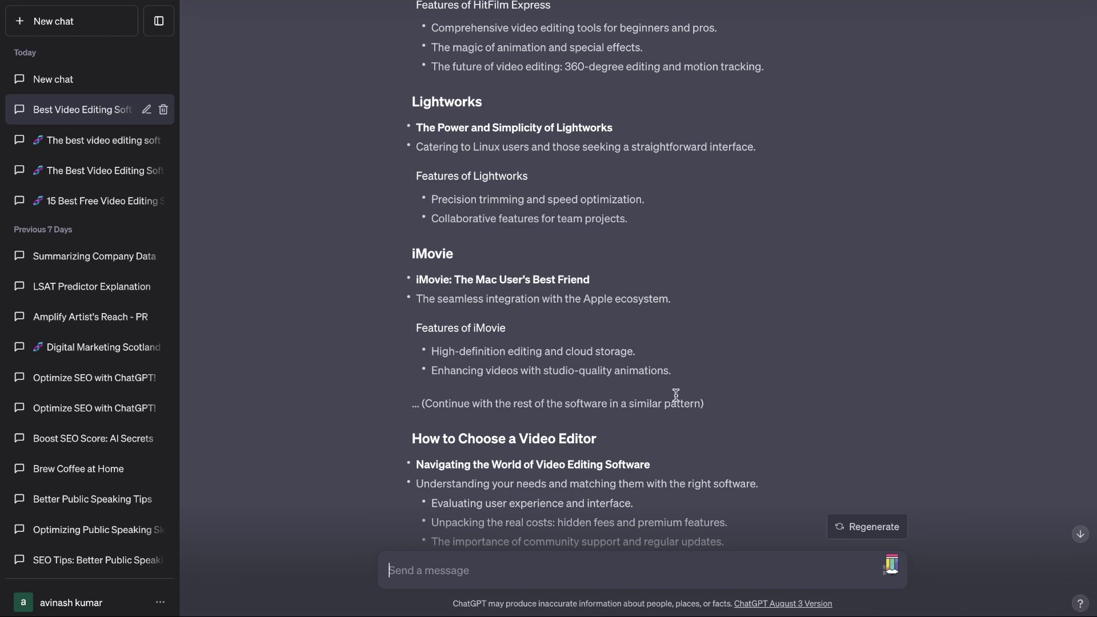
{"action": "scroll", "coordinate": [572, 377], "scroll_direction": "down", "scroll_amount": 2}
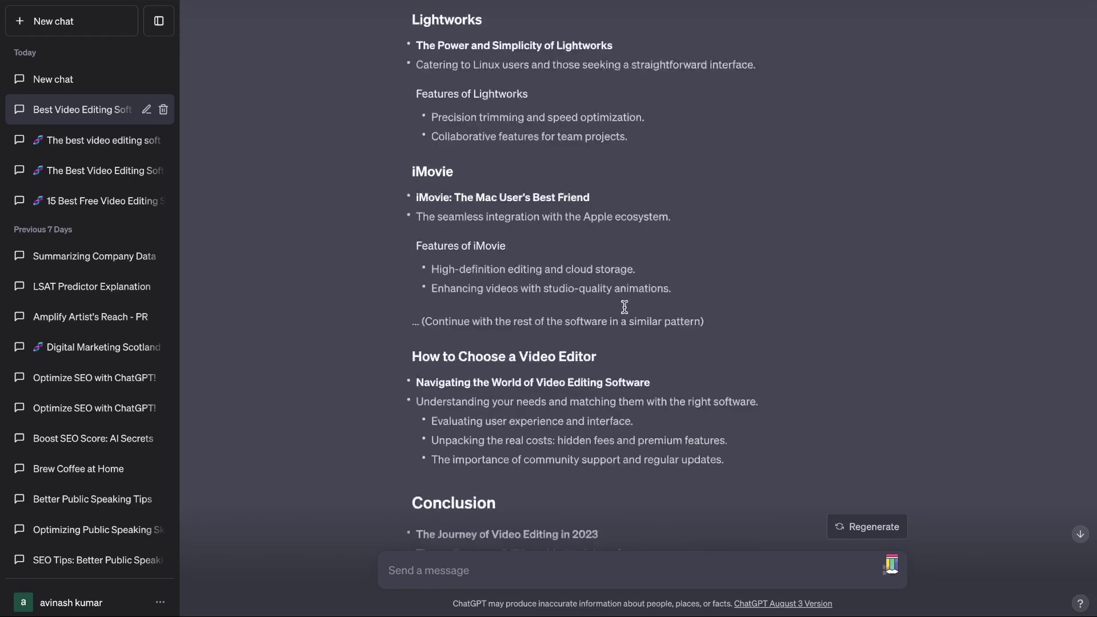
Review the rest of the ChatGPT outline, from How to Choose a Video Editor through the conclusion, call to action, FAQ and social sharing sections.
{"action": "scroll", "coordinate": [626, 308], "scroll_direction": "down", "scroll_amount": 3}
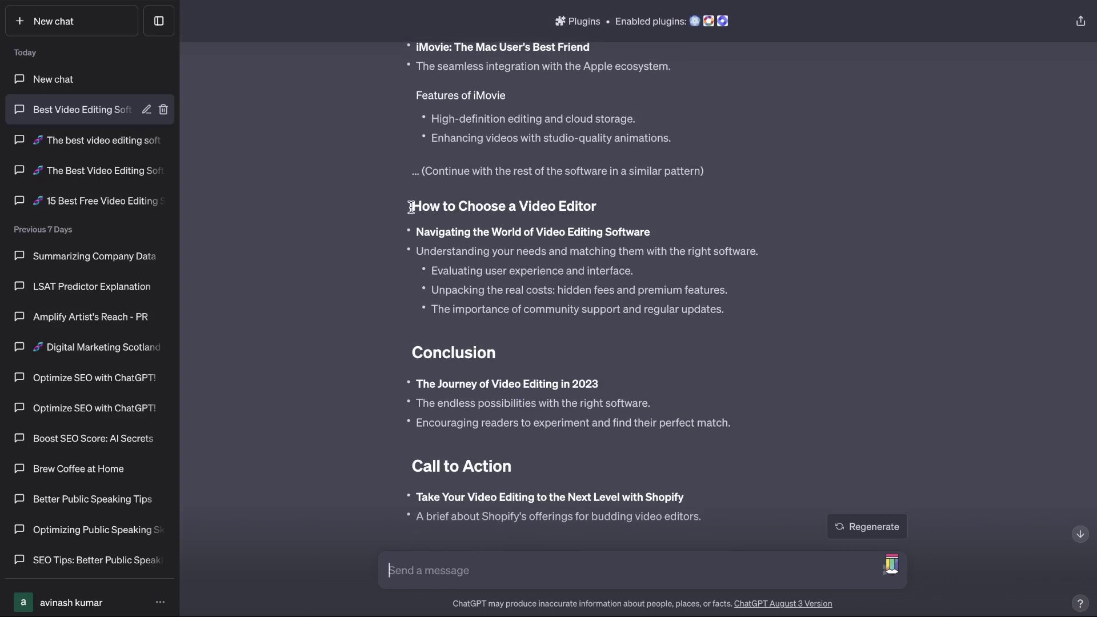
{"action": "left_click_drag", "start_coordinate": [409, 204], "coordinate": [533, 263]}
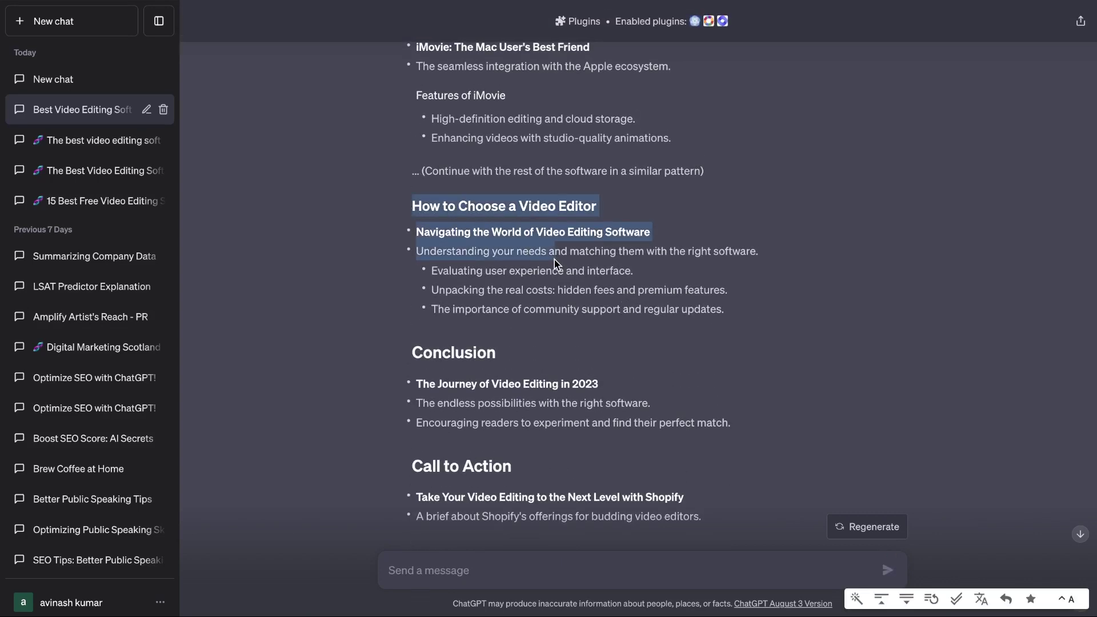
{"action": "left_click", "coordinate": [555, 259]}
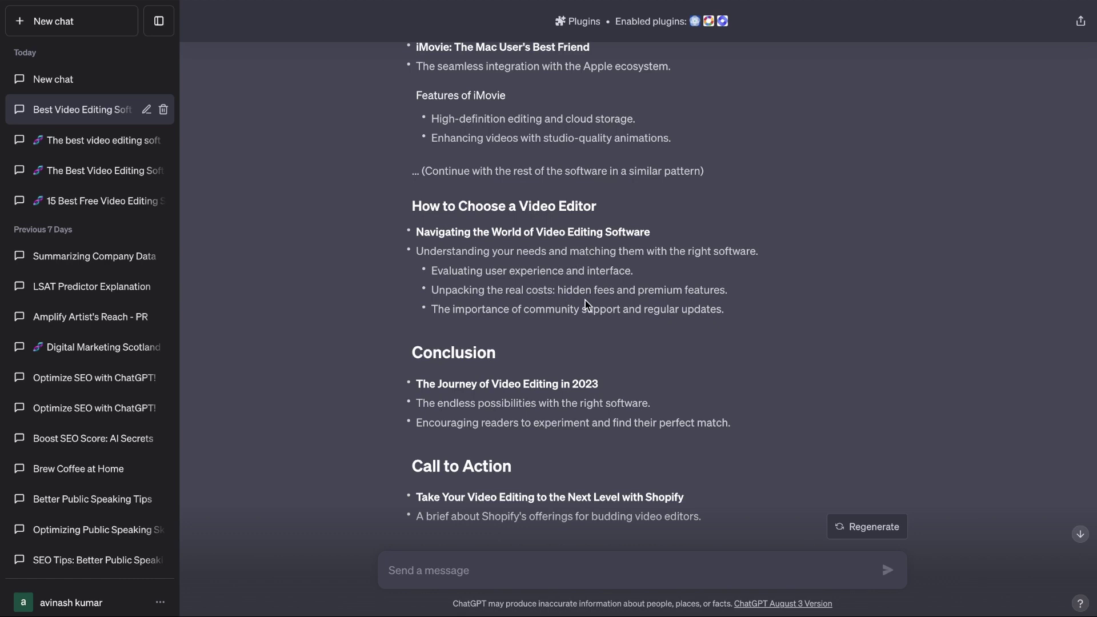
{"action": "scroll", "coordinate": [510, 341], "scroll_direction": "down", "scroll_amount": 3}
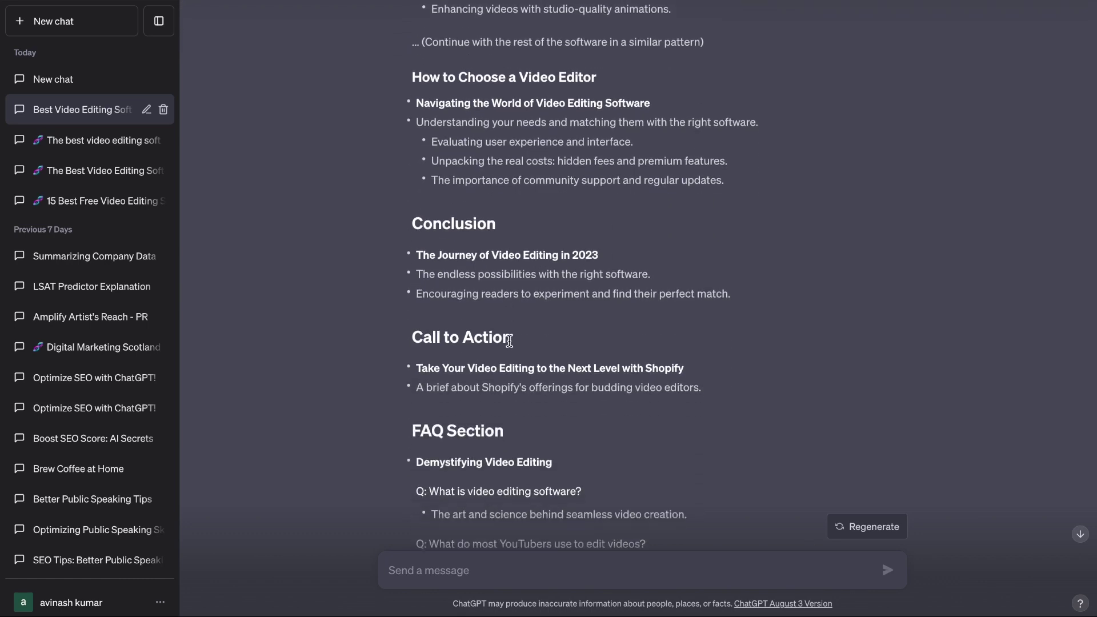
{"action": "scroll", "coordinate": [510, 341], "scroll_direction": "down", "scroll_amount": 3}
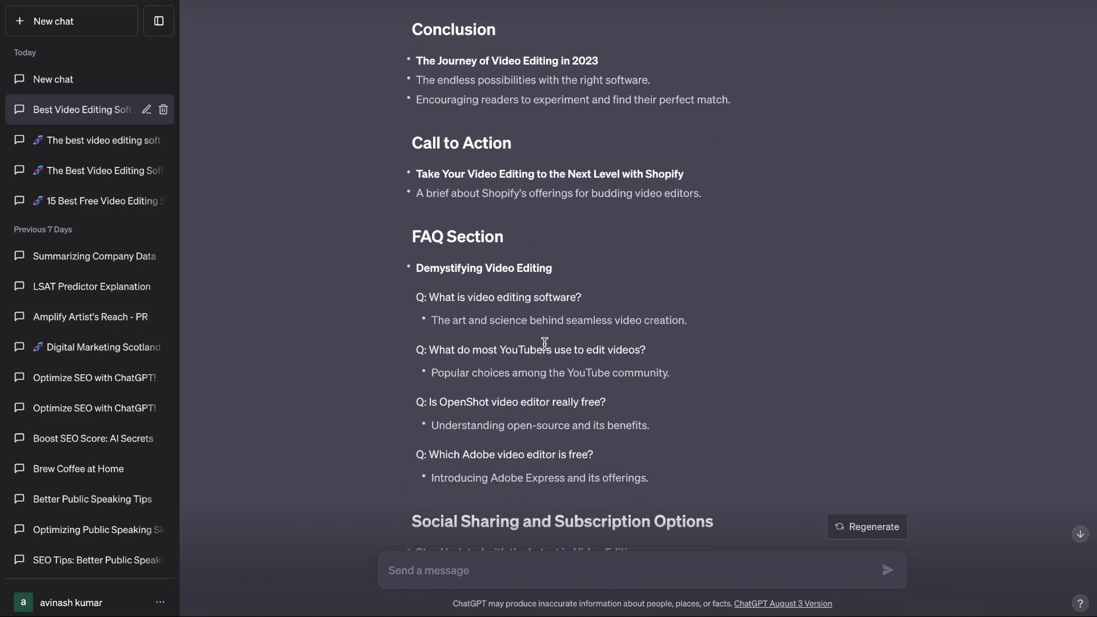
{"action": "scroll", "coordinate": [543, 343], "scroll_direction": "down", "scroll_amount": 1}
{"action": "scroll", "coordinate": [527, 387], "scroll_direction": "down", "scroll_amount": 1}
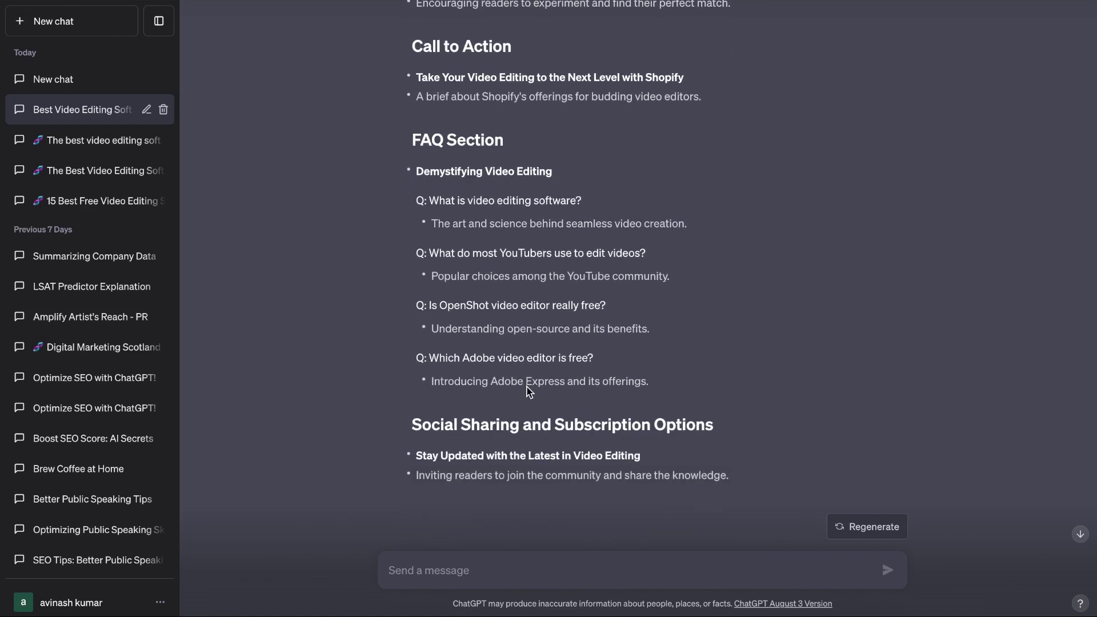
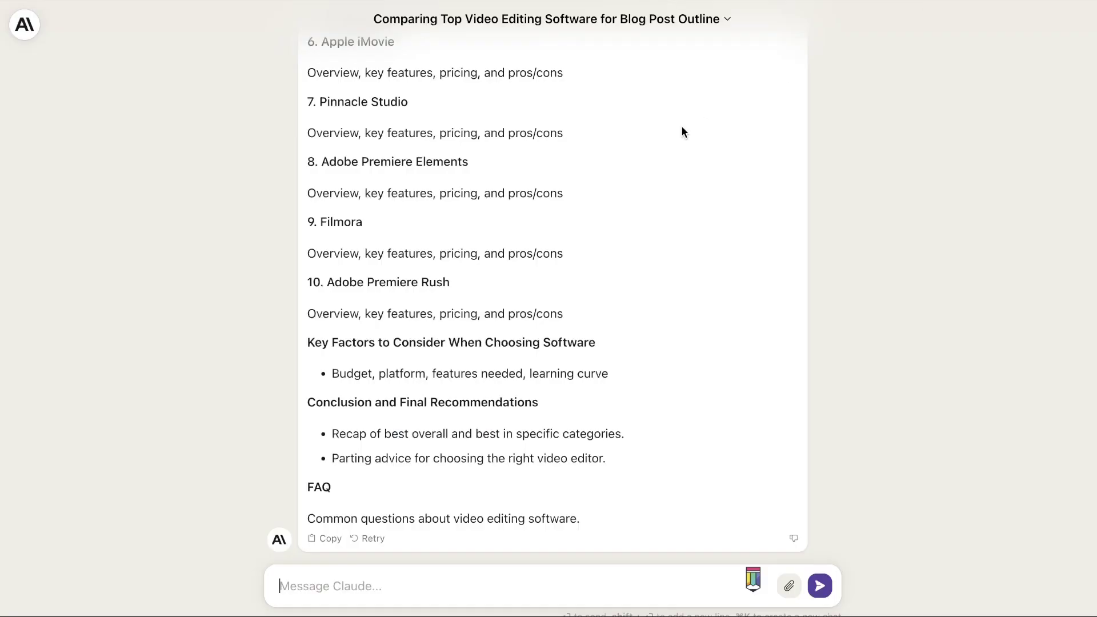
In Claude, read its SEO-optimized outline for the best video editing software post, from the title through the ten software reviews to the FAQ.
{"action": "scroll", "coordinate": [681, 126], "scroll_direction": "up", "scroll_amount": 15}
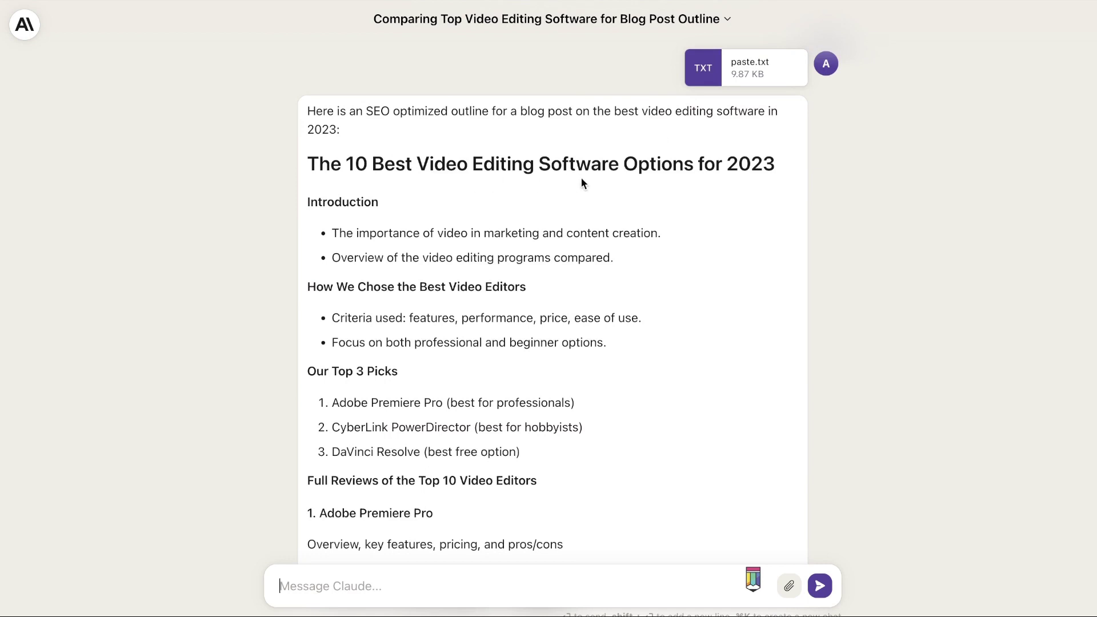
{"action": "scroll", "coordinate": [654, 194], "scroll_direction": "down", "scroll_amount": 1}
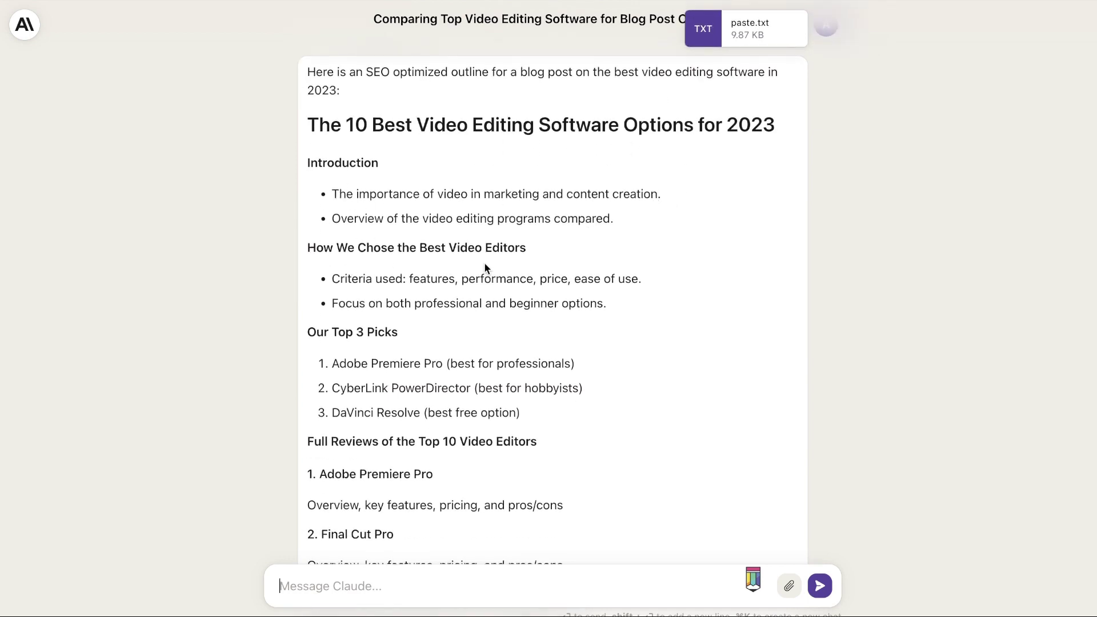
{"action": "scroll", "coordinate": [484, 262], "scroll_direction": "down", "scroll_amount": 1}
{"action": "scroll", "coordinate": [405, 318], "scroll_direction": "down", "scroll_amount": 1}
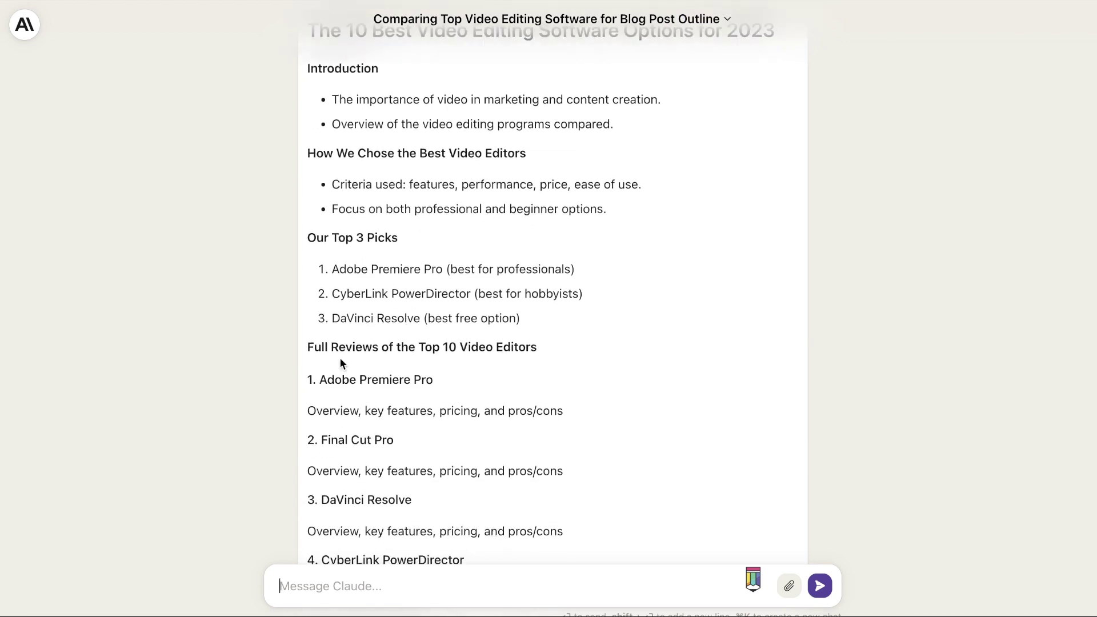
{"action": "scroll", "coordinate": [455, 372], "scroll_direction": "down", "scroll_amount": 6}
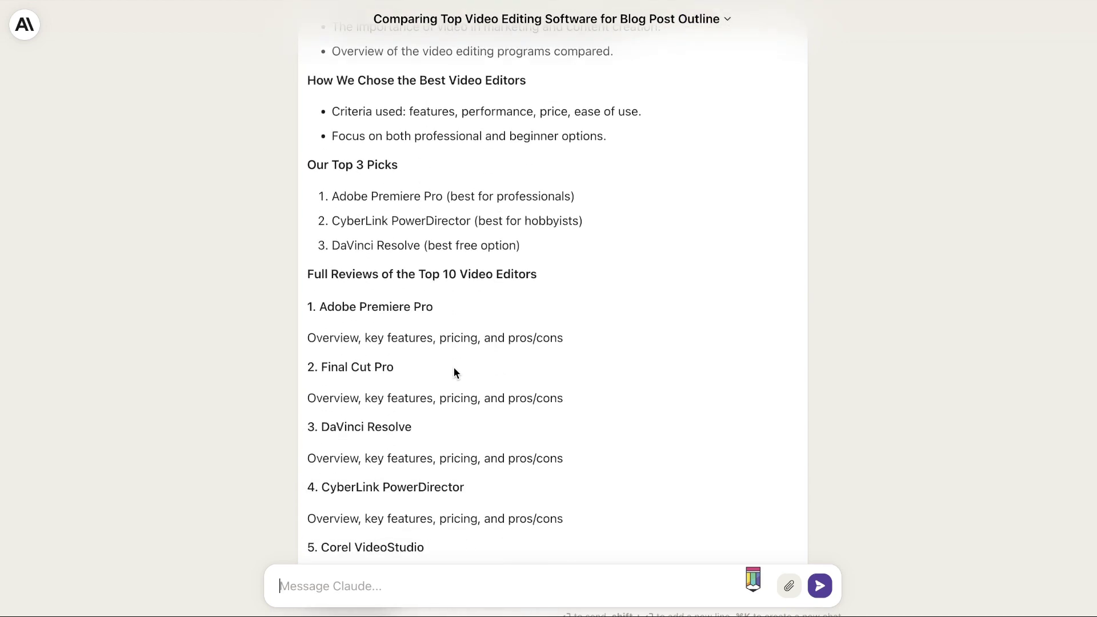
{"action": "scroll", "coordinate": [455, 373], "scroll_direction": "down", "scroll_amount": 2}
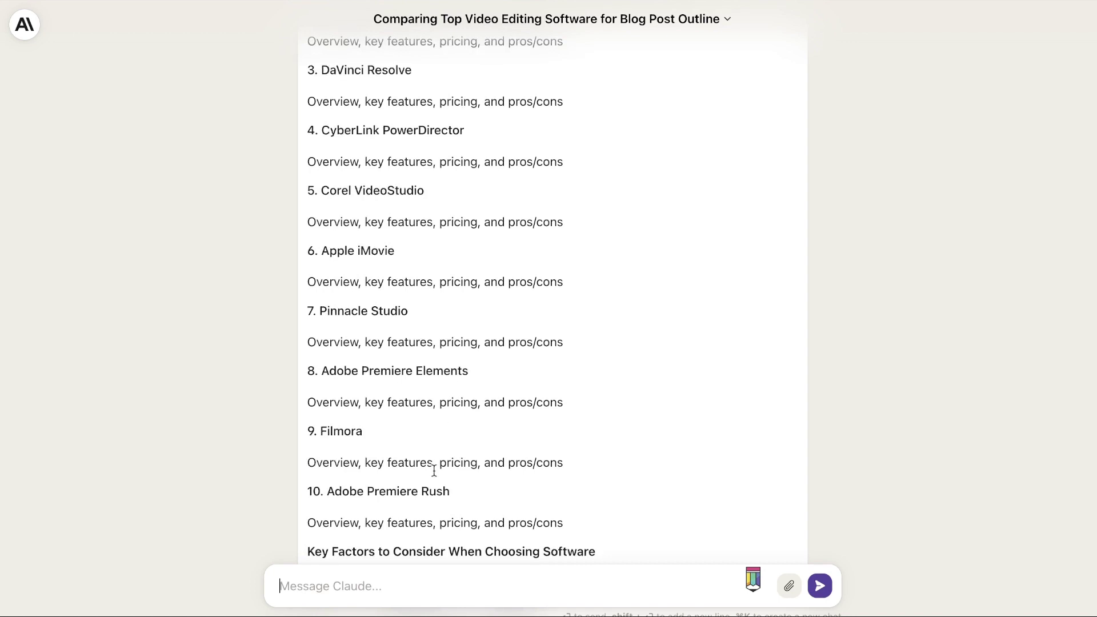
{"action": "left_click_drag", "start_coordinate": [499, 502], "coordinate": [330, 121]}
{"action": "scroll", "coordinate": [330, 121], "scroll_direction": "up", "scroll_amount": 1}
{"action": "left_click", "coordinate": [329, 214]}
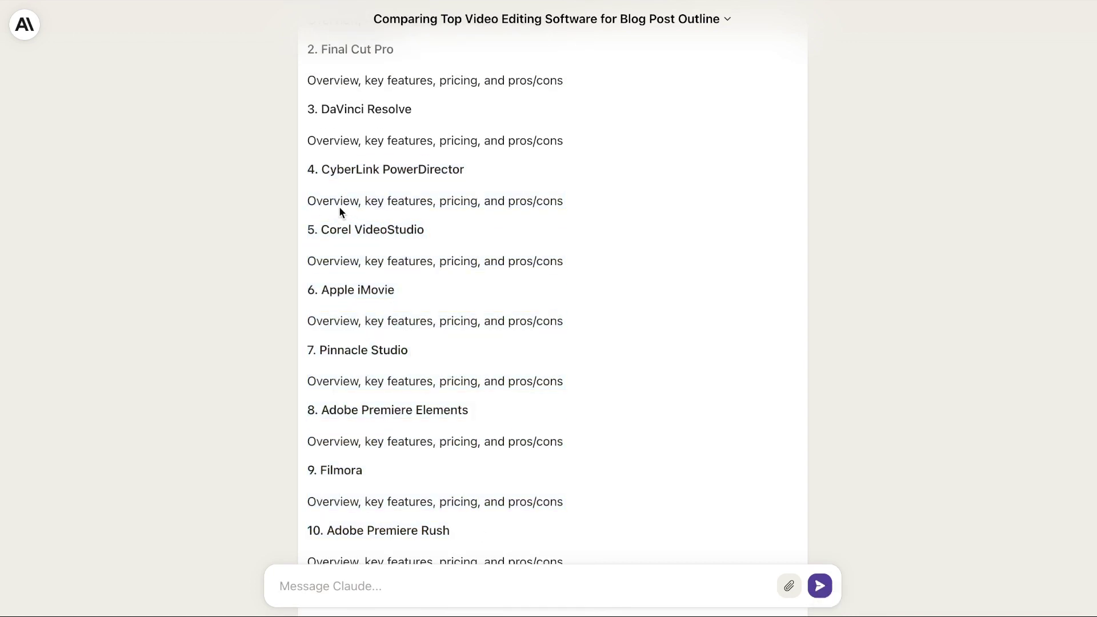
{"action": "scroll", "coordinate": [529, 226], "scroll_direction": "down", "scroll_amount": 4}
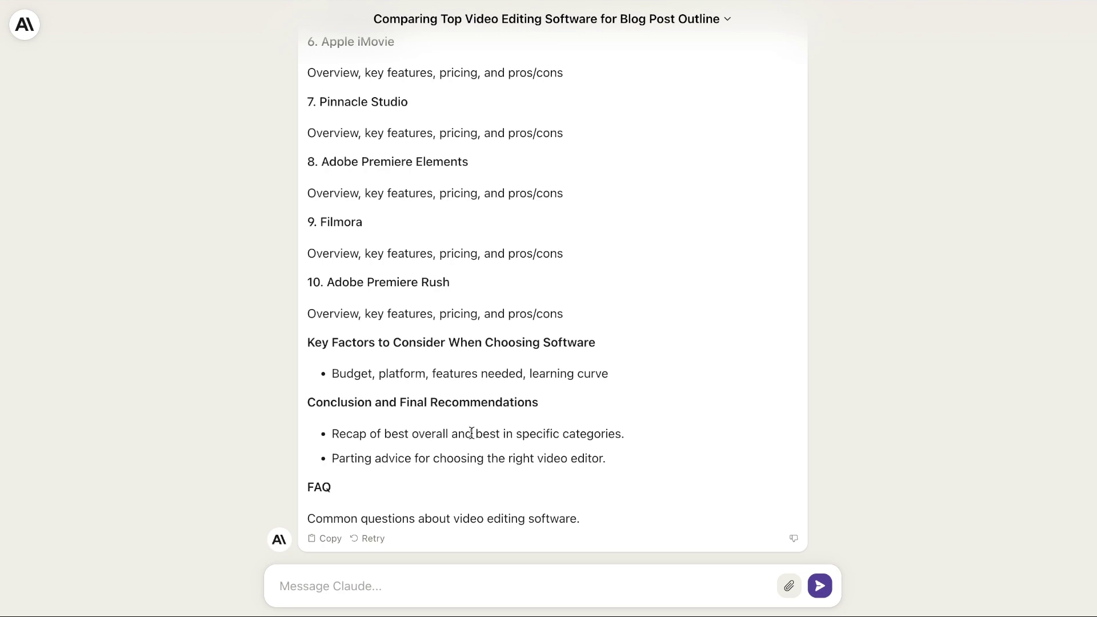
Go over Claude's outline again, checking its introduction, selection criteria, top 3 picks, review structure and closing sections.
{"action": "scroll", "coordinate": [524, 484], "scroll_direction": "up", "scroll_amount": 12}
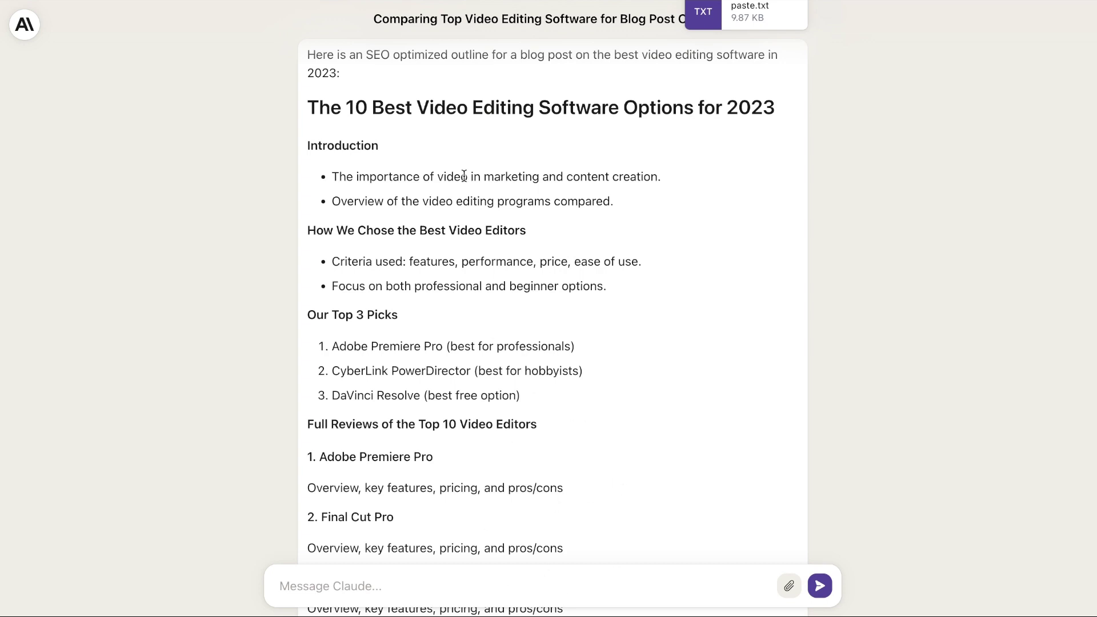
{"action": "scroll", "coordinate": [464, 175], "scroll_direction": "up", "scroll_amount": 1}
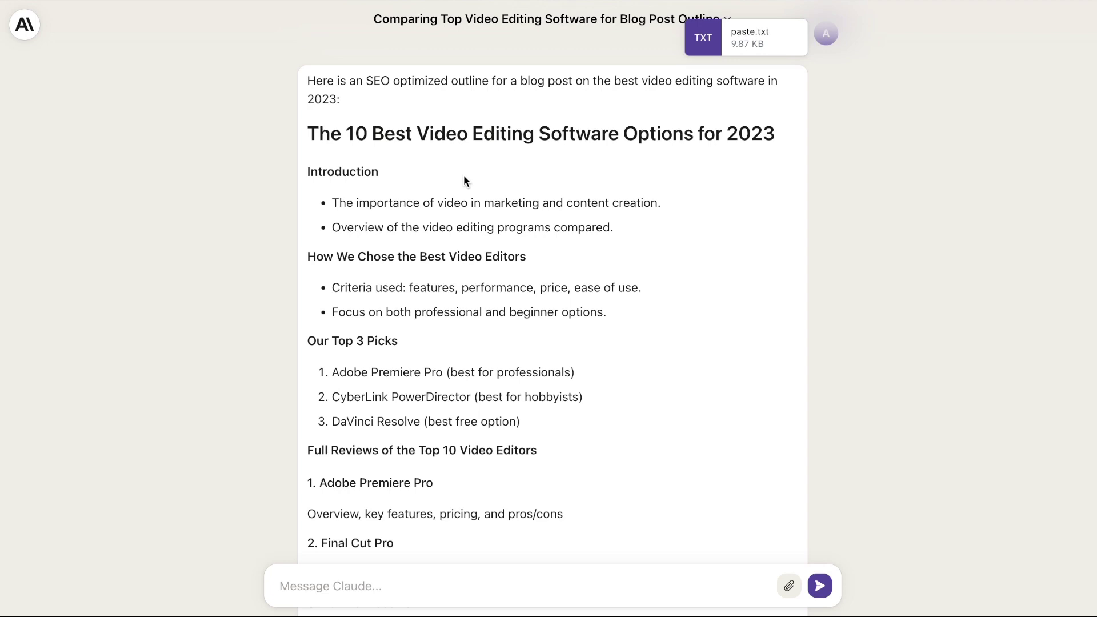
{"action": "scroll", "coordinate": [464, 181], "scroll_direction": "down", "scroll_amount": 1}
{"action": "scroll", "coordinate": [440, 323], "scroll_direction": "down", "scroll_amount": 3}
{"action": "scroll", "coordinate": [443, 361], "scroll_direction": "down", "scroll_amount": 15}
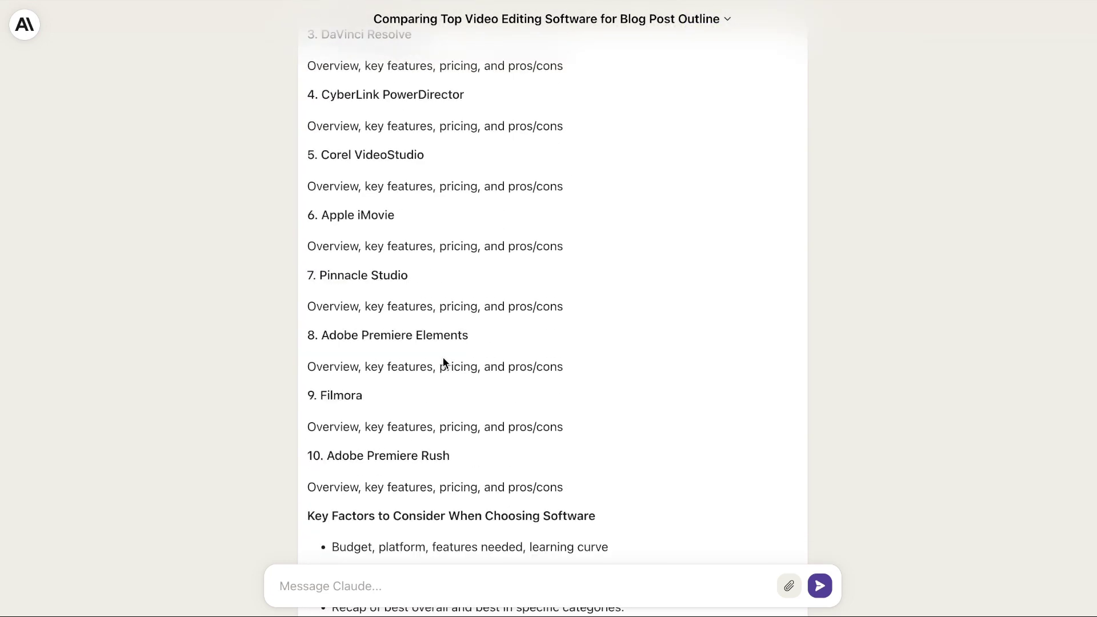
{"action": "scroll", "coordinate": [472, 423], "scroll_direction": "up", "scroll_amount": 2}
{"action": "scroll", "coordinate": [472, 423], "scroll_direction": "up", "scroll_amount": 5}
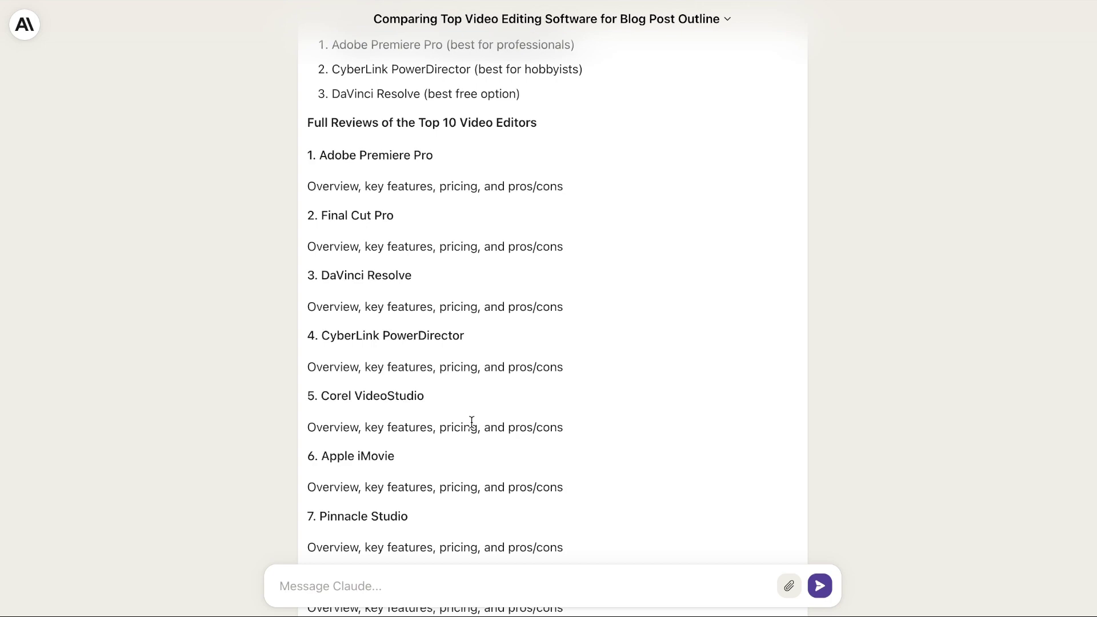
{"action": "scroll", "coordinate": [459, 365], "scroll_direction": "down", "scroll_amount": 10}
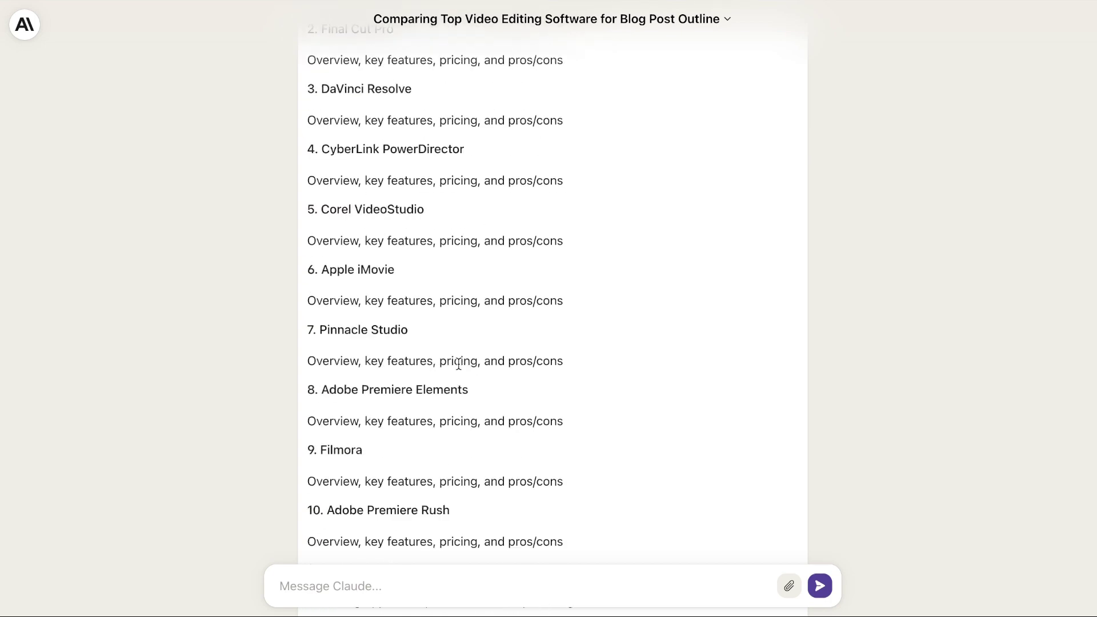
{"action": "scroll", "coordinate": [459, 369], "scroll_direction": "down", "scroll_amount": 1}
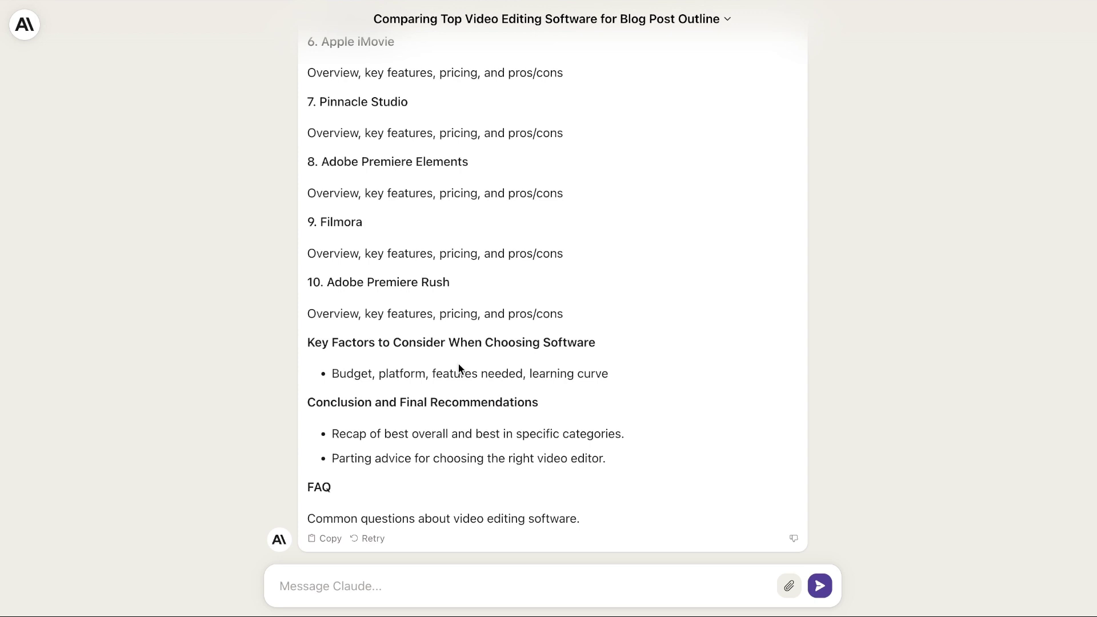
{"action": "scroll", "coordinate": [458, 367], "scroll_direction": "up", "scroll_amount": 4}
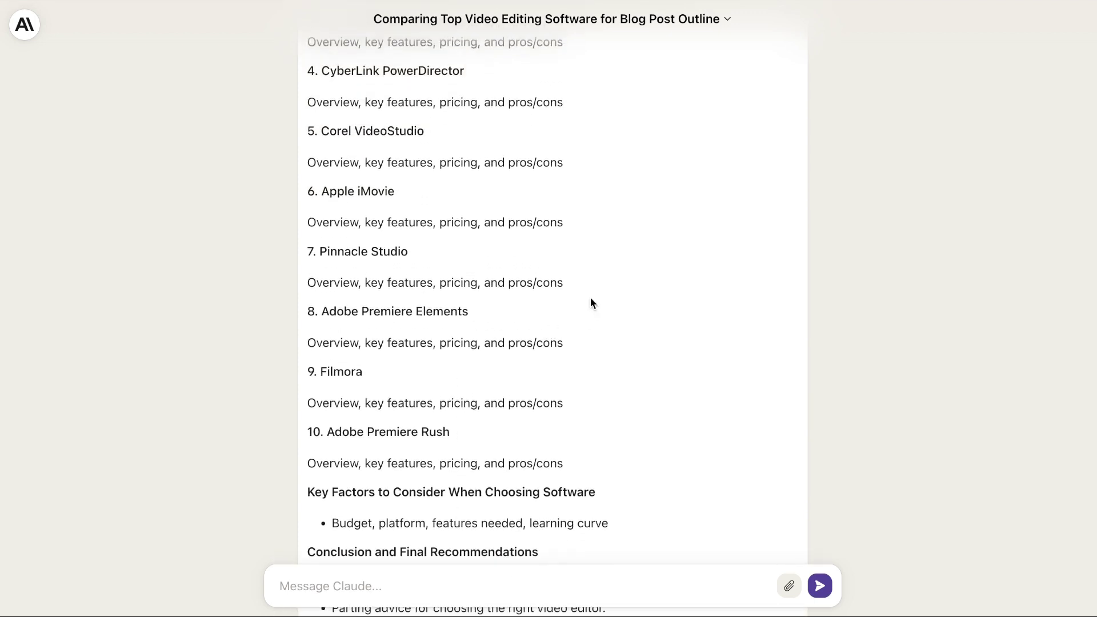
{"action": "scroll", "coordinate": [591, 297], "scroll_direction": "up", "scroll_amount": 3}
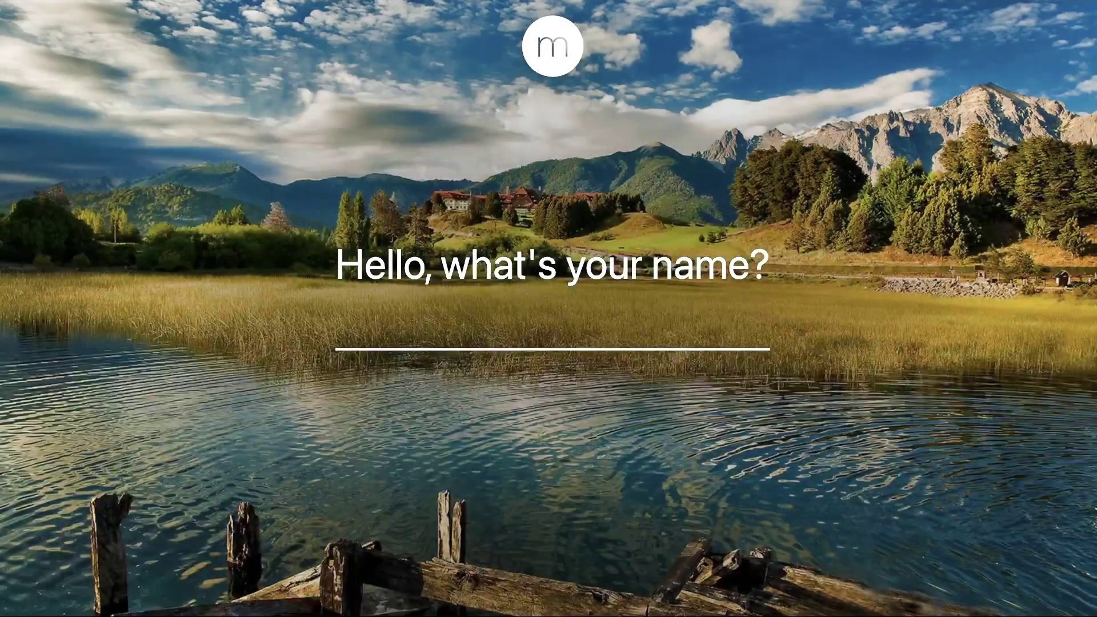
Open the NeuronWriter website in the browser and go through its login to the projects dashboard.
{"action": "type", "text": "ne"}
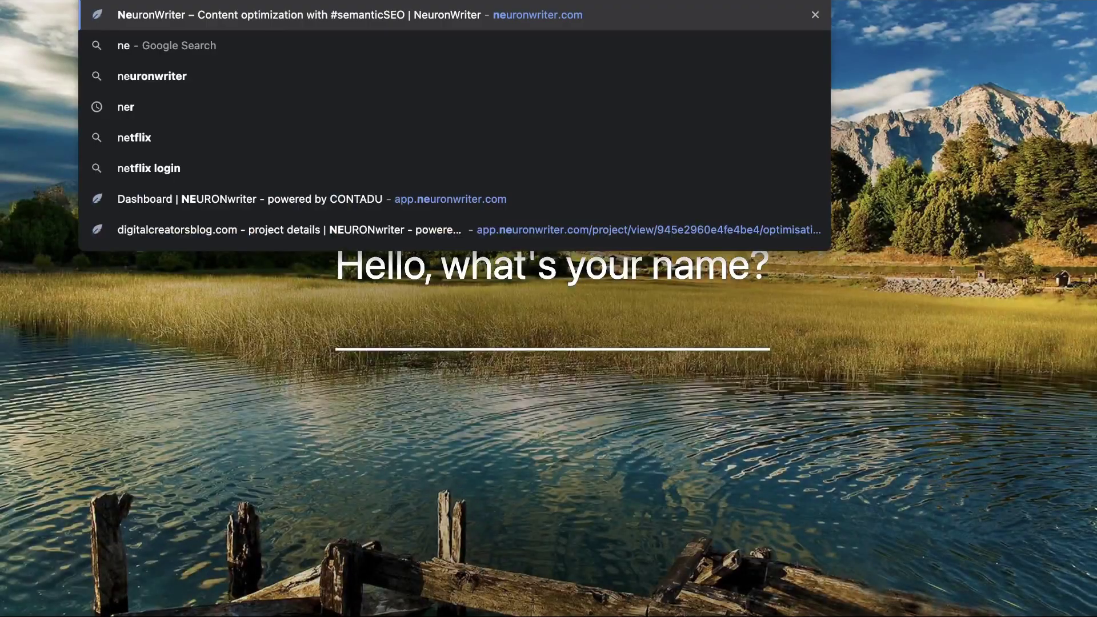
{"action": "key", "text": "Return"}
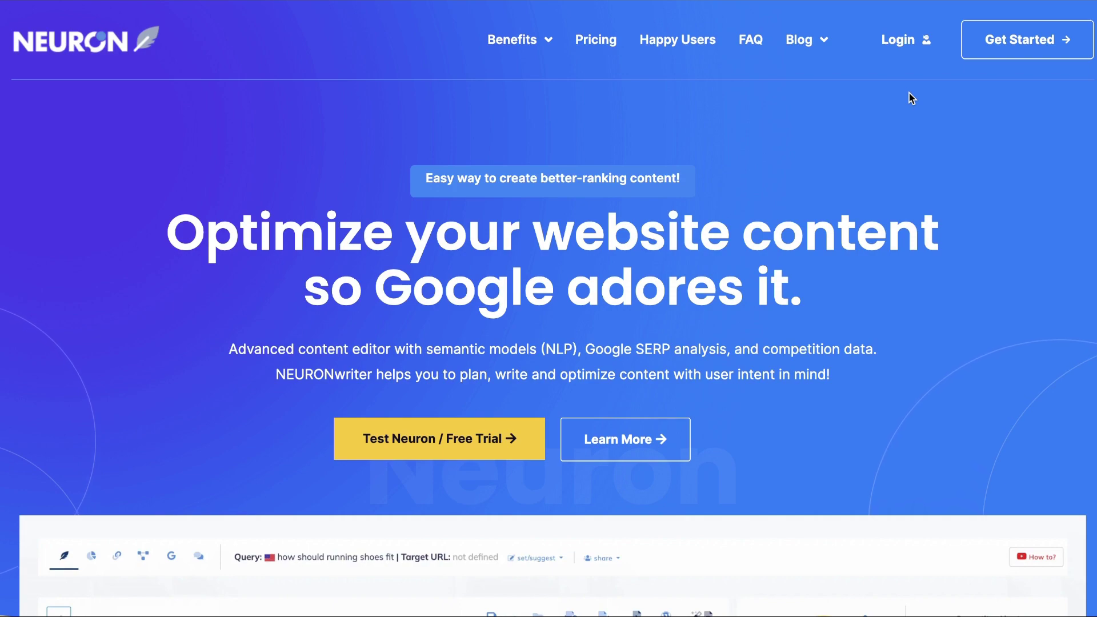
{"action": "left_click", "coordinate": [906, 44]}
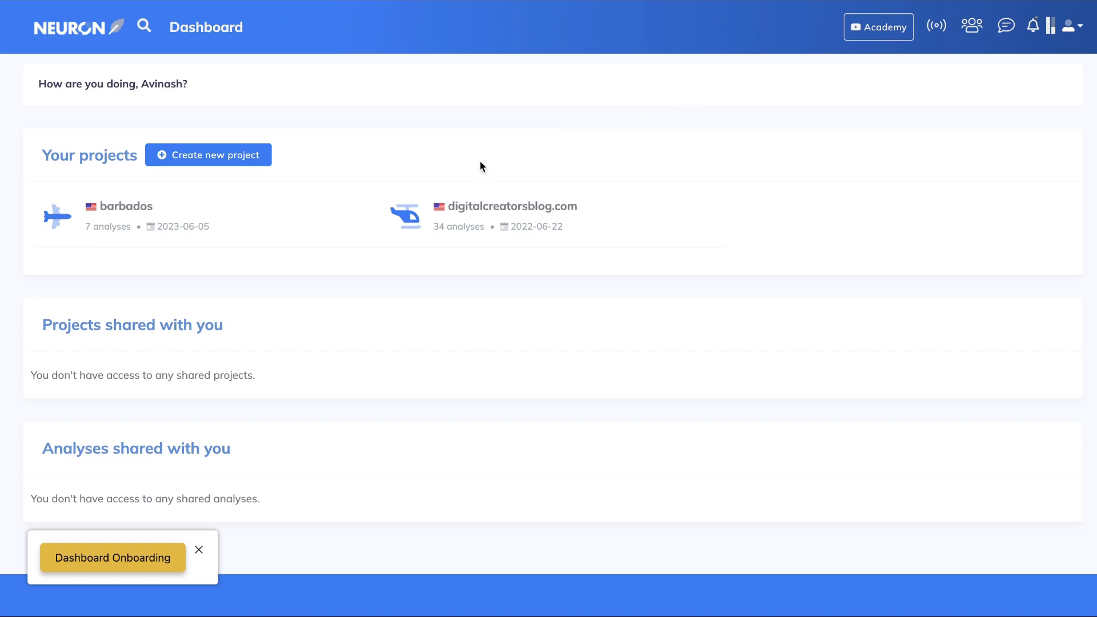
Open the digitalcreatorsblog.com project and start a new content writer query for "best video editing software".
{"action": "left_click", "coordinate": [502, 208]}
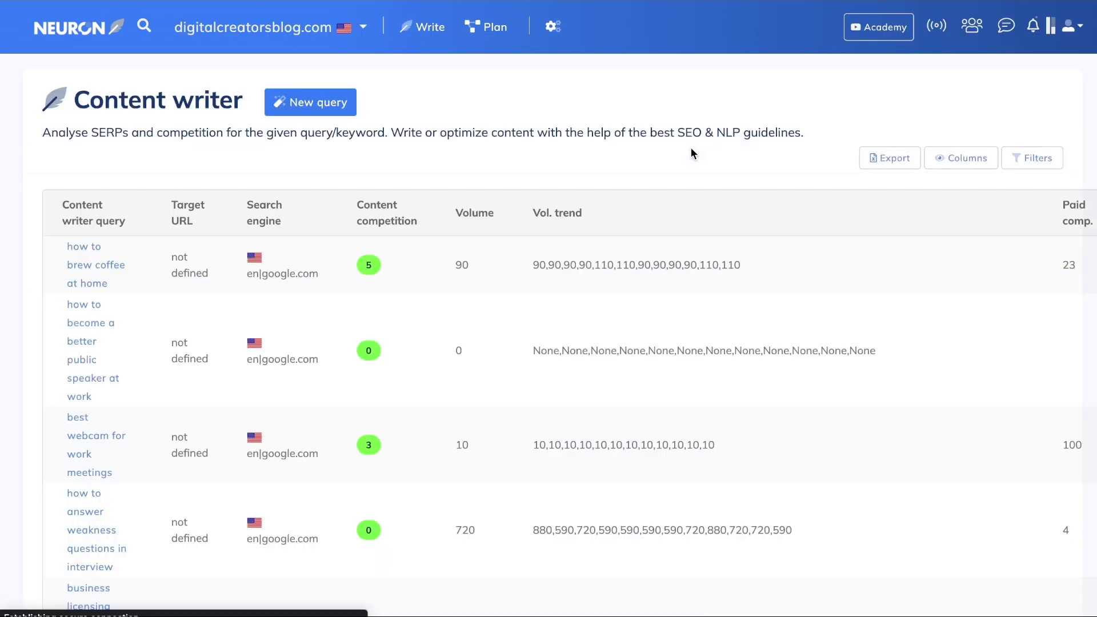
{"action": "left_click", "coordinate": [329, 109]}
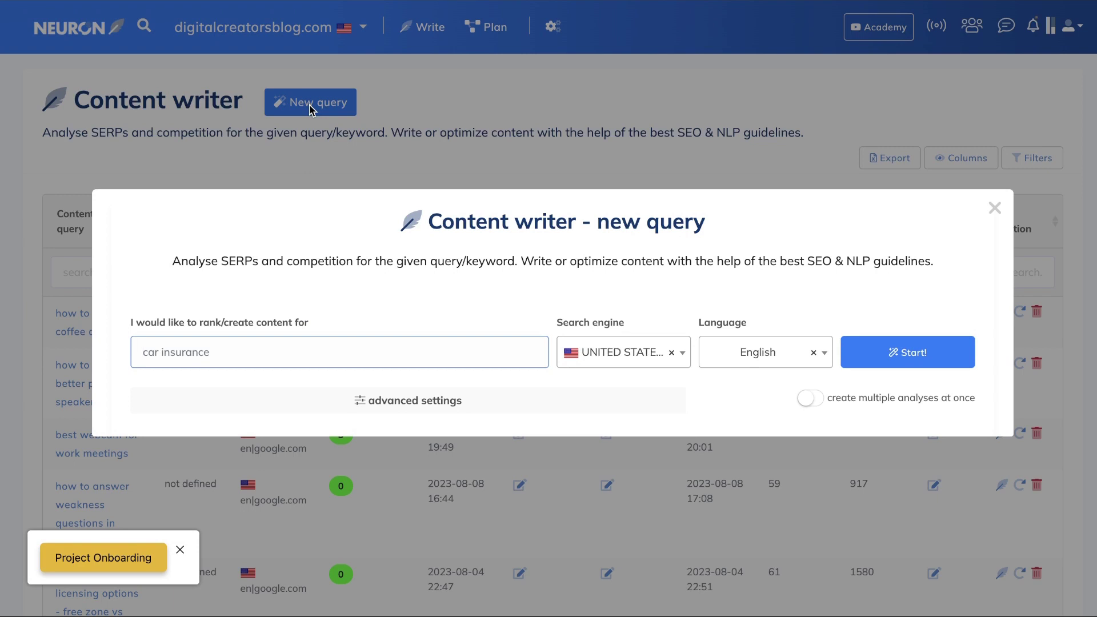
{"action": "type", "text": "best video editing software"}
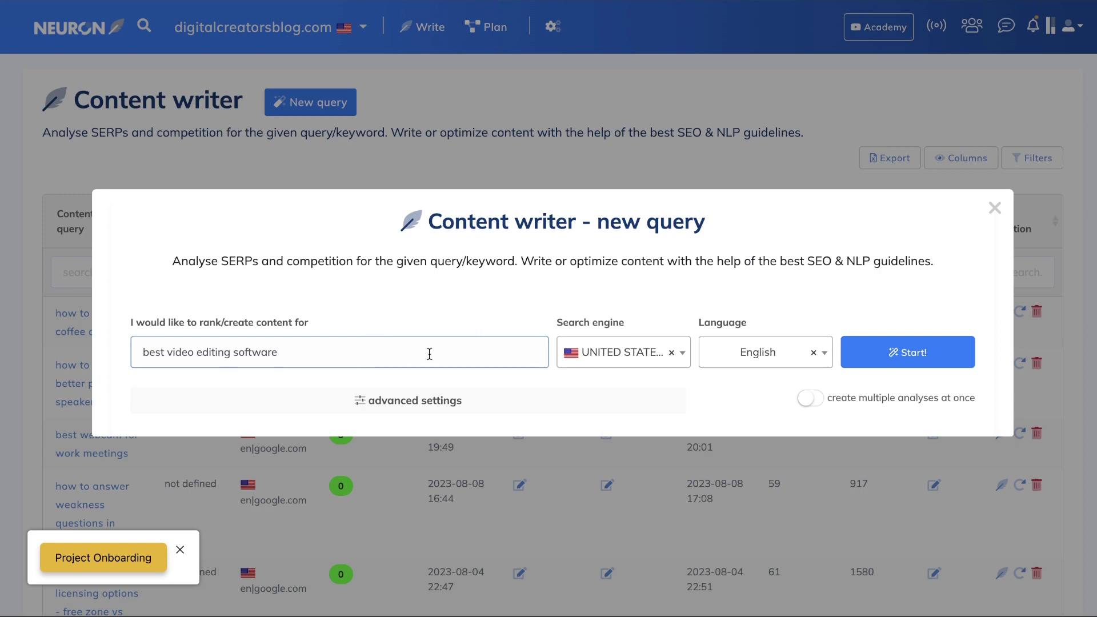
{"action": "left_click", "coordinate": [880, 358]}
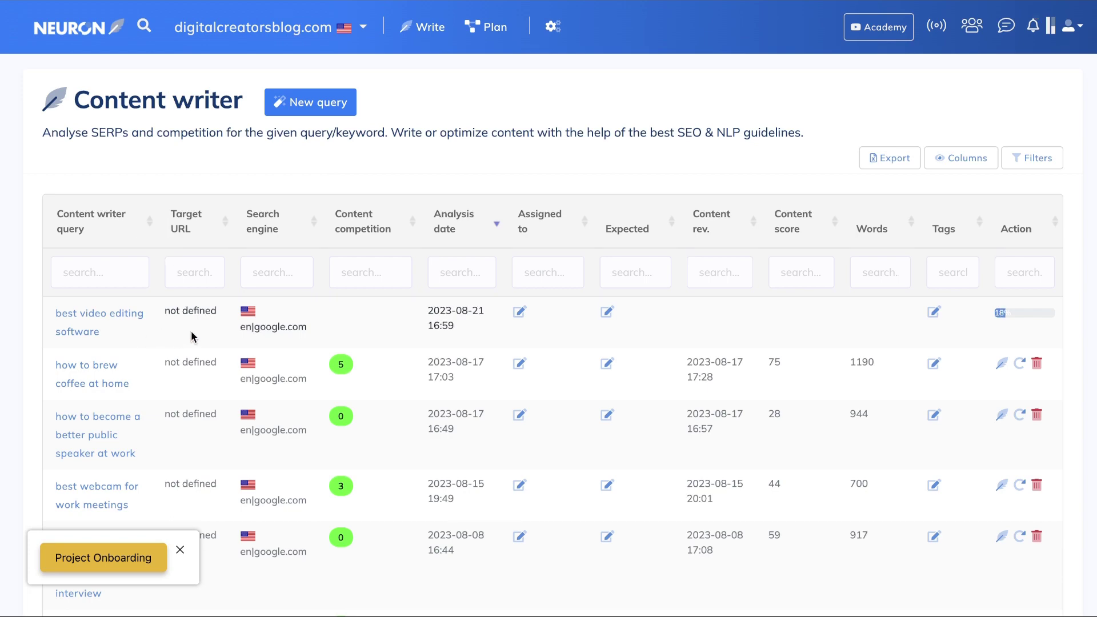
In the new query, deselect competitors ranked 1, 3, 6 and 9, add rank 12, and continue to the content editor.
{"action": "left_click", "coordinate": [118, 320]}
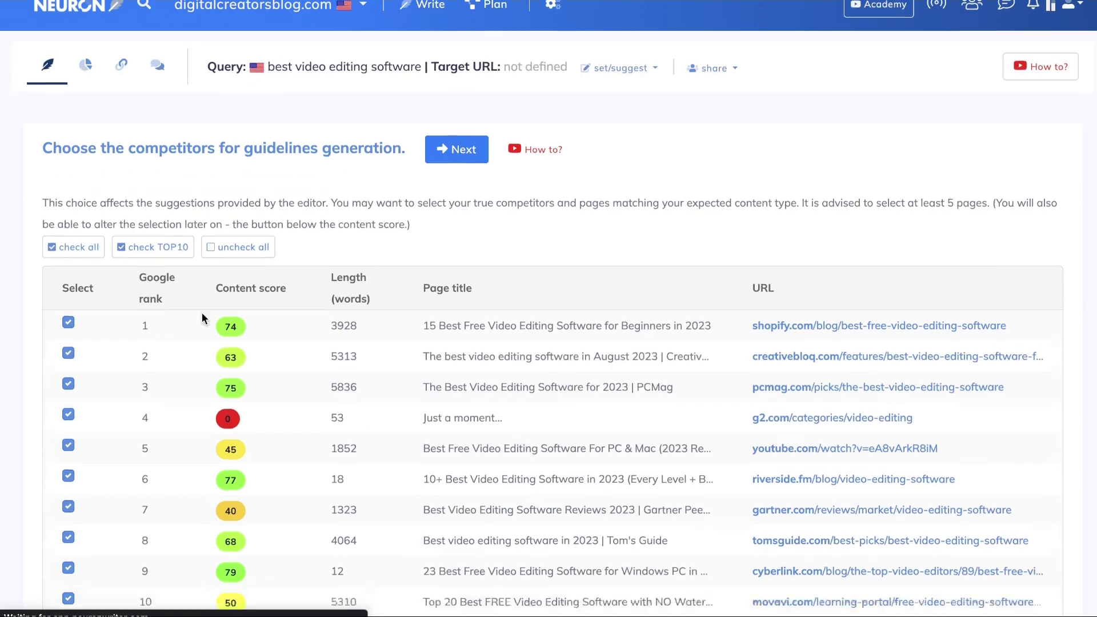
{"action": "scroll", "coordinate": [201, 313], "scroll_direction": "down", "scroll_amount": 1}
{"action": "scroll", "coordinate": [202, 313], "scroll_direction": "down", "scroll_amount": 1}
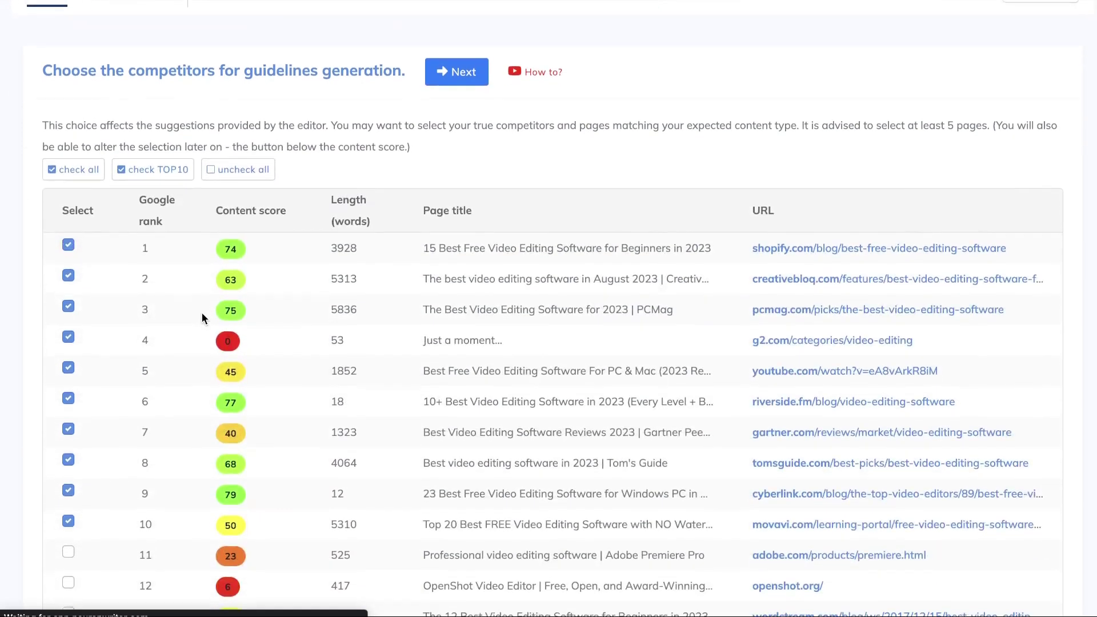
{"action": "scroll", "coordinate": [185, 357], "scroll_direction": "down", "scroll_amount": 1}
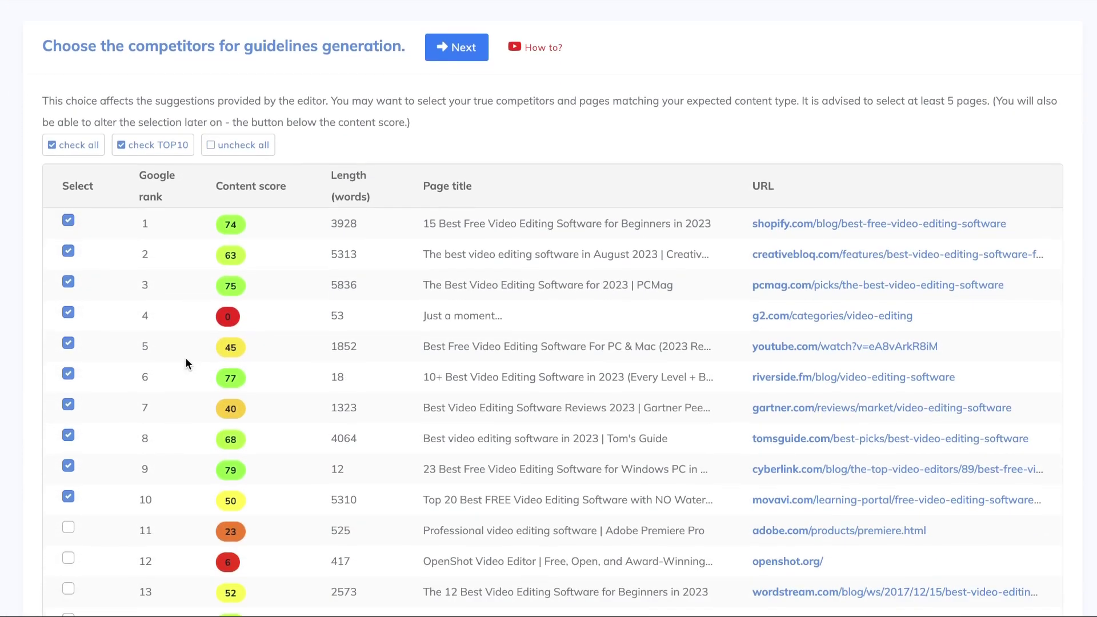
{"action": "scroll", "coordinate": [186, 358], "scroll_direction": "down", "scroll_amount": 1}
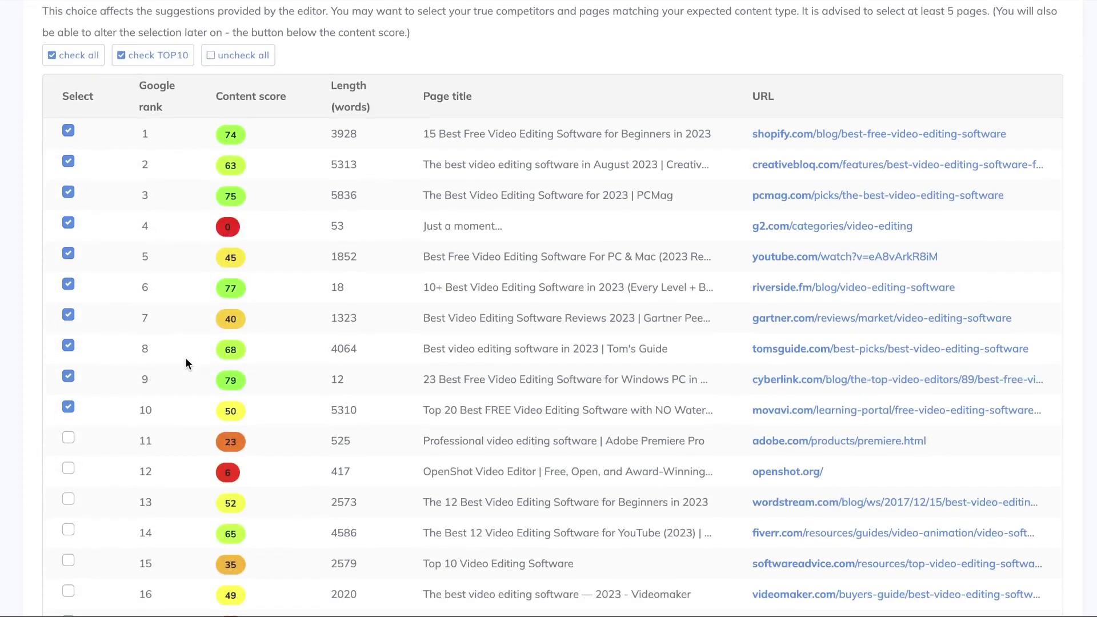
{"action": "left_click", "coordinate": [68, 469]}
{"action": "left_click", "coordinate": [66, 131]}
{"action": "left_click", "coordinate": [67, 195]}
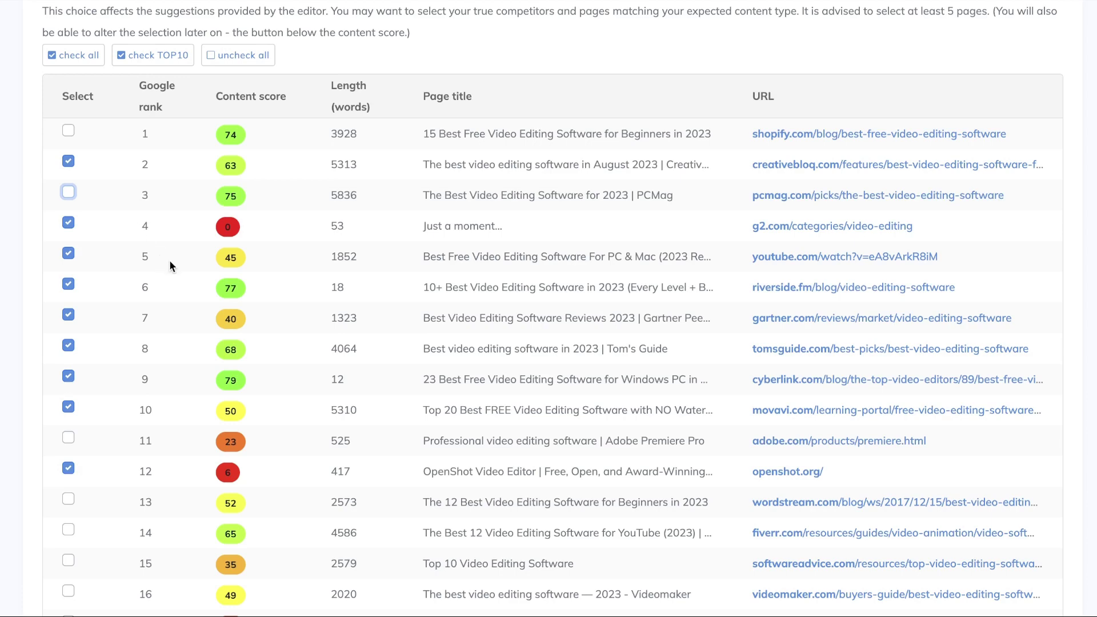
{"action": "scroll", "coordinate": [226, 301], "scroll_direction": "down", "scroll_amount": 2}
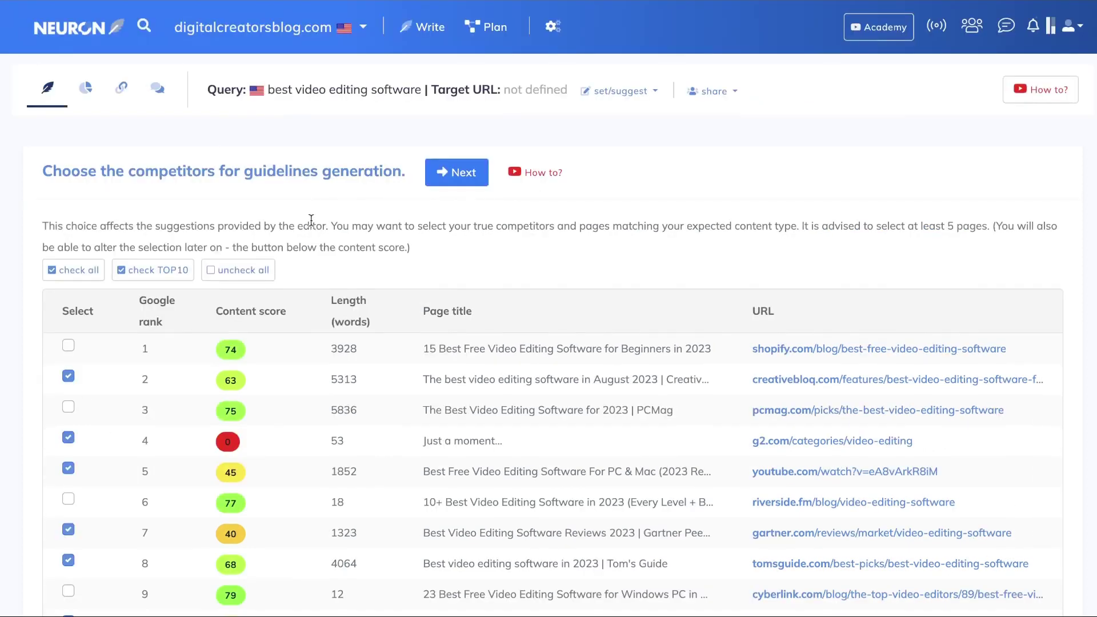
{"action": "left_click", "coordinate": [457, 174]}
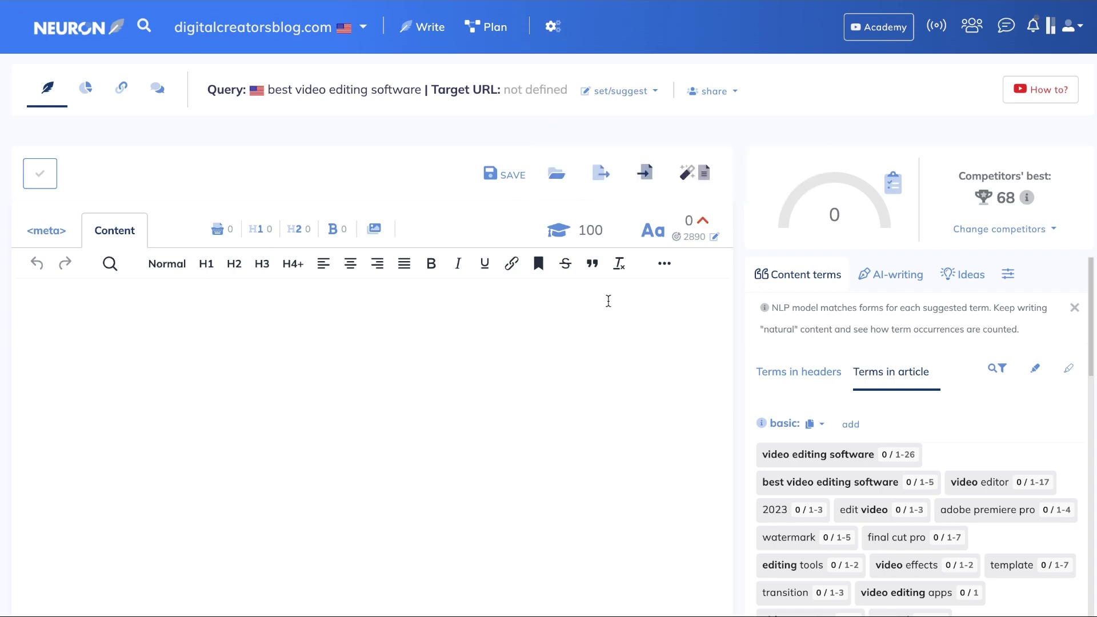
Open the content draft builder and add the H1 headers "15 Best Free Video Editing Software for Beginners in 2023" and "The best video editing software in August 2023".
{"action": "left_click", "coordinate": [700, 176]}
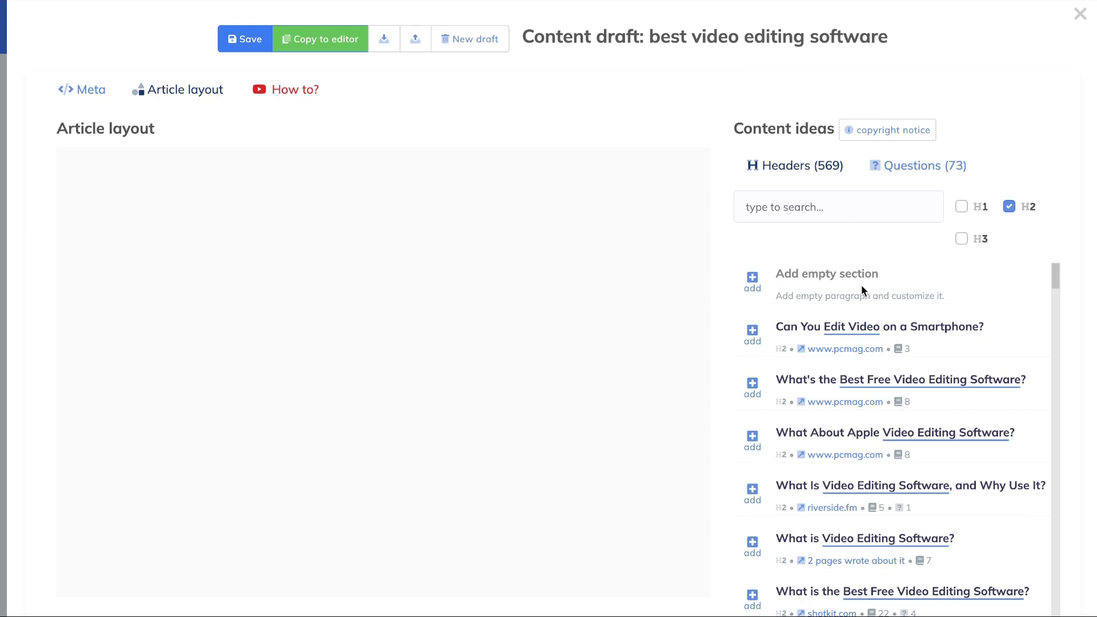
{"action": "scroll", "coordinate": [862, 284], "scroll_direction": "down", "scroll_amount": 1}
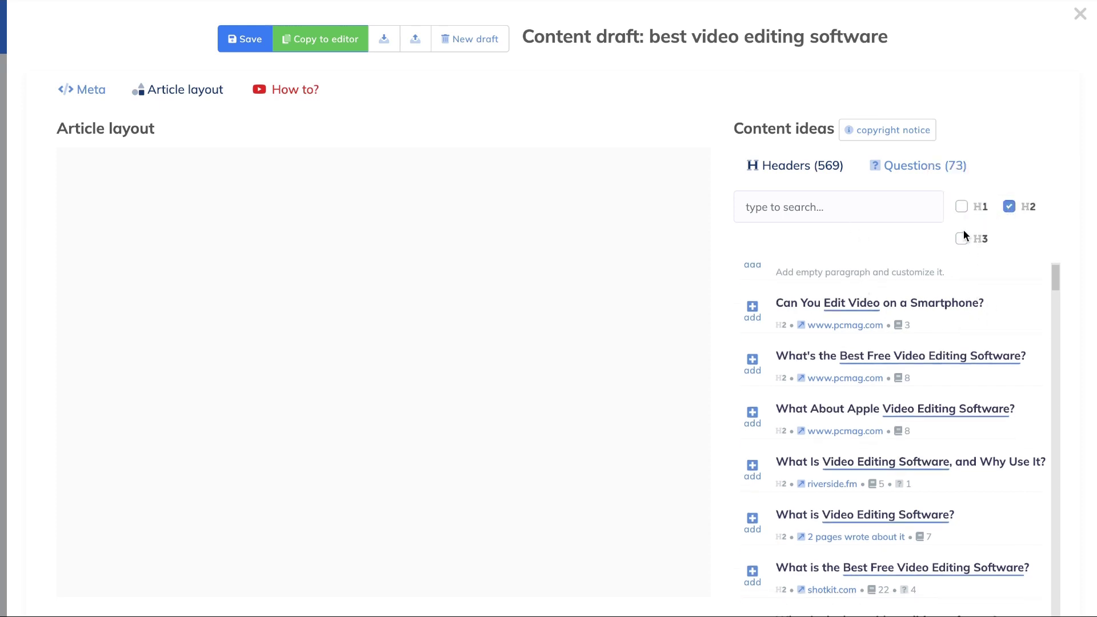
{"action": "left_click", "coordinate": [962, 206]}
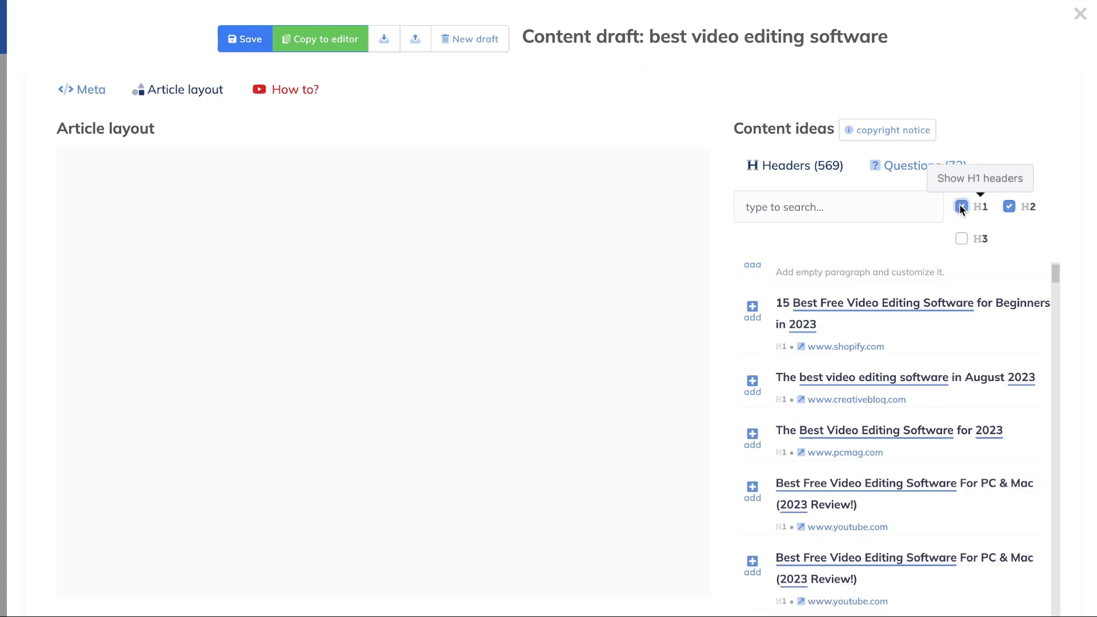
{"action": "left_click", "coordinate": [1008, 206]}
{"action": "left_click", "coordinate": [753, 310]}
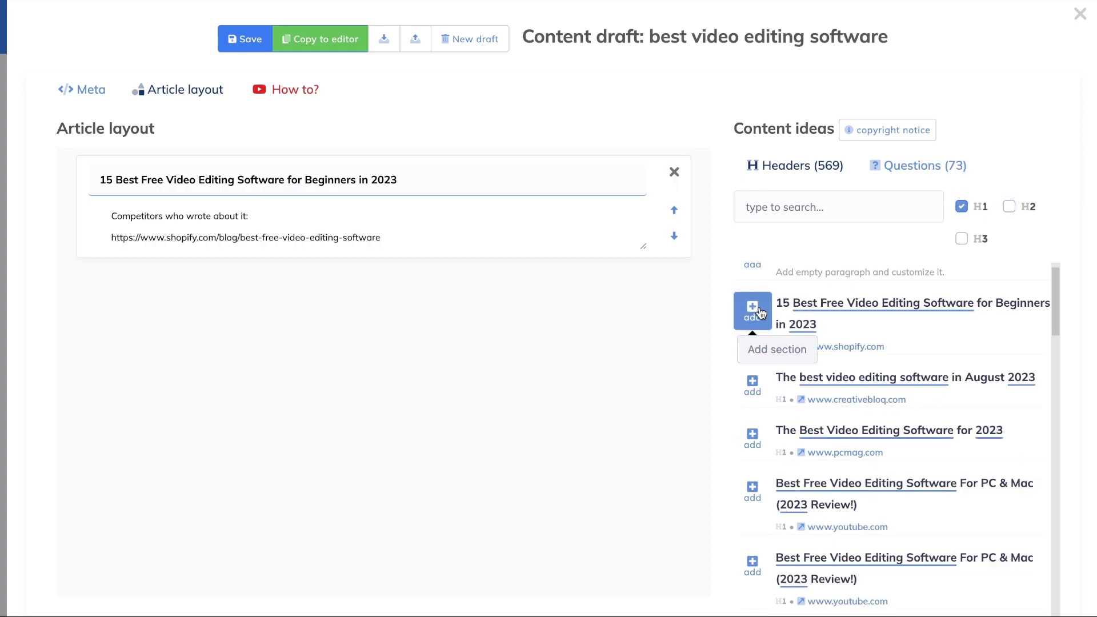
{"action": "scroll", "coordinate": [759, 306], "scroll_direction": "down", "scroll_amount": 1}
{"action": "left_click", "coordinate": [753, 366]}
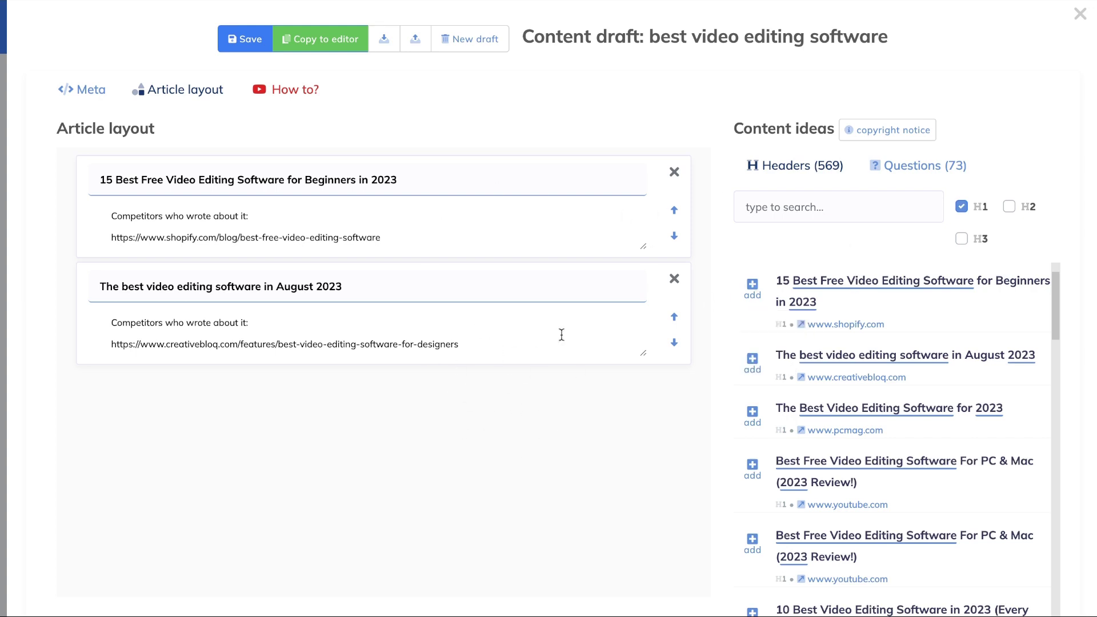
Limit the header suggestions in the content ideas to H2 headings only.
{"action": "left_click", "coordinate": [962, 206]}
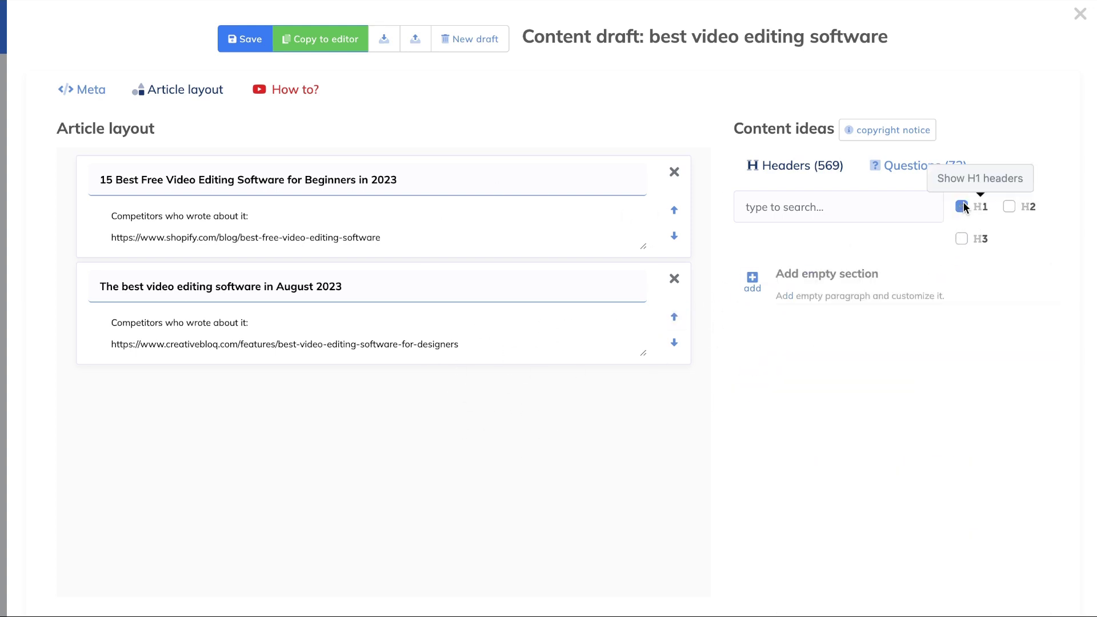
{"action": "left_click", "coordinate": [1009, 207]}
{"action": "left_click", "coordinate": [961, 238]}
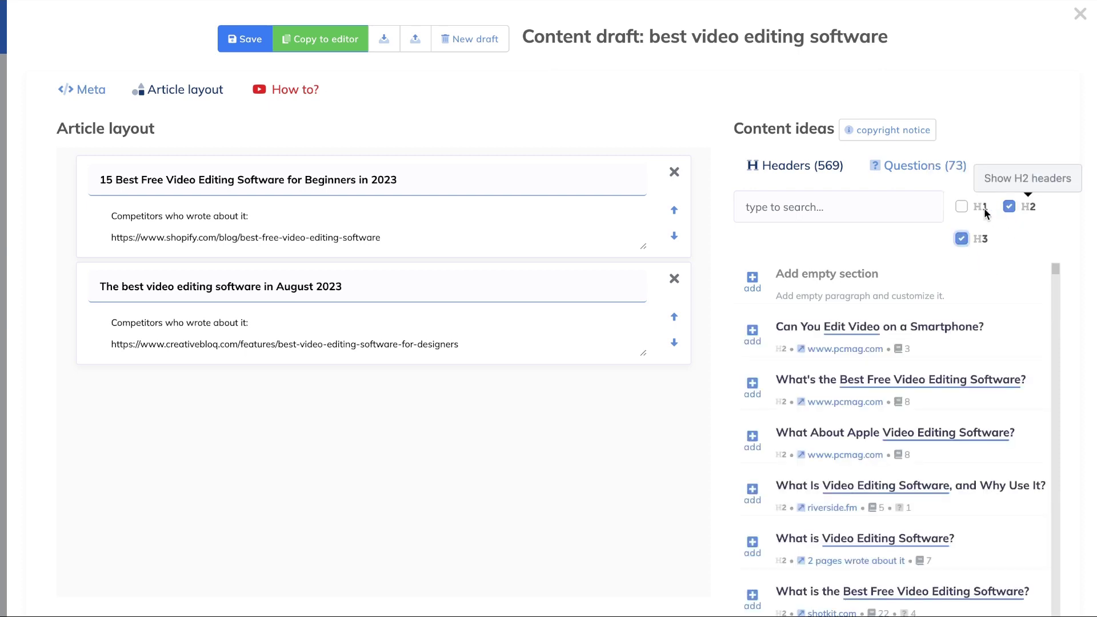
{"action": "left_click", "coordinate": [962, 206]}
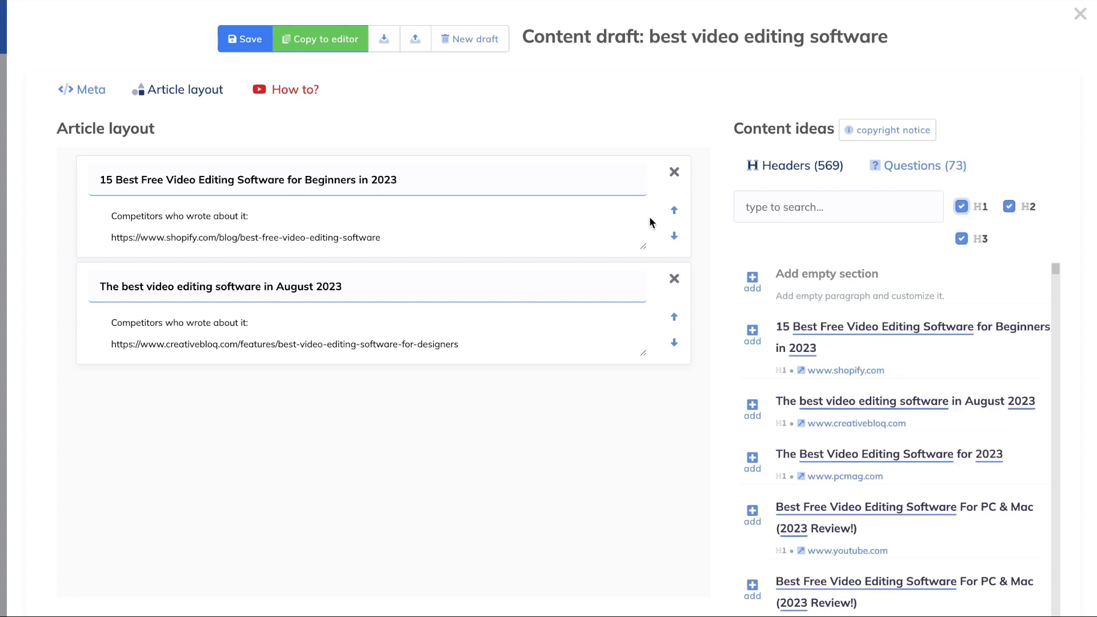
{"action": "left_click", "coordinate": [962, 207]}
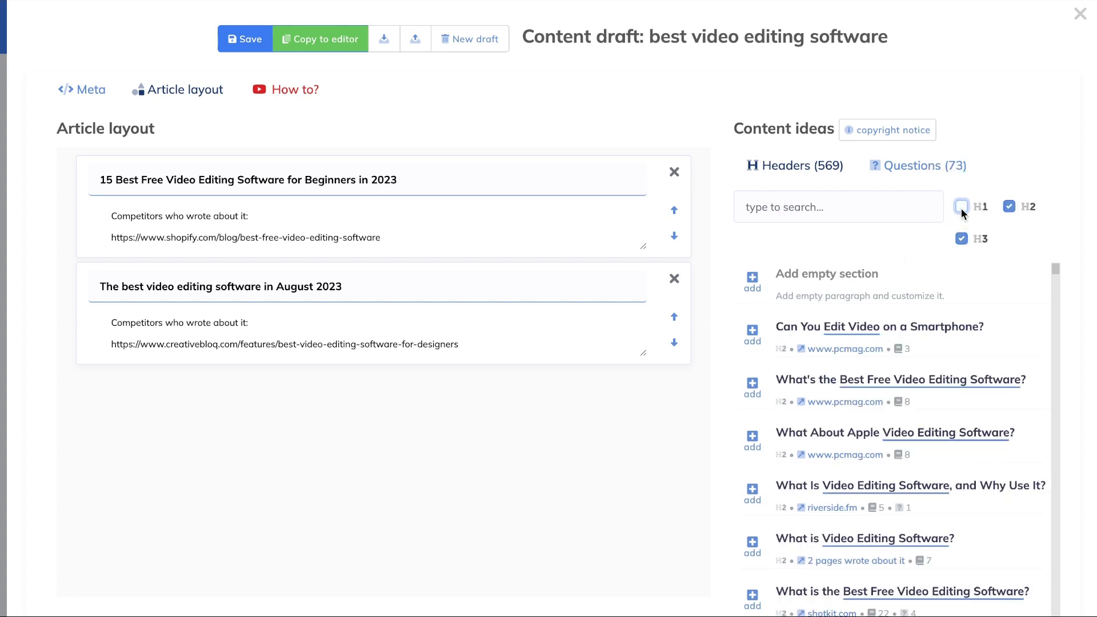
{"action": "left_click", "coordinate": [962, 239]}
Add sections "Can You Edit Video on a Smartphone?", "What's the Best Free Video Editing Software?" and "What About Apple Video Editing Software?" to the layout.
{"action": "scroll", "coordinate": [964, 234], "scroll_direction": "down", "scroll_amount": 1}
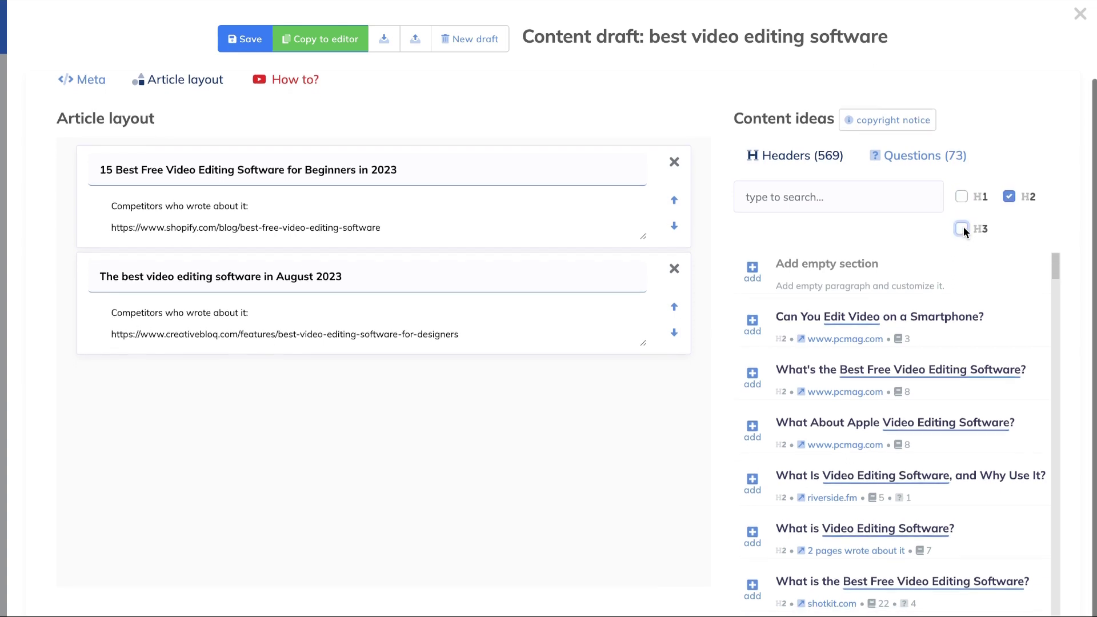
{"action": "scroll", "coordinate": [928, 283], "scroll_direction": "down", "scroll_amount": 1}
{"action": "scroll", "coordinate": [927, 283], "scroll_direction": "up", "scroll_amount": 1}
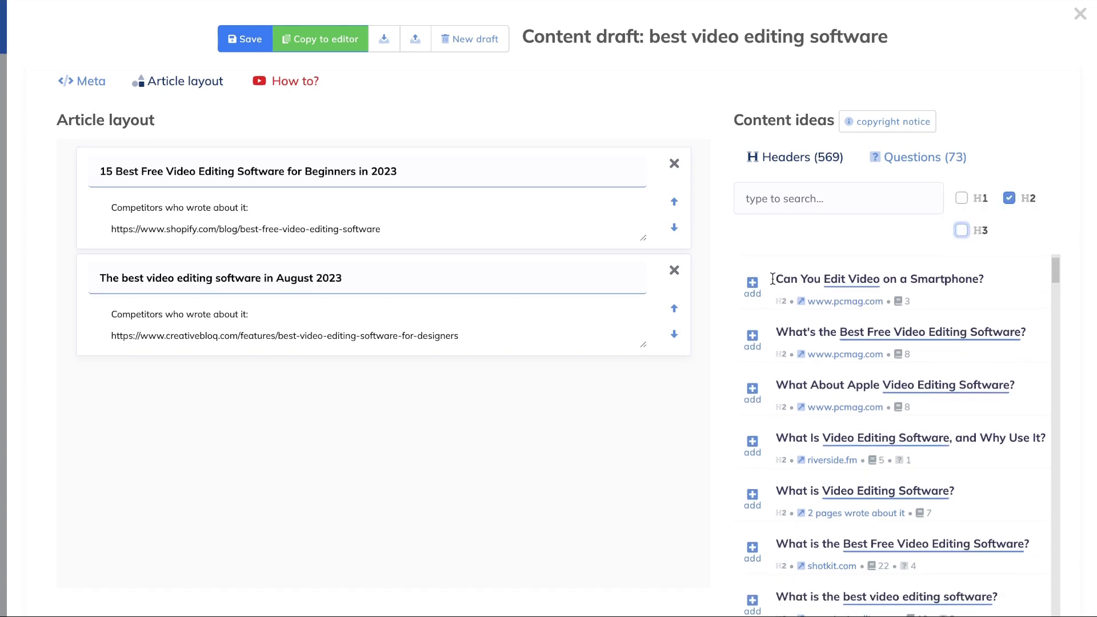
{"action": "left_click", "coordinate": [752, 282]}
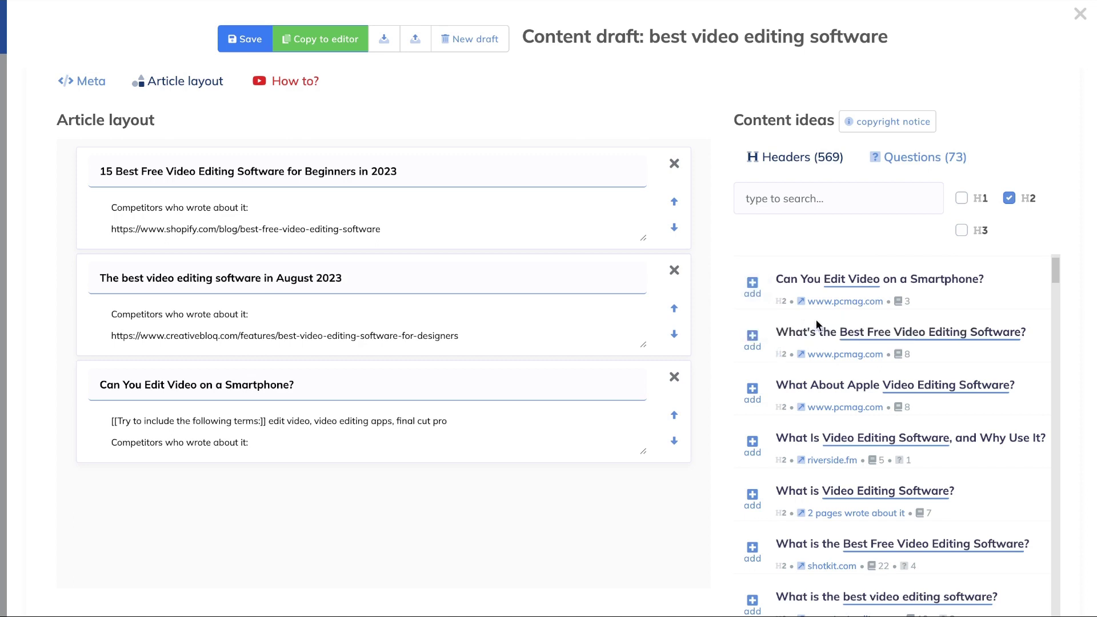
{"action": "scroll", "coordinate": [894, 329], "scroll_direction": "down", "scroll_amount": 1}
{"action": "left_click", "coordinate": [769, 317]}
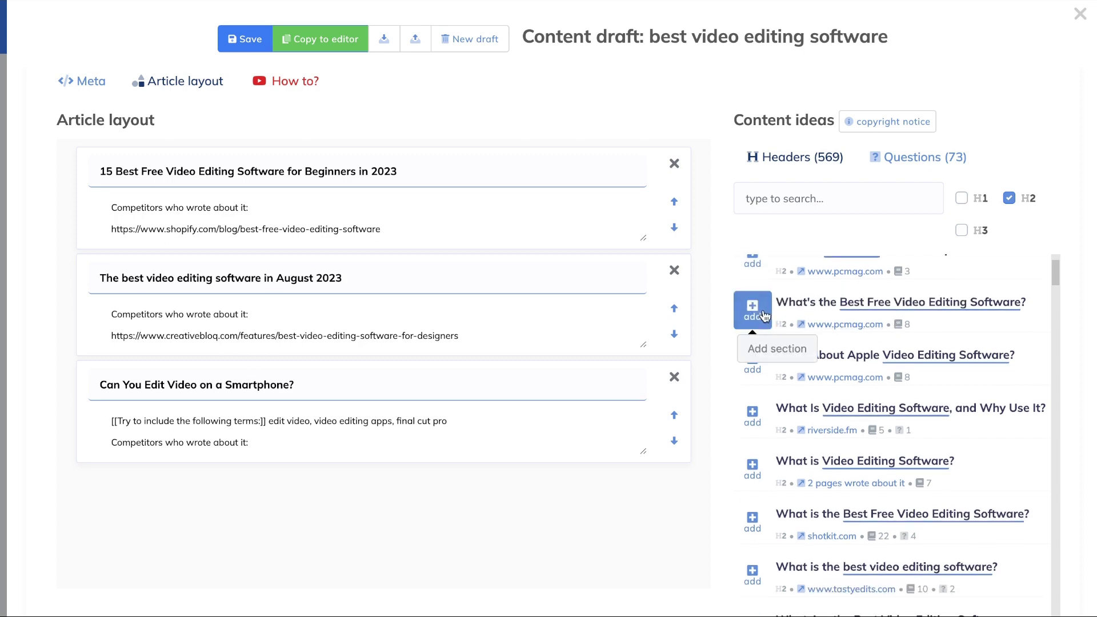
{"action": "scroll", "coordinate": [784, 357], "scroll_direction": "down", "scroll_amount": 1}
{"action": "scroll", "coordinate": [785, 361], "scroll_direction": "down", "scroll_amount": 1}
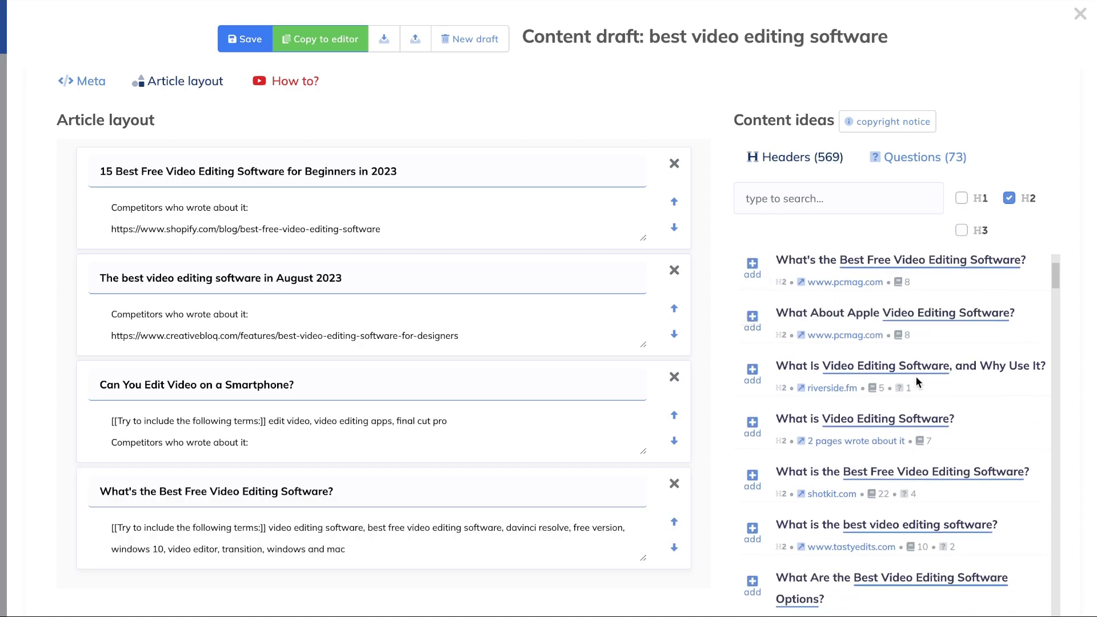
{"action": "left_click", "coordinate": [753, 324]}
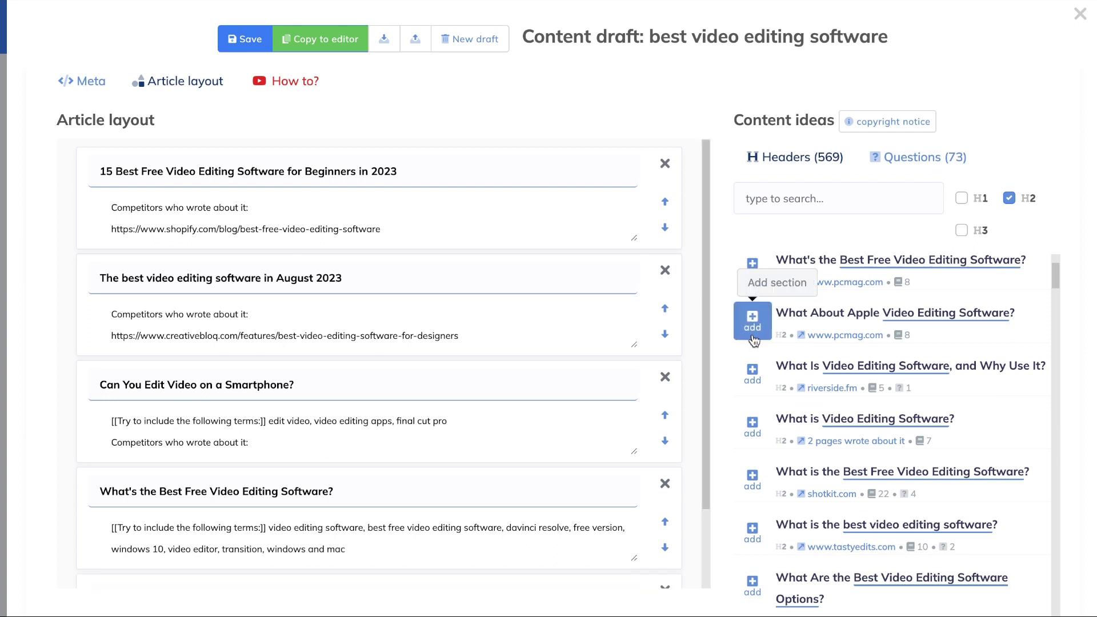
Add the H2 sections "What is the best video editing software?" and "What Are the Best Video Editing Software Options?".
{"action": "scroll", "coordinate": [757, 383], "scroll_direction": "down", "scroll_amount": 6}
{"action": "left_click", "coordinate": [761, 395]}
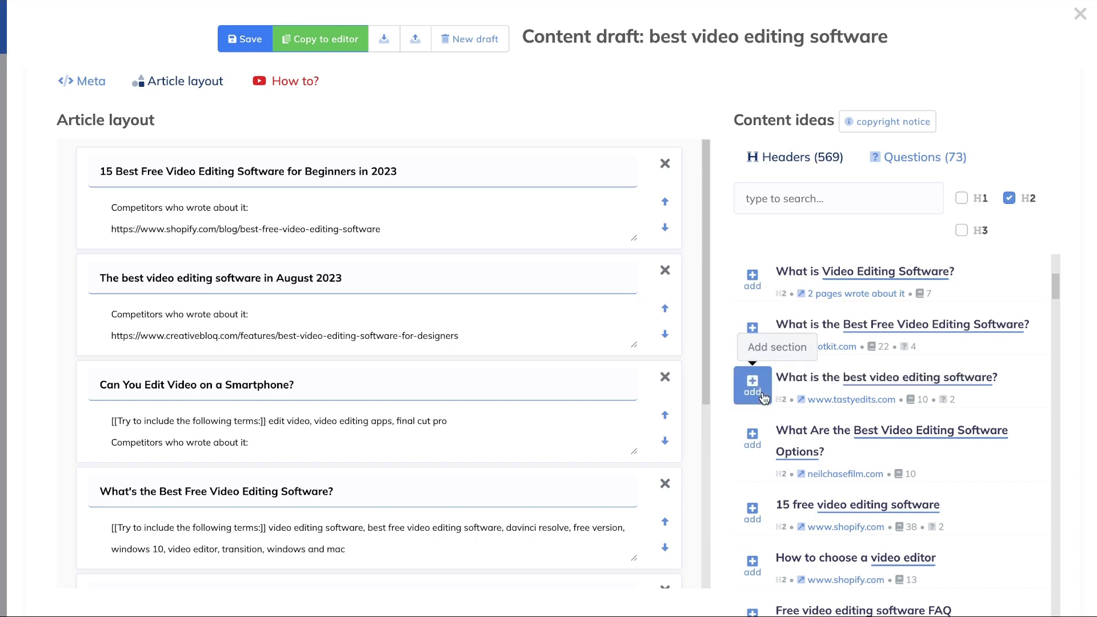
{"action": "left_click", "coordinate": [756, 443]}
{"action": "scroll", "coordinate": [756, 434], "scroll_direction": "down", "scroll_amount": 4}
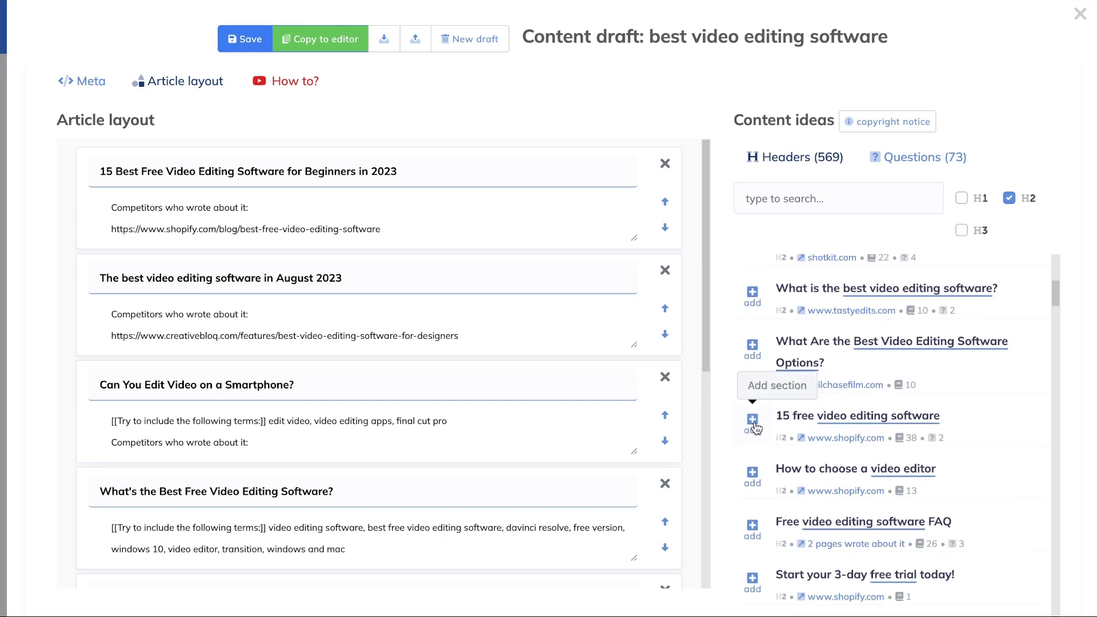
Add the H2 sections "15 free video editing software", "How to choose a video editor" and "Best YouTube video editors for 2023".
{"action": "left_click", "coordinate": [753, 422]}
{"action": "left_click", "coordinate": [754, 475]}
{"action": "scroll", "coordinate": [760, 434], "scroll_direction": "down", "scroll_amount": 8}
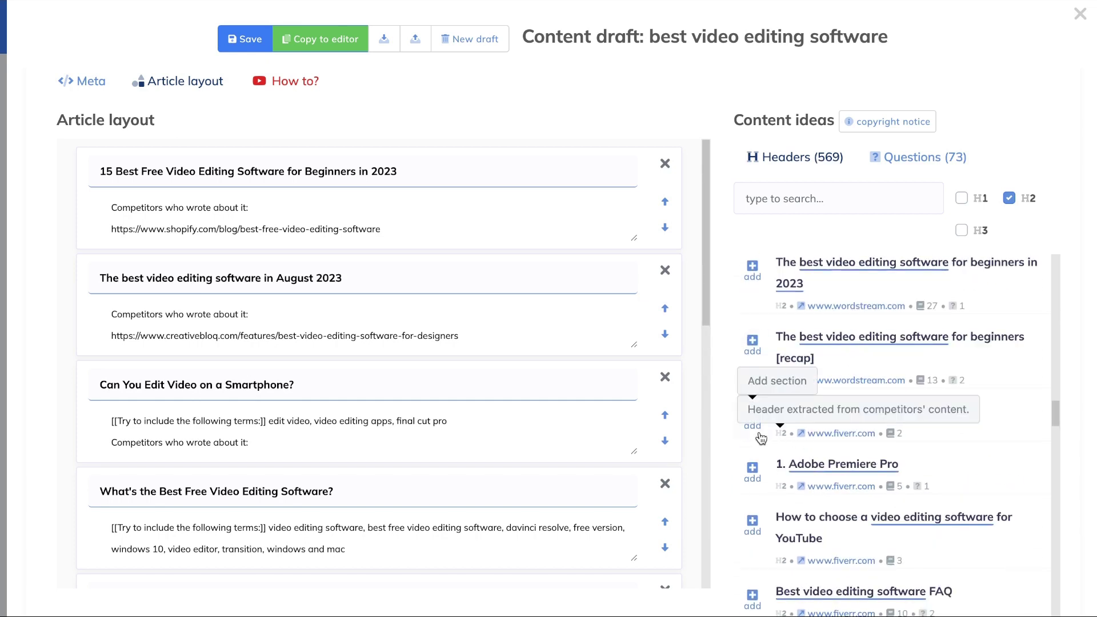
{"action": "left_click", "coordinate": [757, 436]}
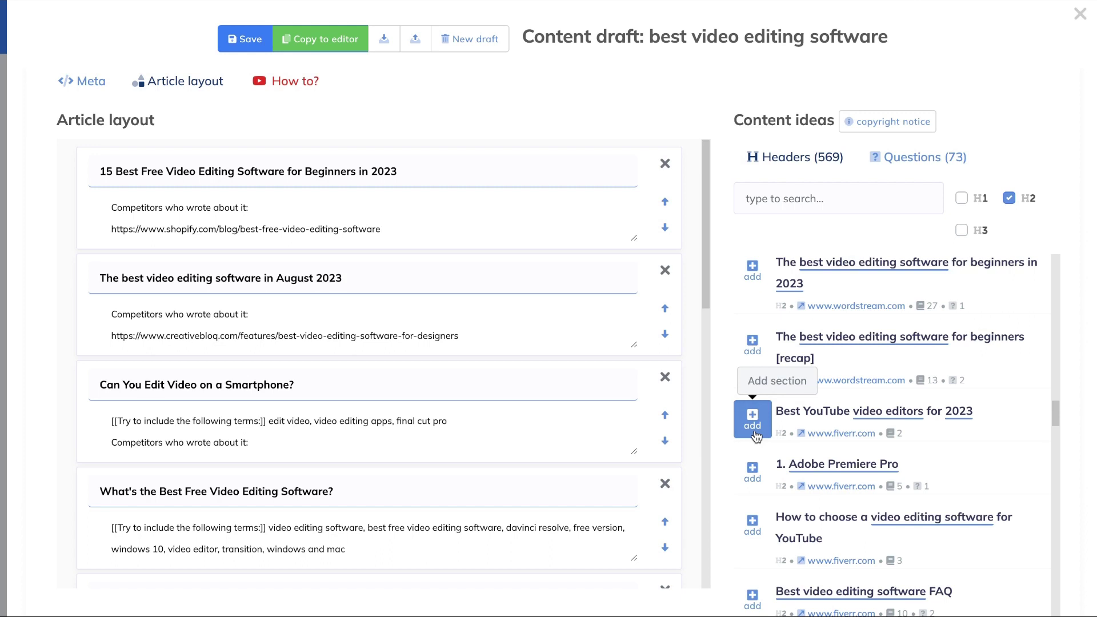
{"action": "scroll", "coordinate": [756, 436], "scroll_direction": "down", "scroll_amount": 8}
{"action": "scroll", "coordinate": [890, 391], "scroll_direction": "down", "scroll_amount": 3}
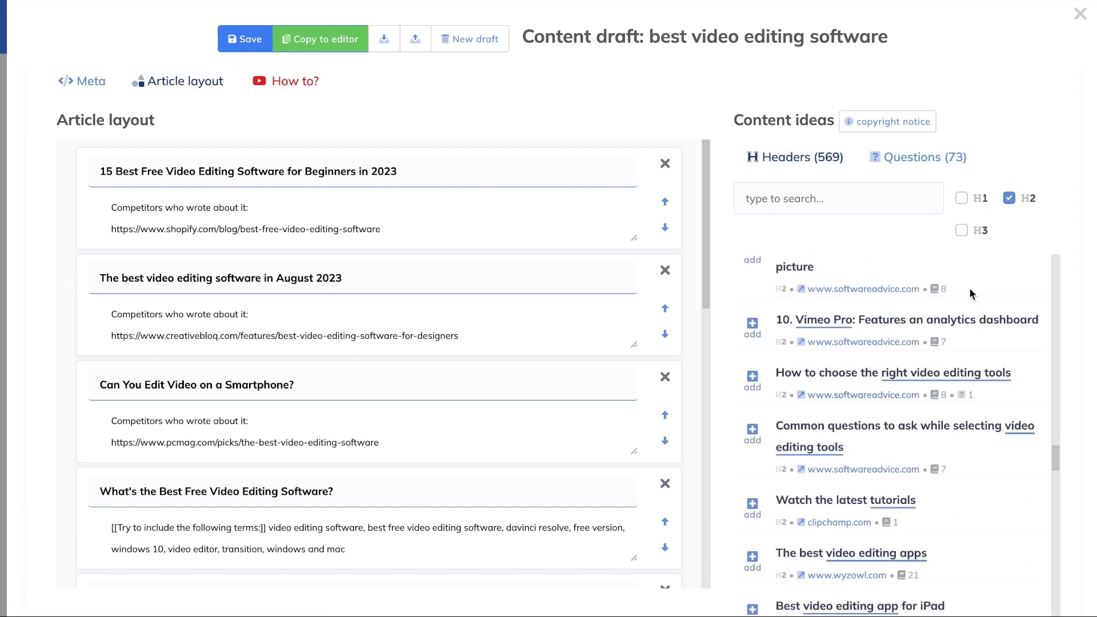
Show only H3 headers and add "What do most YouTubers use to edit videos?", "Is OpenShot video editor really free?" and "Which Adobe video editor is free?".
{"action": "left_click", "coordinate": [1007, 199]}
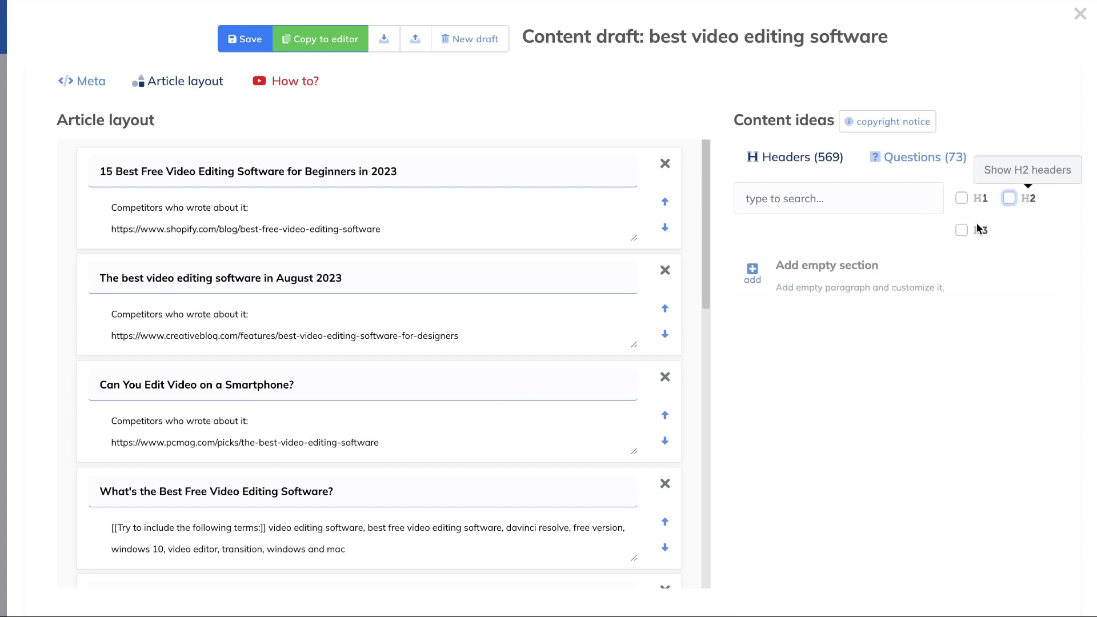
{"action": "left_click", "coordinate": [963, 231]}
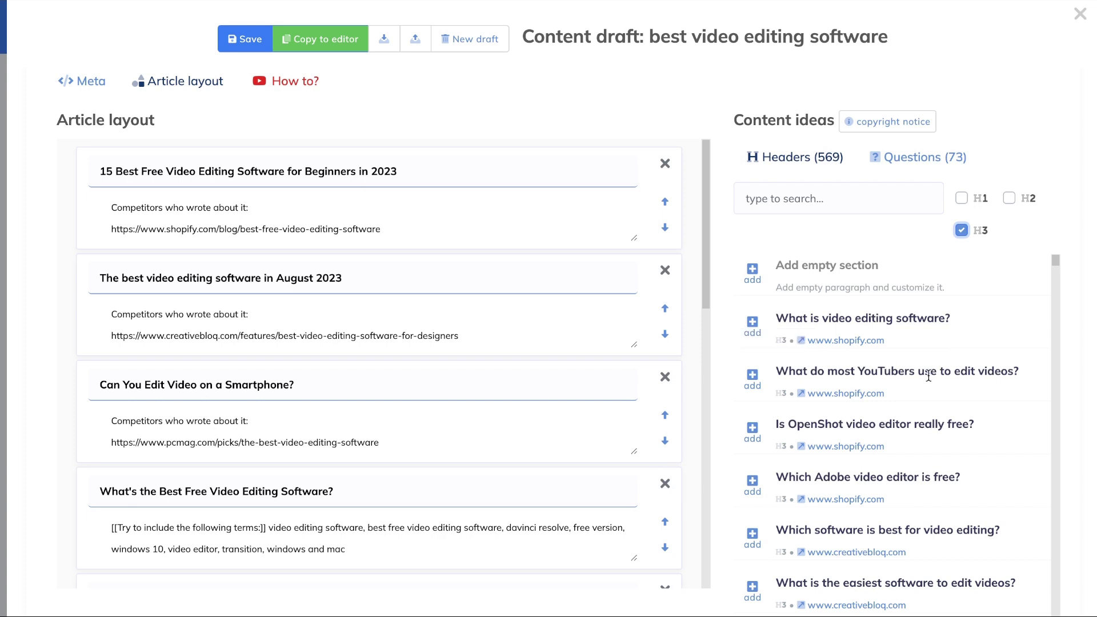
{"action": "scroll", "coordinate": [939, 371], "scroll_direction": "up", "scroll_amount": 1}
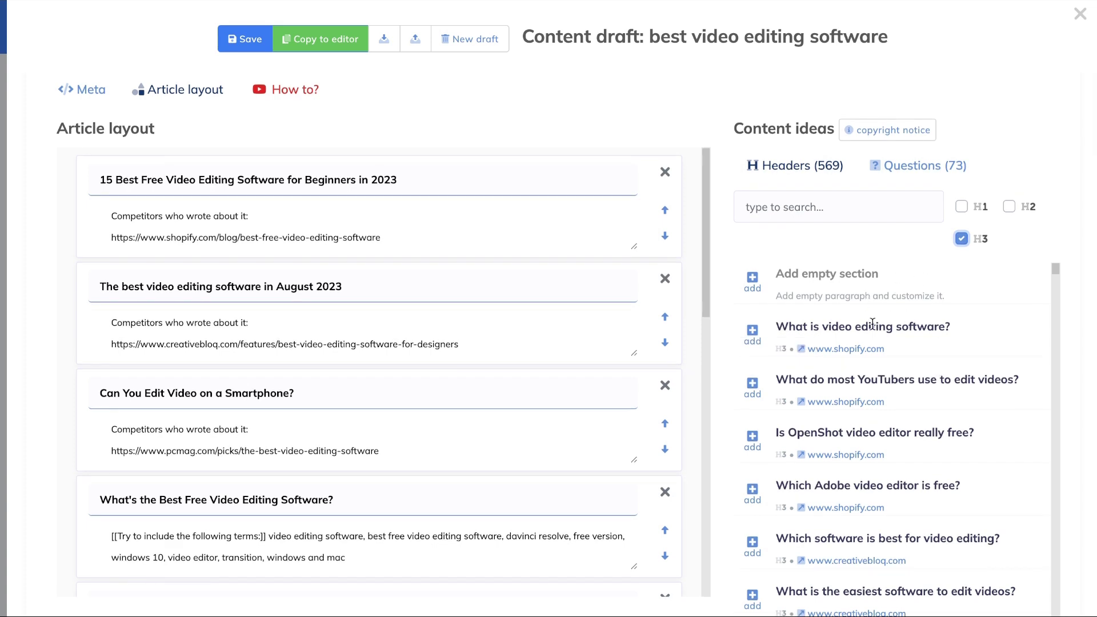
{"action": "scroll", "coordinate": [878, 326], "scroll_direction": "down", "scroll_amount": 1}
{"action": "scroll", "coordinate": [821, 341], "scroll_direction": "down", "scroll_amount": 1}
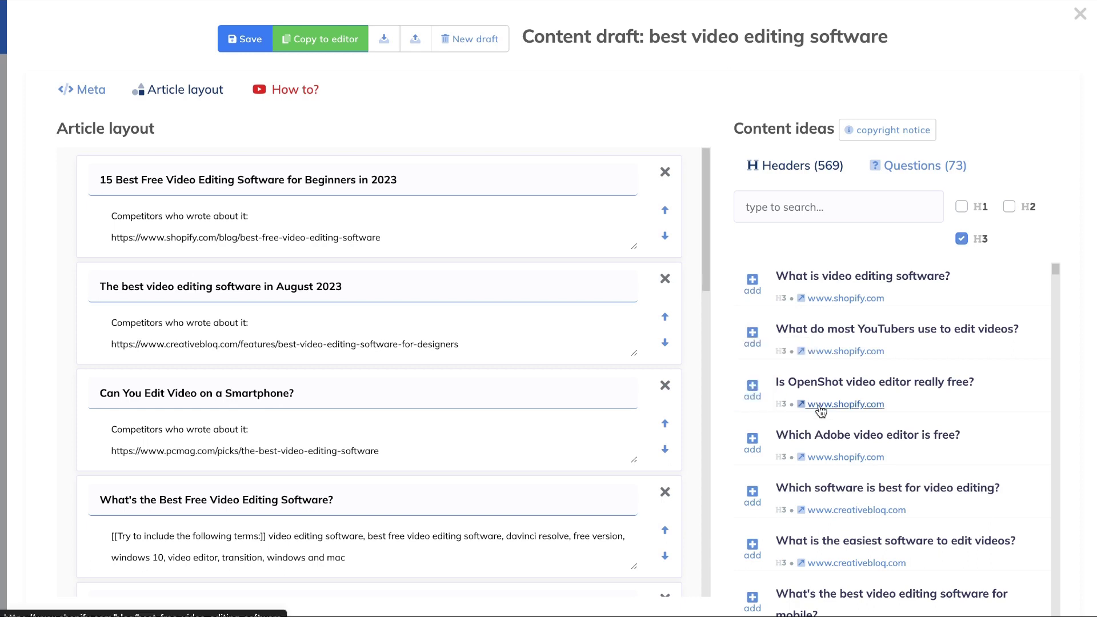
{"action": "scroll", "coordinate": [820, 406], "scroll_direction": "down", "scroll_amount": 1}
{"action": "scroll", "coordinate": [800, 412], "scroll_direction": "down", "scroll_amount": 2}
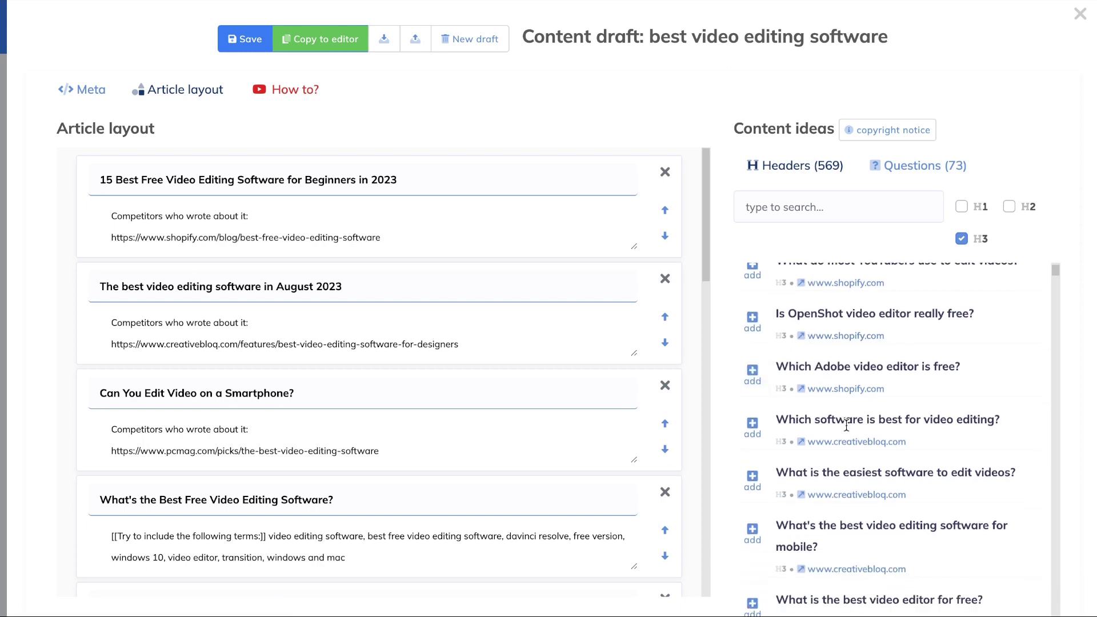
Add the H3 sections "5. Does it Have Motion Tracking?" and "4. What Are the Multicam Options?" to the article layout.
{"action": "scroll", "coordinate": [847, 429], "scroll_direction": "down", "scroll_amount": 6}
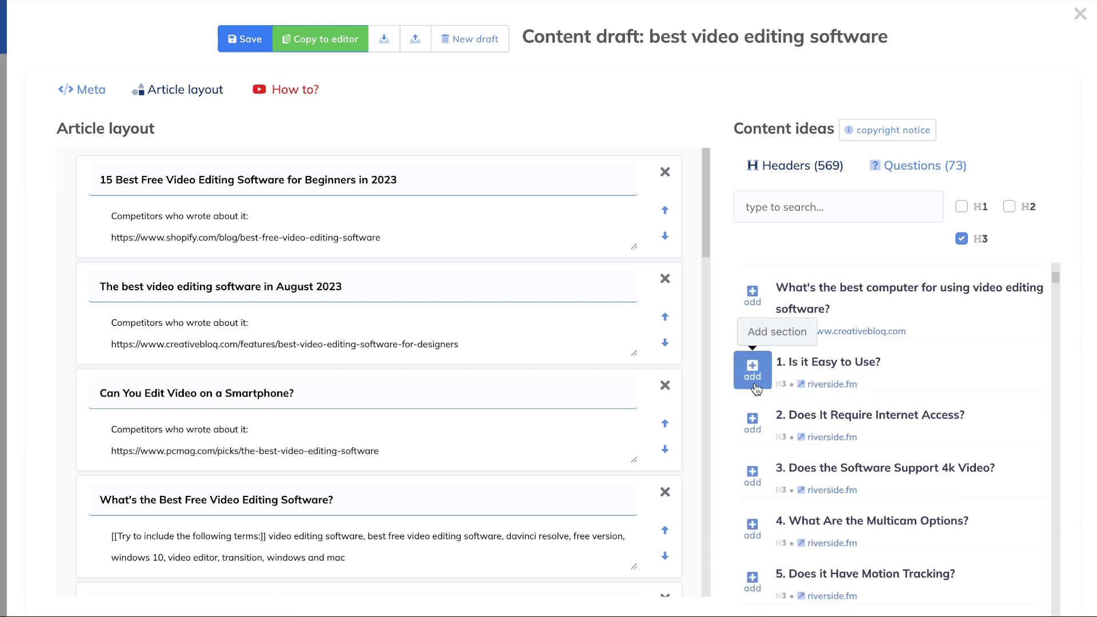
{"action": "scroll", "coordinate": [959, 470], "scroll_direction": "down", "scroll_amount": 5}
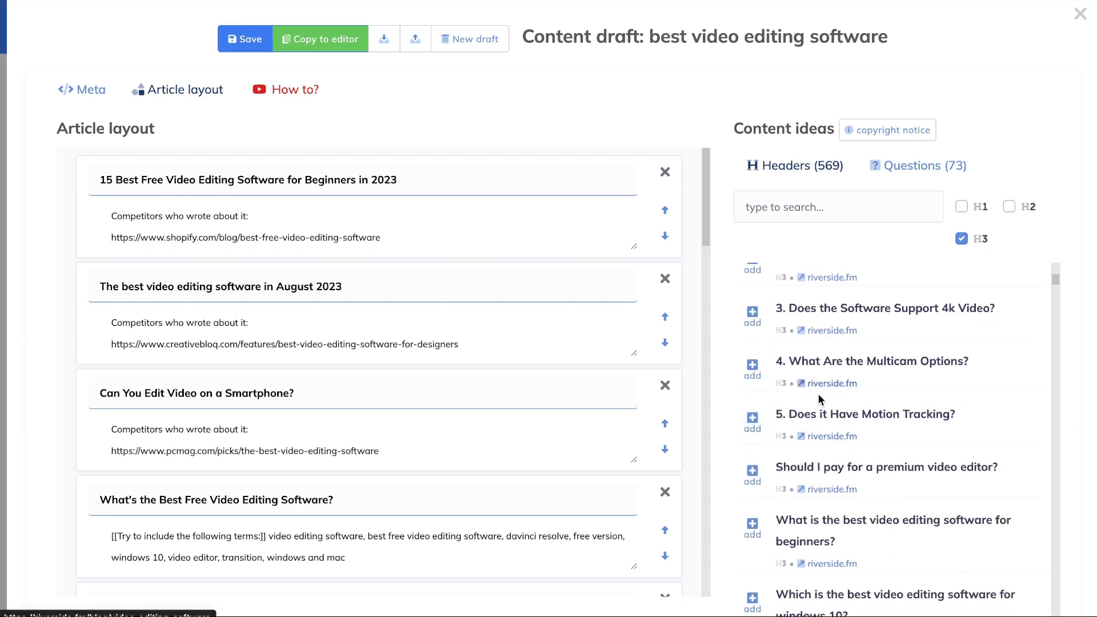
{"action": "scroll", "coordinate": [818, 393], "scroll_direction": "down", "scroll_amount": 1}
{"action": "scroll", "coordinate": [800, 400], "scroll_direction": "down", "scroll_amount": 4}
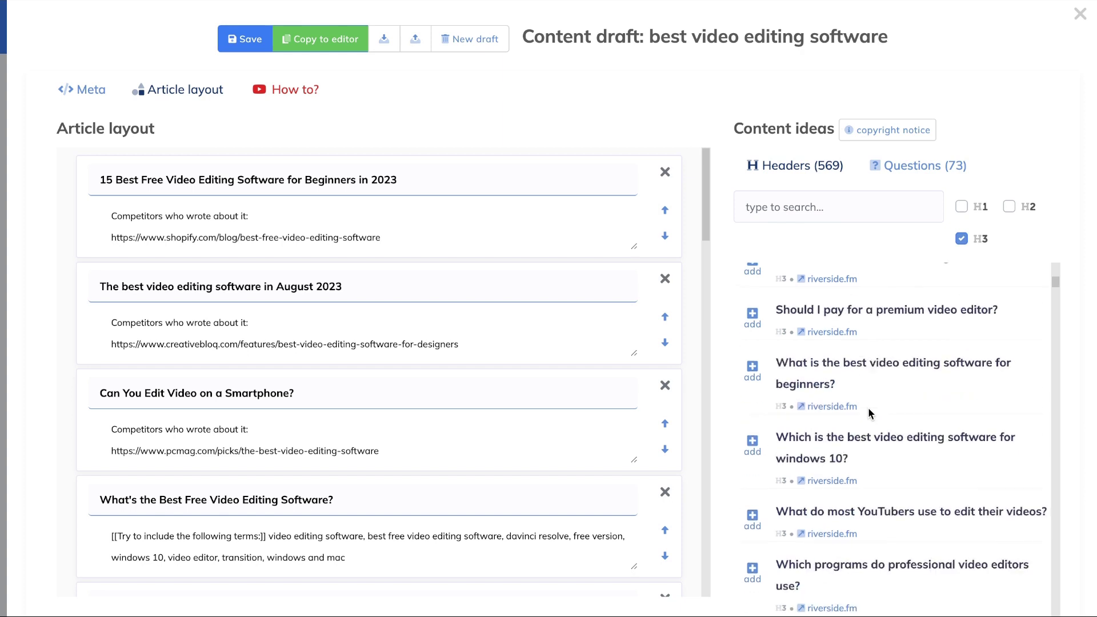
Add the H3 section "11. How Can I Edit a Video Like a Pro for Free?" to the article layout.
{"action": "scroll", "coordinate": [799, 417], "scroll_direction": "down", "scroll_amount": 12}
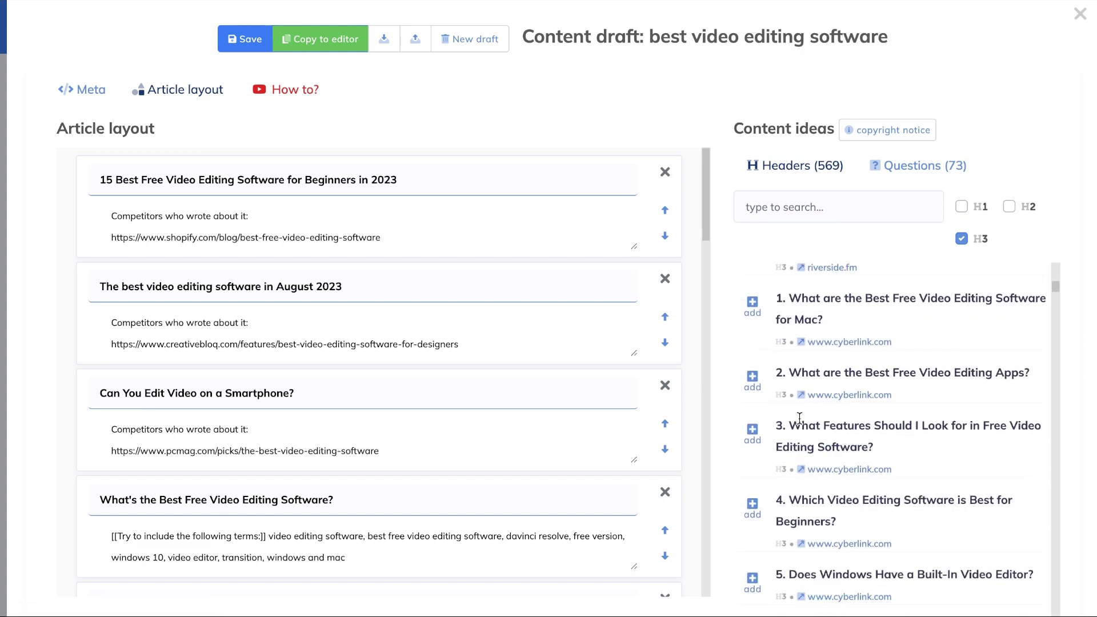
{"action": "scroll", "coordinate": [799, 419], "scroll_direction": "down", "scroll_amount": 2}
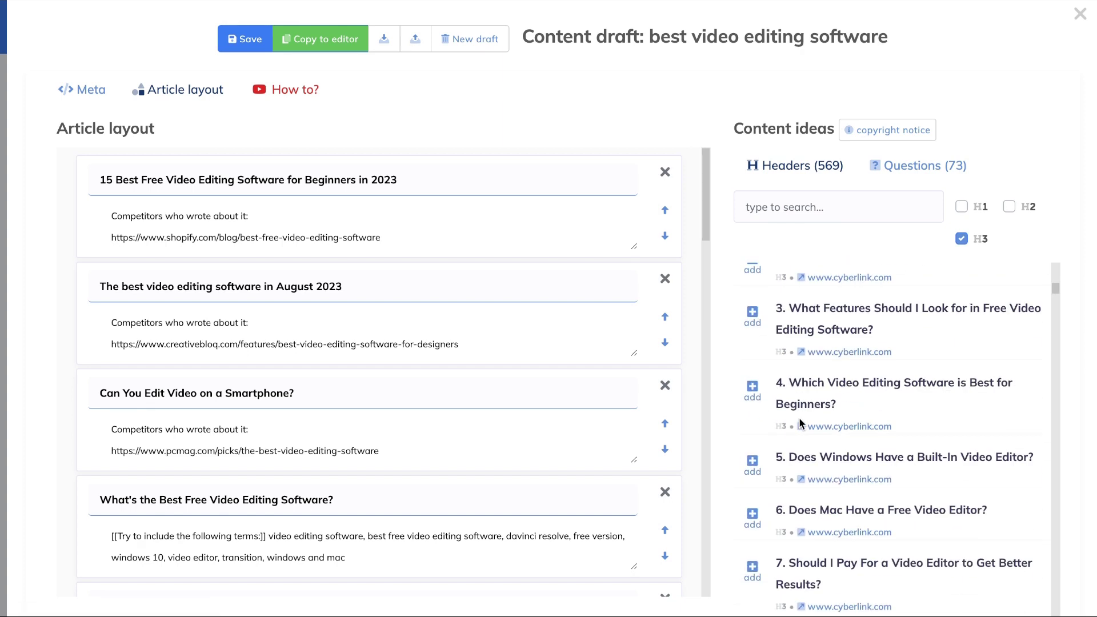
{"action": "scroll", "coordinate": [846, 396], "scroll_direction": "down", "scroll_amount": 5}
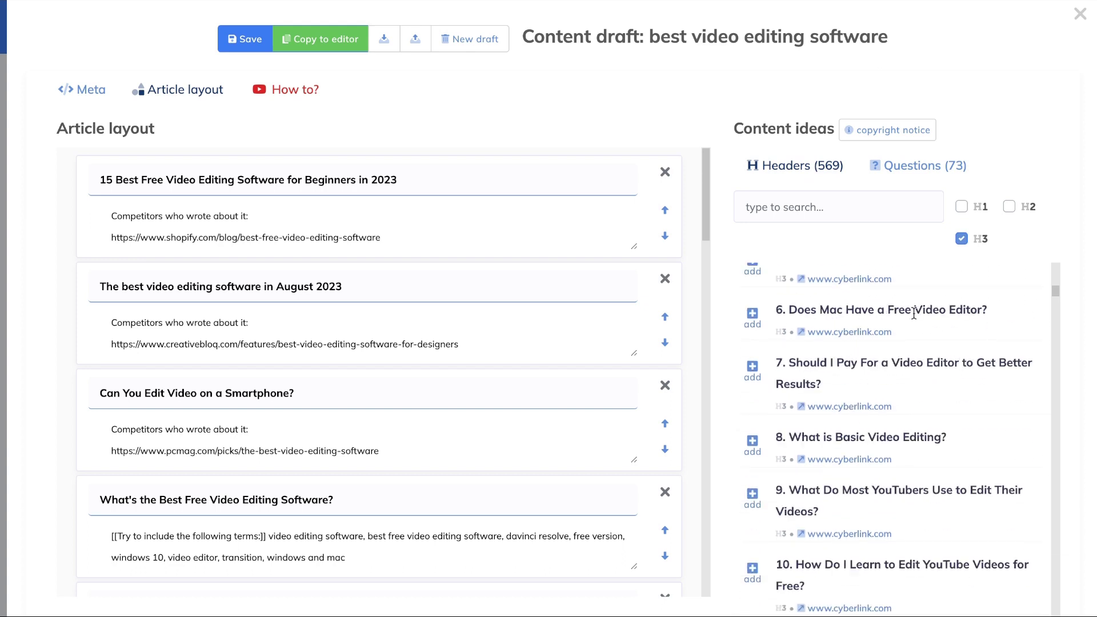
{"action": "scroll", "coordinate": [912, 311], "scroll_direction": "down", "scroll_amount": 4}
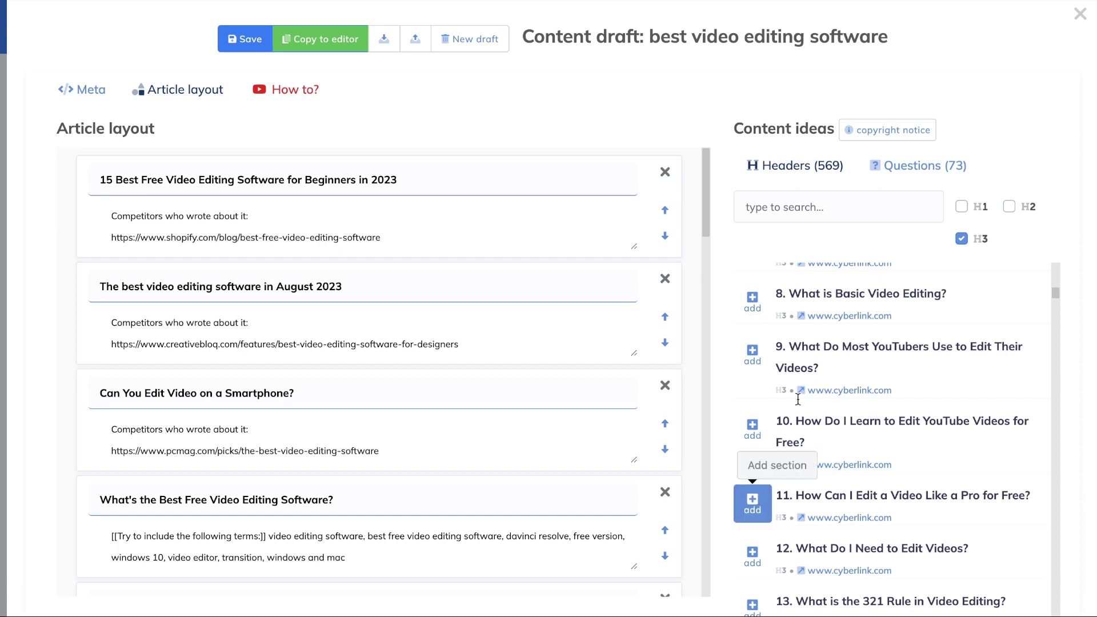
From the suggested questions, add "What is the #1 video editing app?" and "What is the most common video editing software?".
{"action": "left_click", "coordinate": [909, 165]}
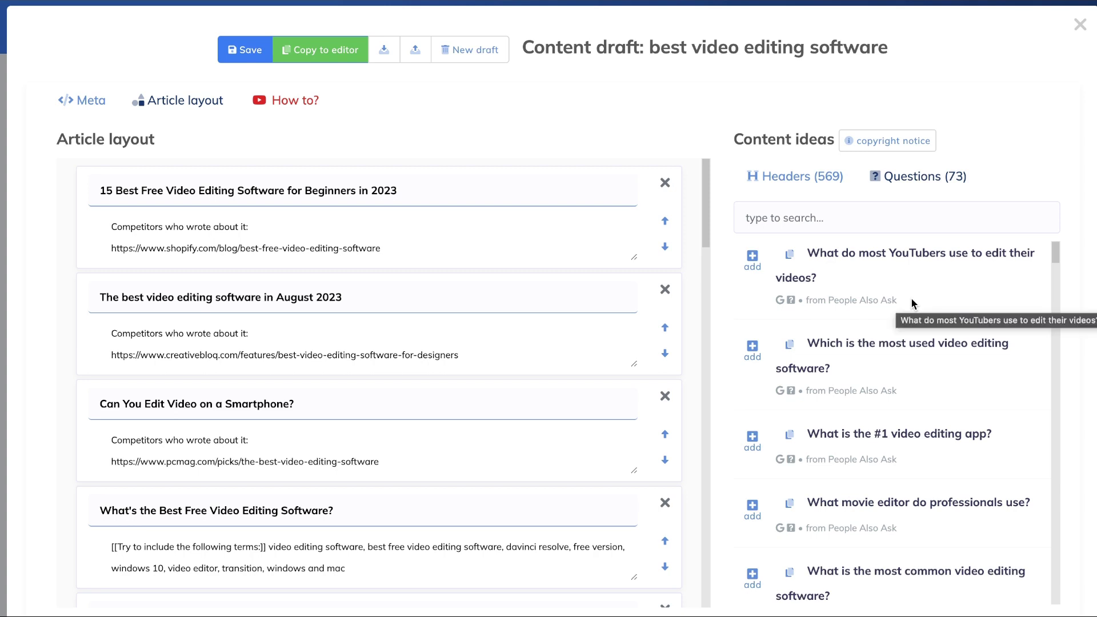
{"action": "scroll", "coordinate": [906, 318], "scroll_direction": "down", "scroll_amount": 1}
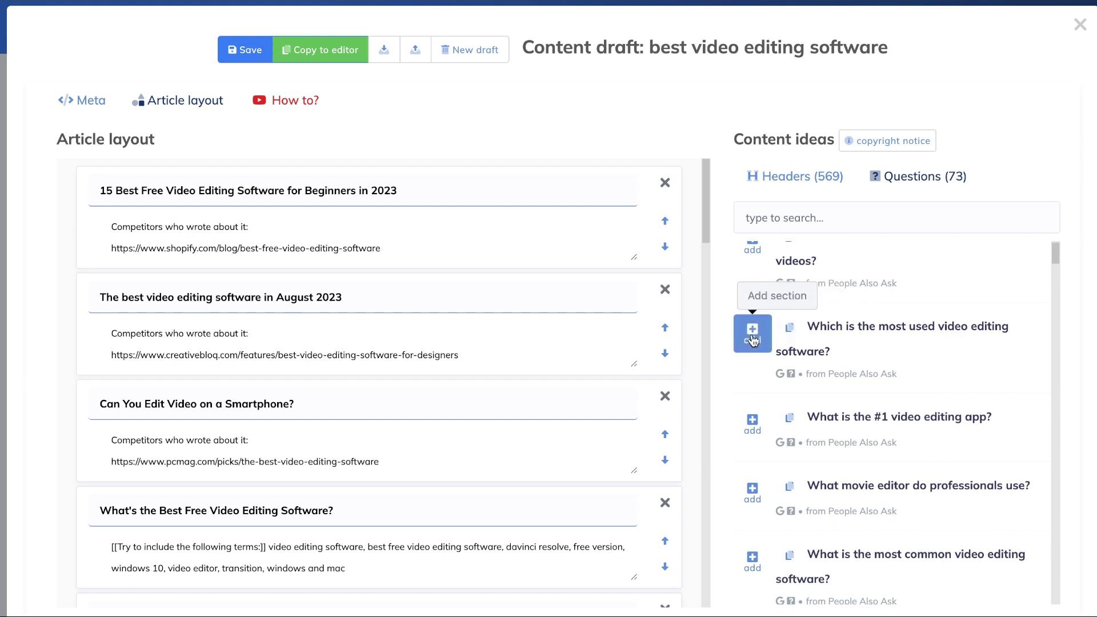
{"action": "scroll", "coordinate": [866, 395], "scroll_direction": "down", "scroll_amount": 1}
Add the questions "How do YouTubers get their videos edited?" and "Which editing software does MrBeast use?" to the article layout.
{"action": "scroll", "coordinate": [866, 393], "scroll_direction": "down", "scroll_amount": 5}
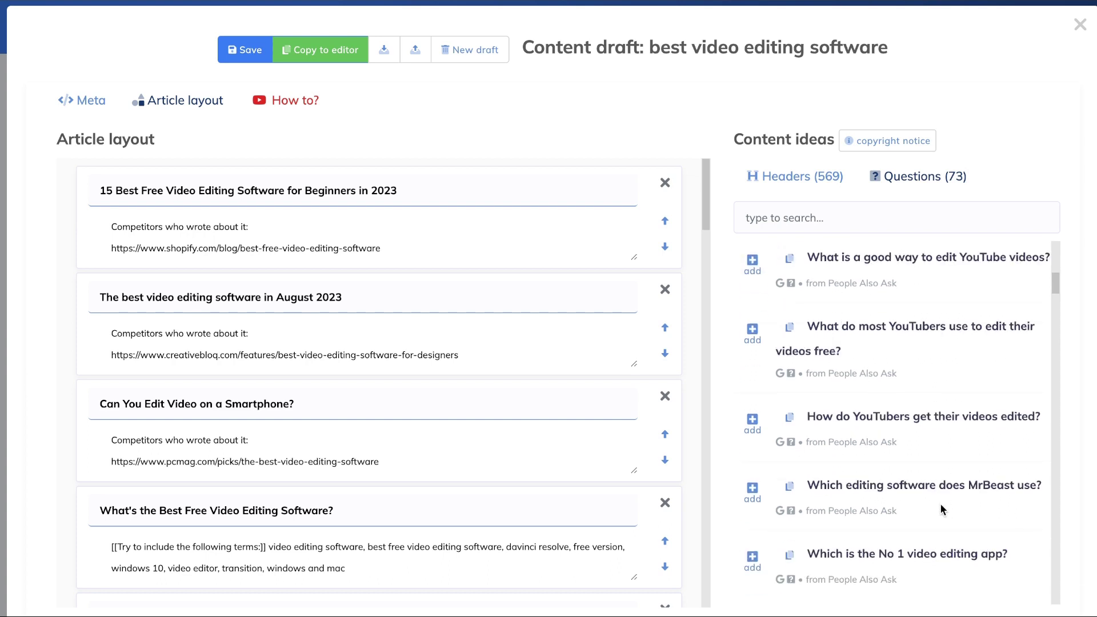
{"action": "scroll", "coordinate": [941, 502], "scroll_direction": "down", "scroll_amount": 3}
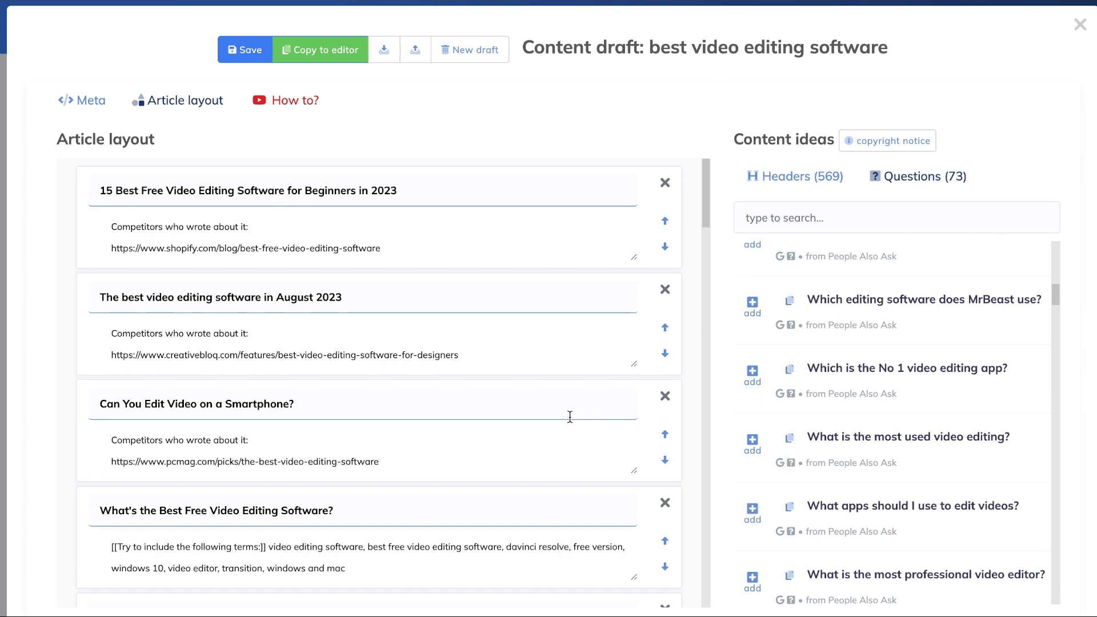
{"action": "scroll", "coordinate": [570, 416], "scroll_direction": "down", "scroll_amount": 6}
{"action": "scroll", "coordinate": [570, 416], "scroll_direction": "down", "scroll_amount": 2}
{"action": "scroll", "coordinate": [570, 417], "scroll_direction": "up", "scroll_amount": 8}
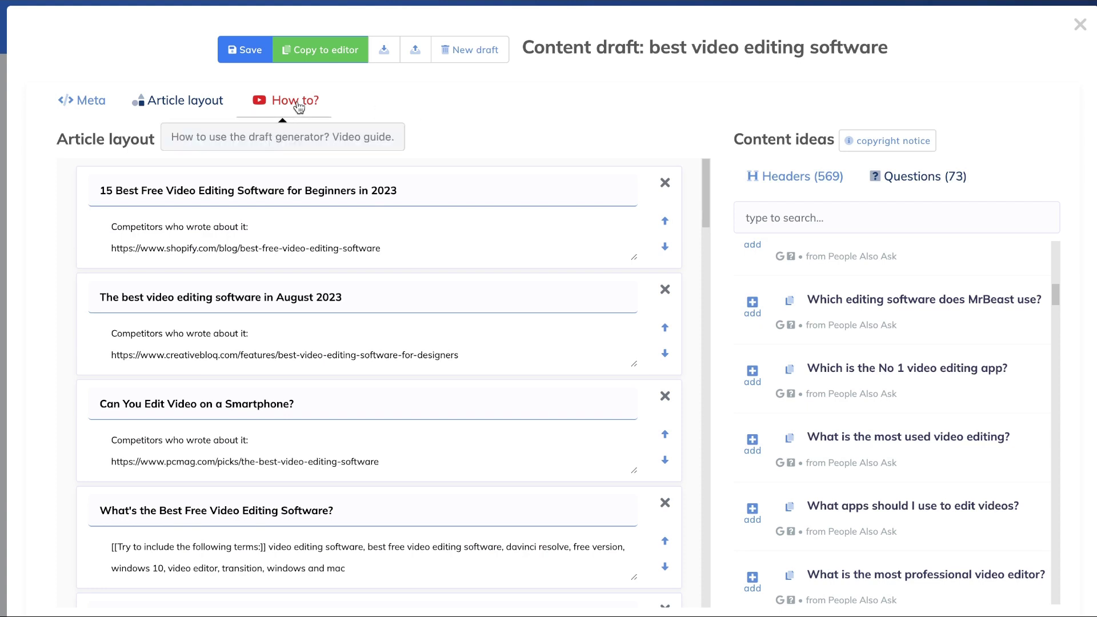
Copy the finished article layout into the content editor and check its headings from beginning to end.
{"action": "left_click", "coordinate": [335, 54]}
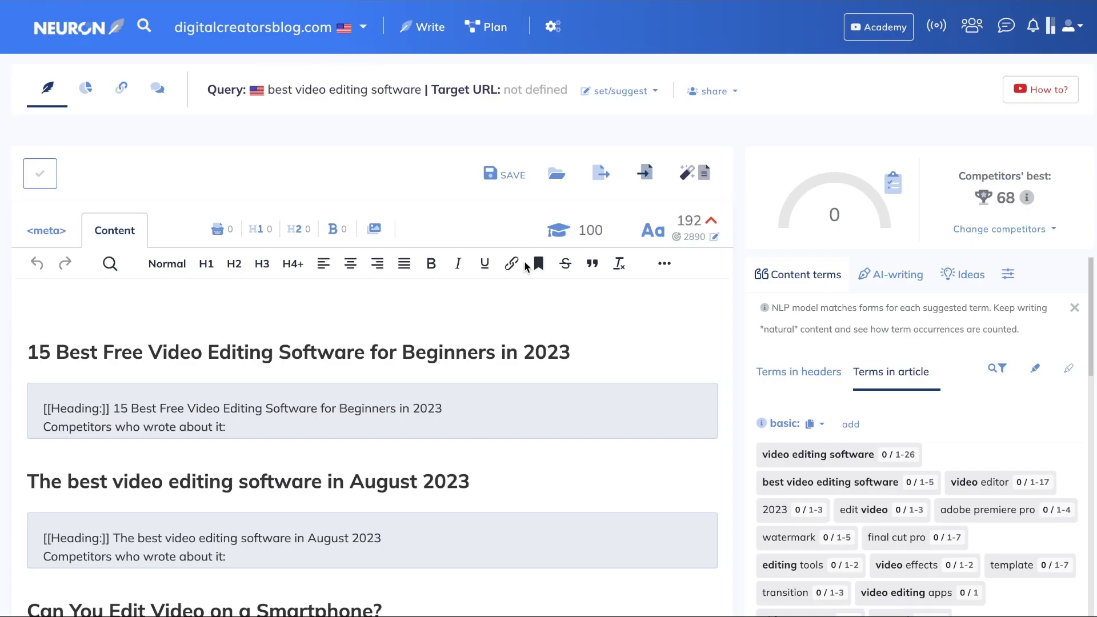
{"action": "scroll", "coordinate": [544, 343], "scroll_direction": "down", "scroll_amount": 8}
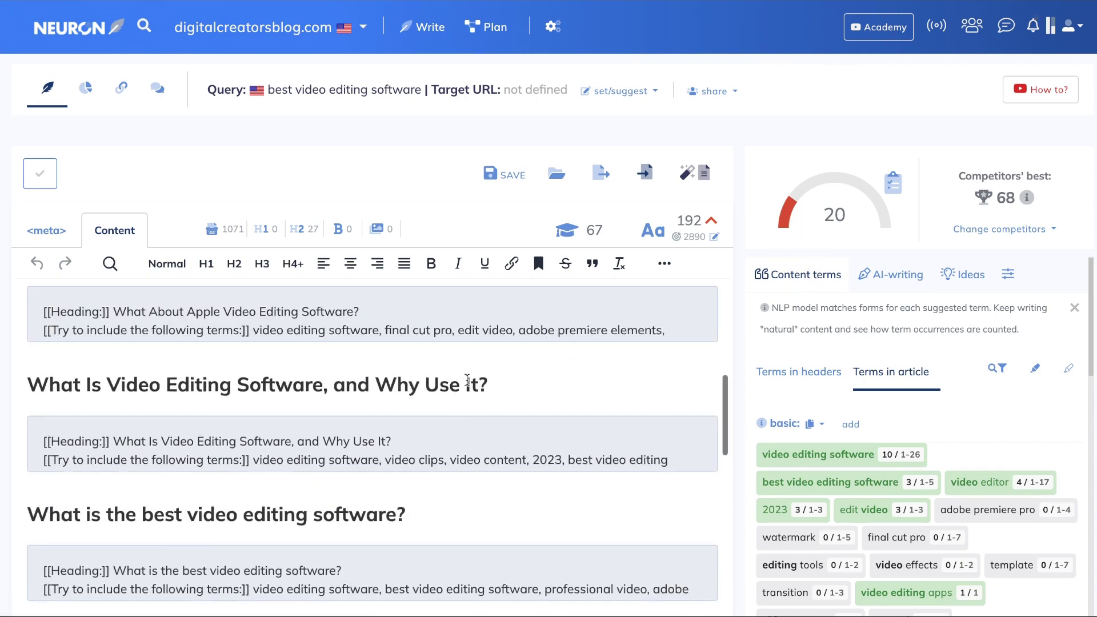
{"action": "scroll", "coordinate": [467, 380], "scroll_direction": "down", "scroll_amount": 10}
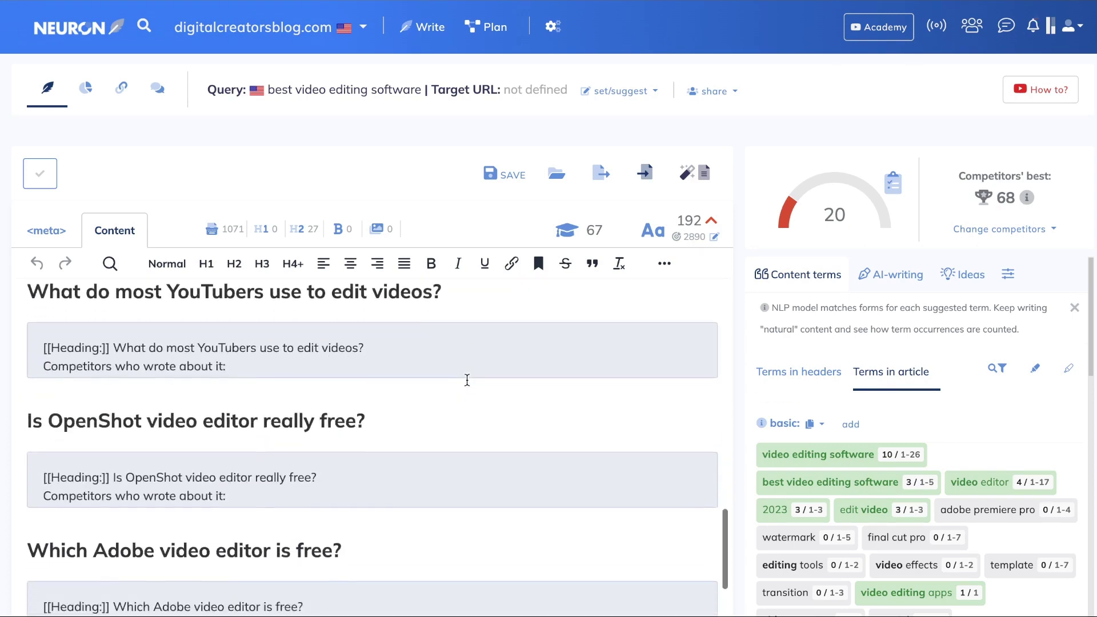
{"action": "scroll", "coordinate": [467, 380], "scroll_direction": "down", "scroll_amount": 10}
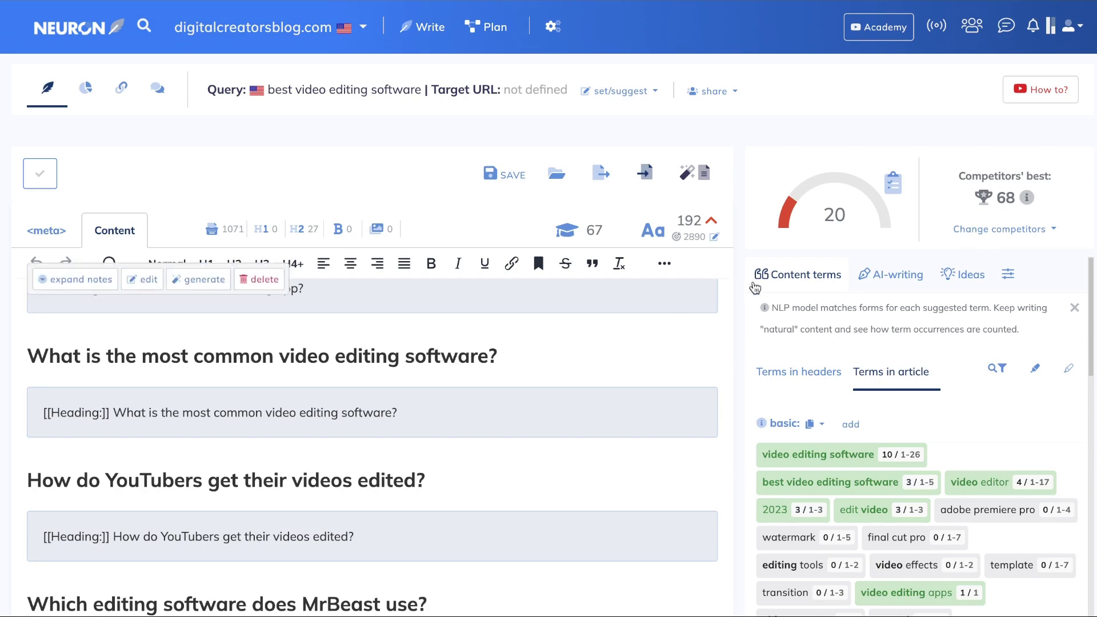
{"action": "scroll", "coordinate": [616, 358], "scroll_direction": "down", "scroll_amount": 5}
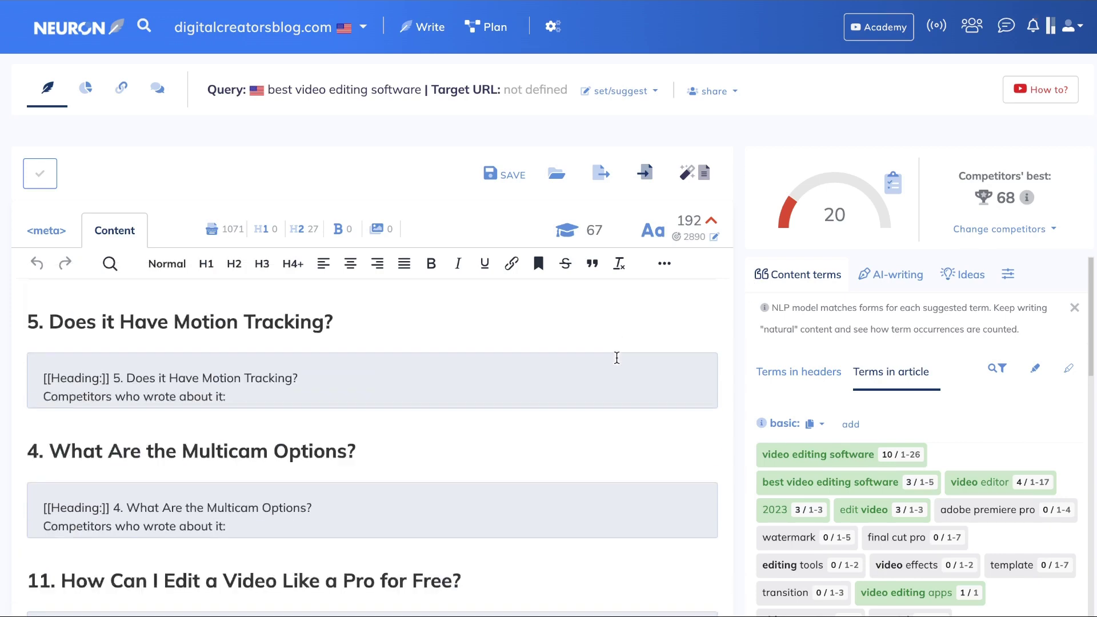
{"action": "scroll", "coordinate": [617, 358], "scroll_direction": "up", "scroll_amount": 15}
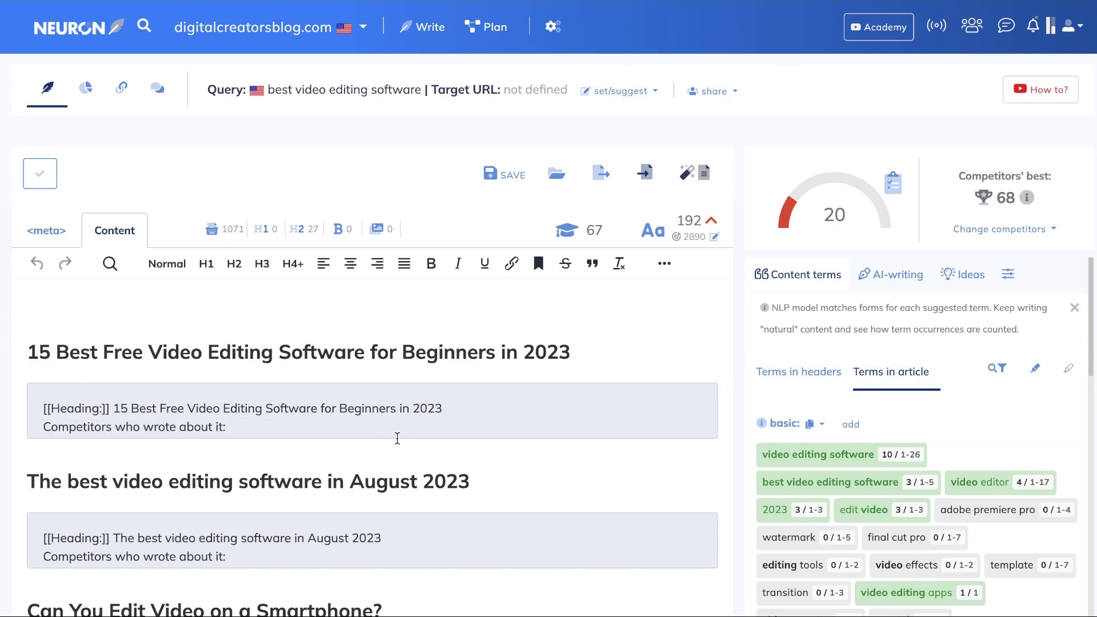
Copy the outline from its first heading through "Which editing software does MrBeast use?" into the open ChatGPT chat and send it.
{"action": "scroll", "coordinate": [397, 438], "scroll_direction": "down", "scroll_amount": 6}
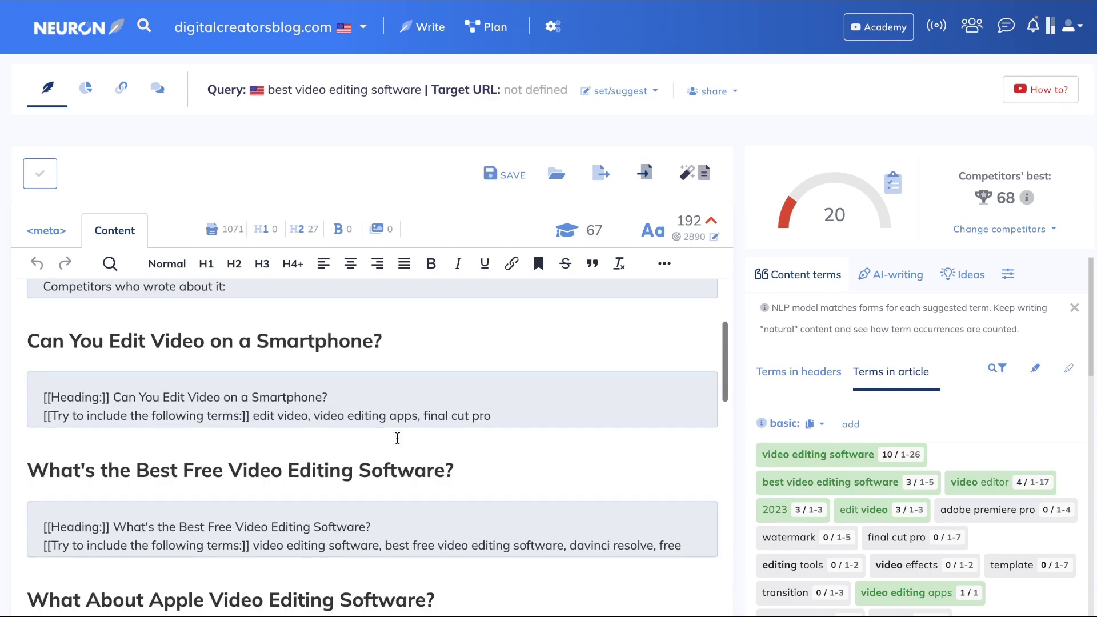
{"action": "scroll", "coordinate": [398, 439], "scroll_direction": "down", "scroll_amount": 15}
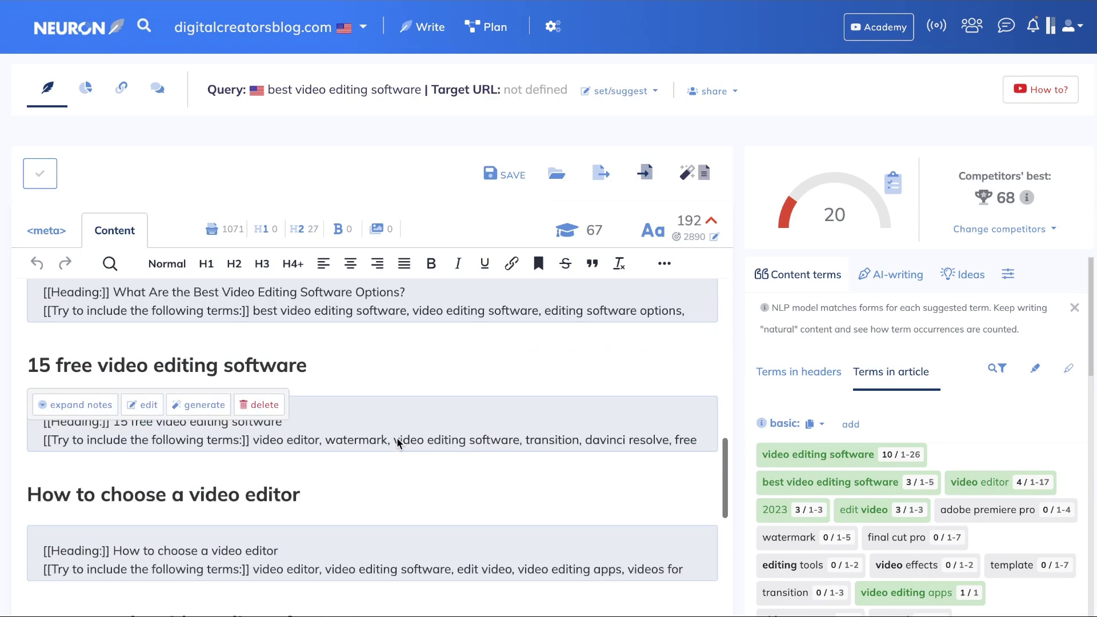
{"action": "scroll", "coordinate": [397, 439], "scroll_direction": "down", "scroll_amount": 5}
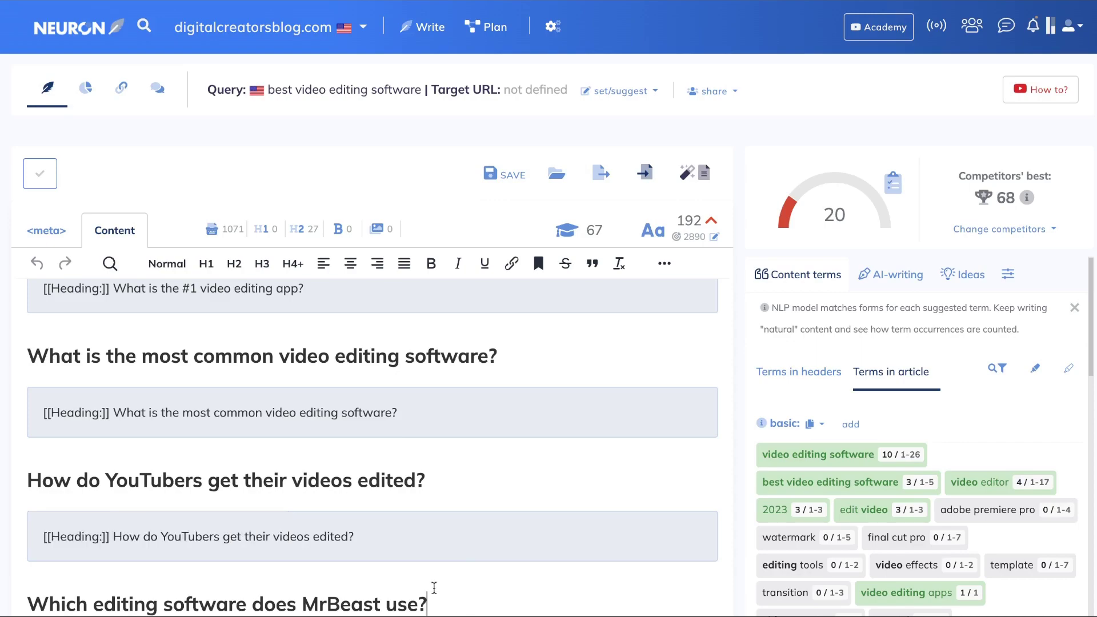
{"action": "left_click_drag", "start_coordinate": [431, 594], "coordinate": [15, 339]}
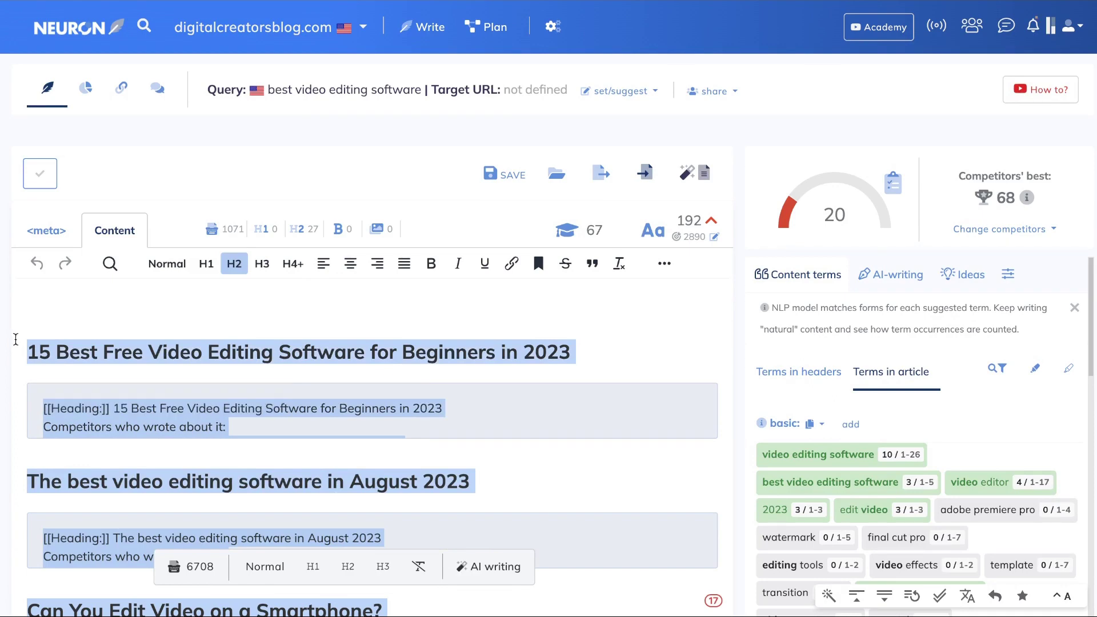
{"action": "key", "text": "alt+Tab"}
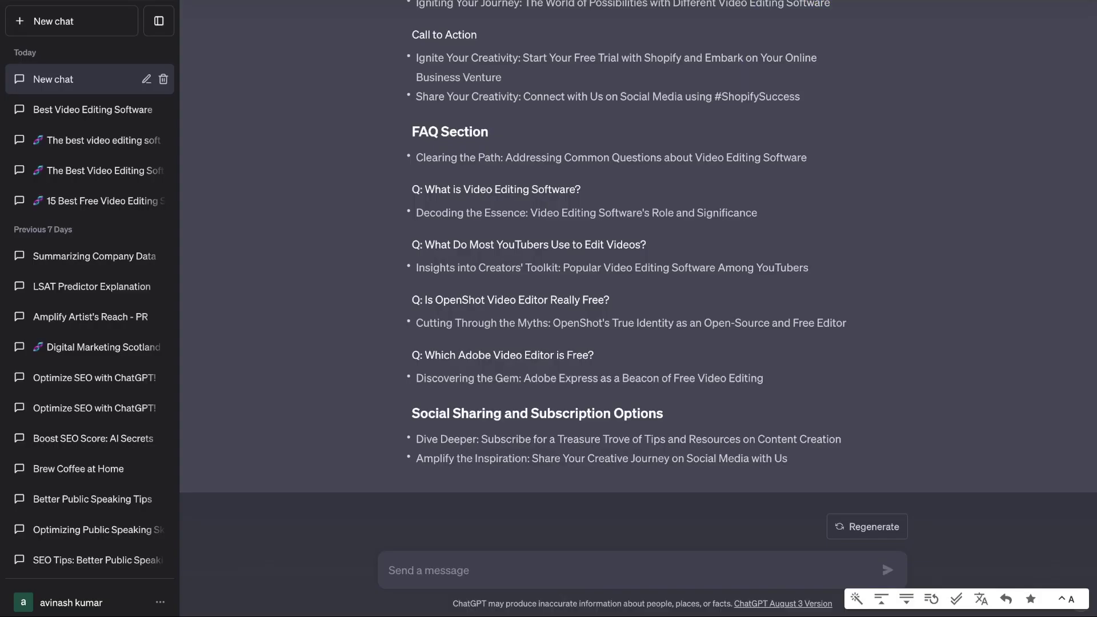
{"action": "left_click", "coordinate": [462, 566]}
{"action": "key", "text": "ctrl+v"}
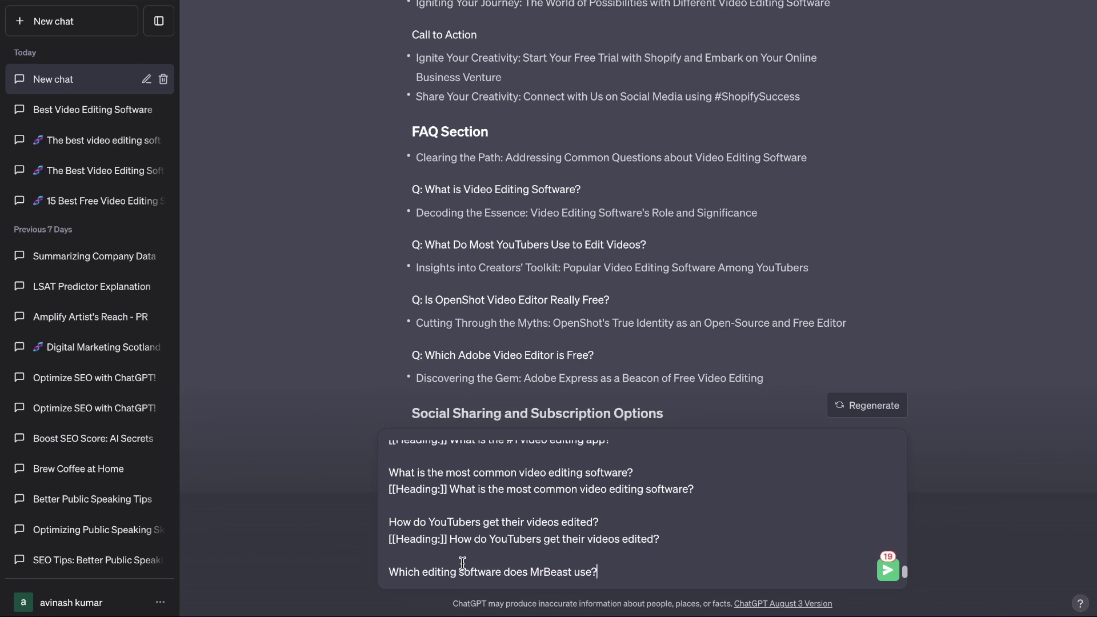
{"action": "key", "text": "Return"}
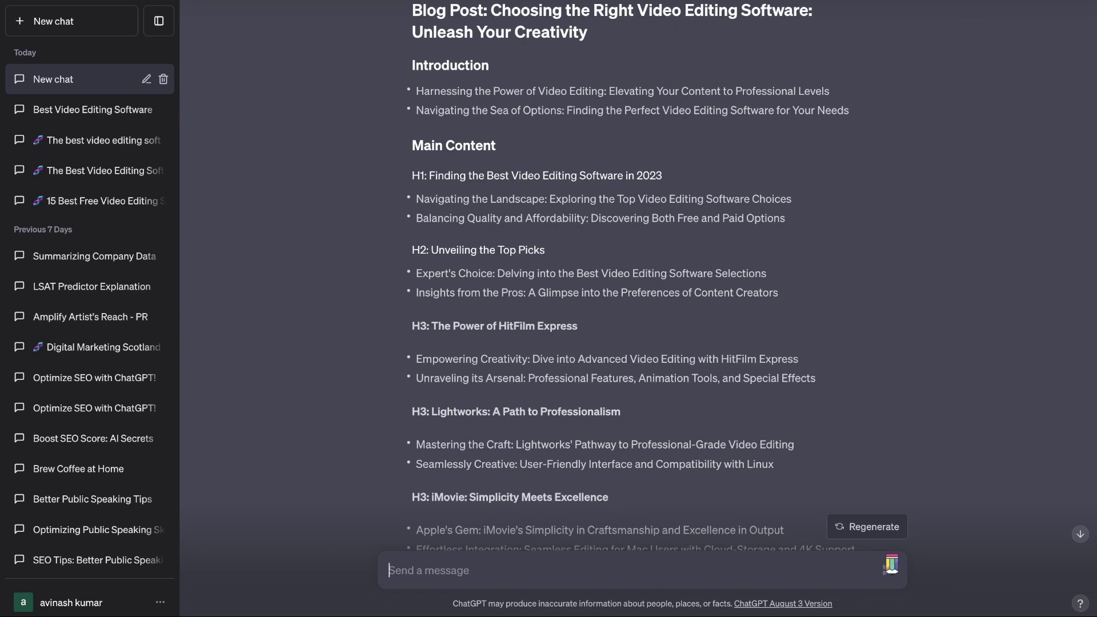
Return to the NeuronWriter editor and look through the headings and term notes of the selected outline.
{"action": "key", "text": "ctrl+Tab"}
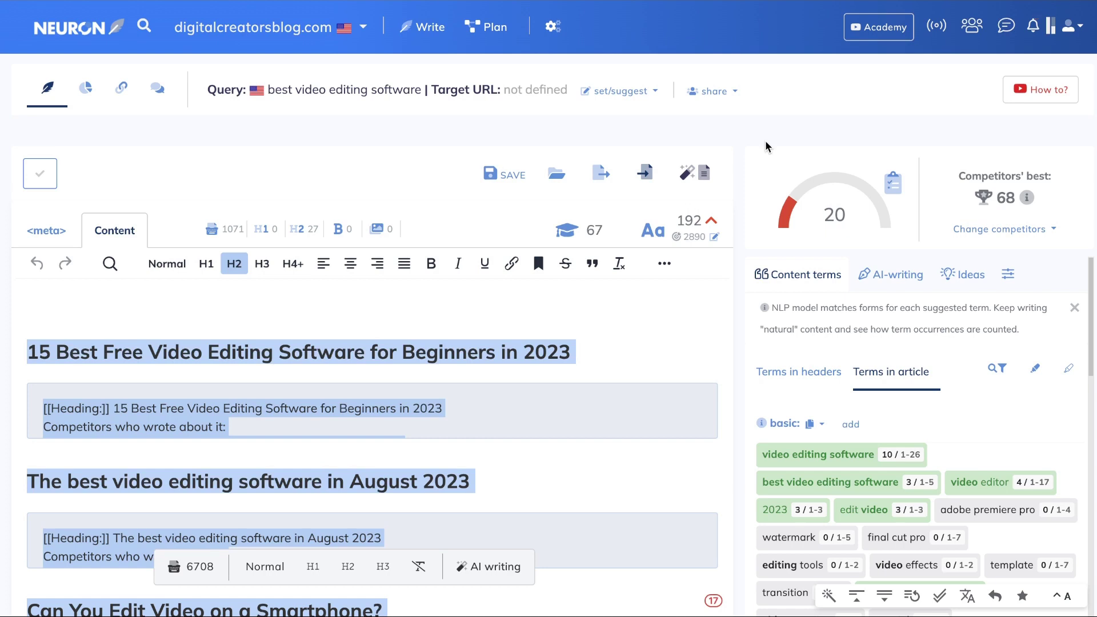
{"action": "scroll", "coordinate": [578, 186], "scroll_direction": "down", "scroll_amount": 10}
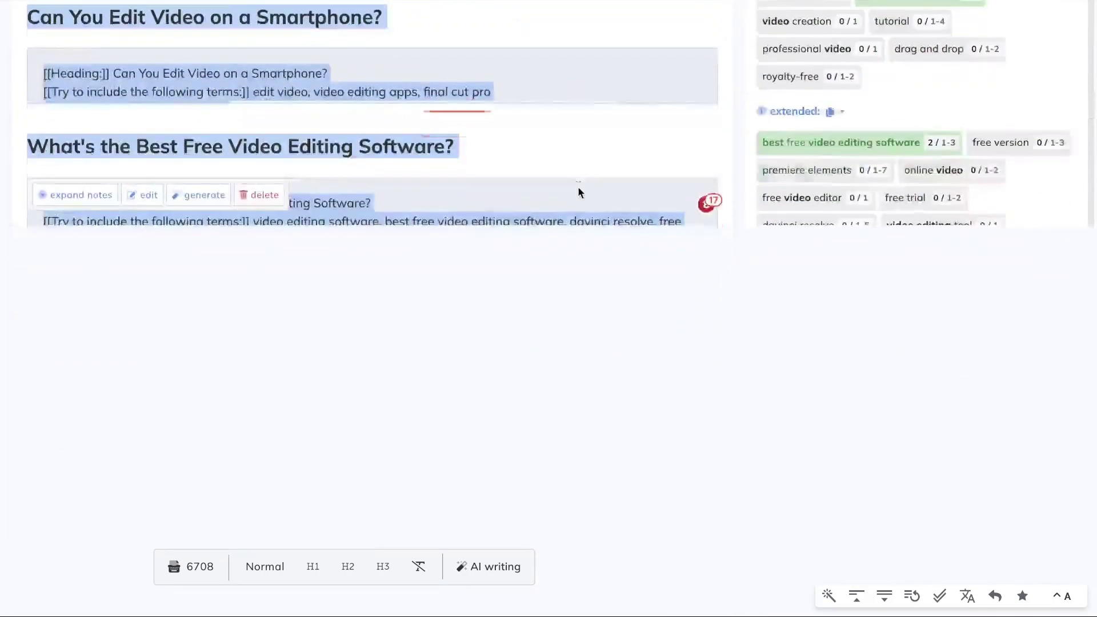
{"action": "scroll", "coordinate": [578, 188], "scroll_direction": "up", "scroll_amount": 4}
{"action": "scroll", "coordinate": [578, 284], "scroll_direction": "up", "scroll_amount": 4}
{"action": "scroll", "coordinate": [578, 285], "scroll_direction": "down", "scroll_amount": 15}
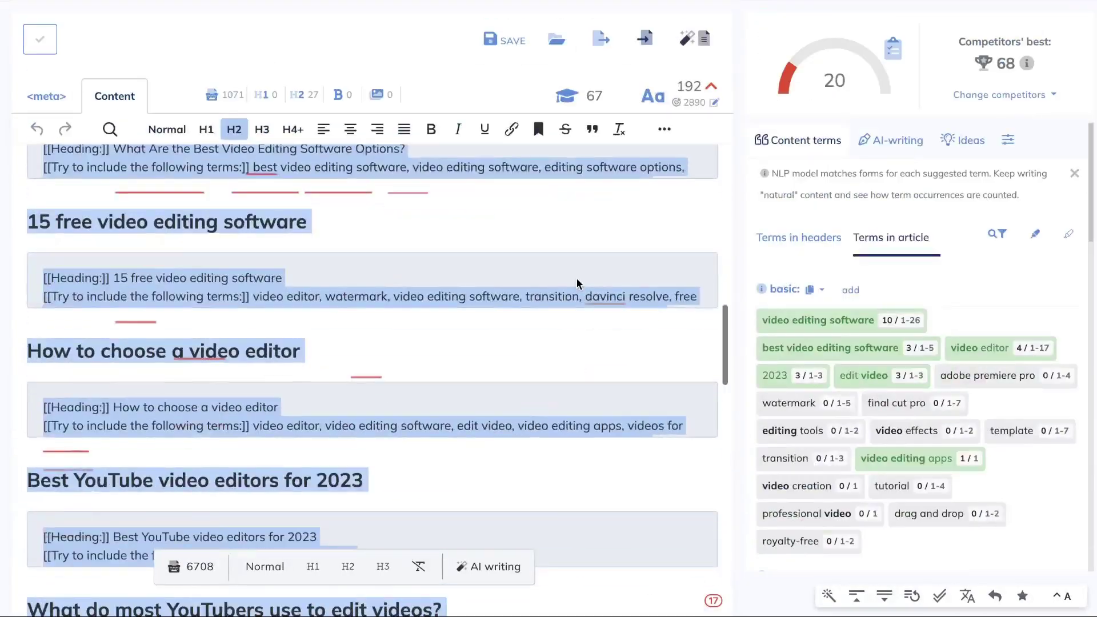